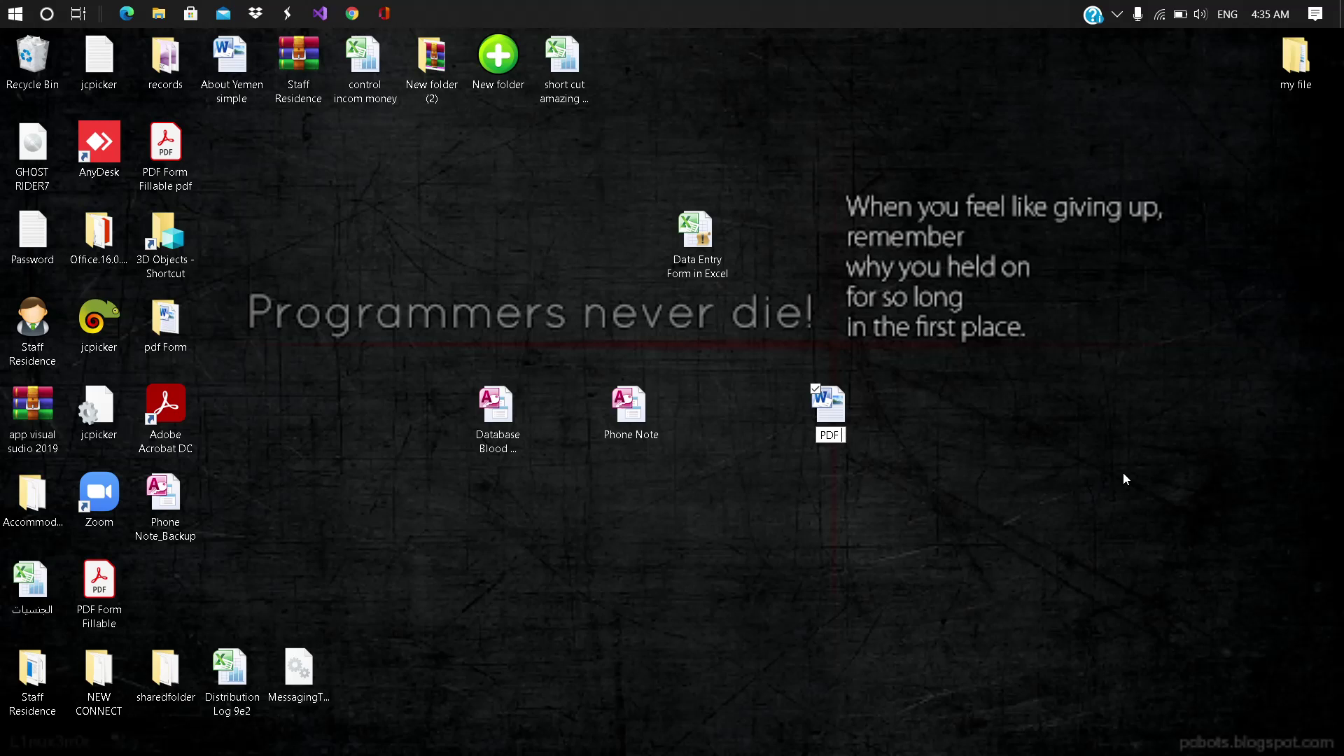
Step: Rename the desktop Word document to 'PDF Fillable Form' and open it in Word
{"action": "key", "text": "BackSpace"}
{"action": "key", "text": "BackSpace"}
{"action": "key", "text": "BackSpace"}
{"action": "key", "text": "BackSpace"}
{"action": "type", "text": "Fill"}
{"action": "key", "text": "BackSpace"}
{"action": "type", "text": "lable Form"}
{"action": "key", "text": "Return"}
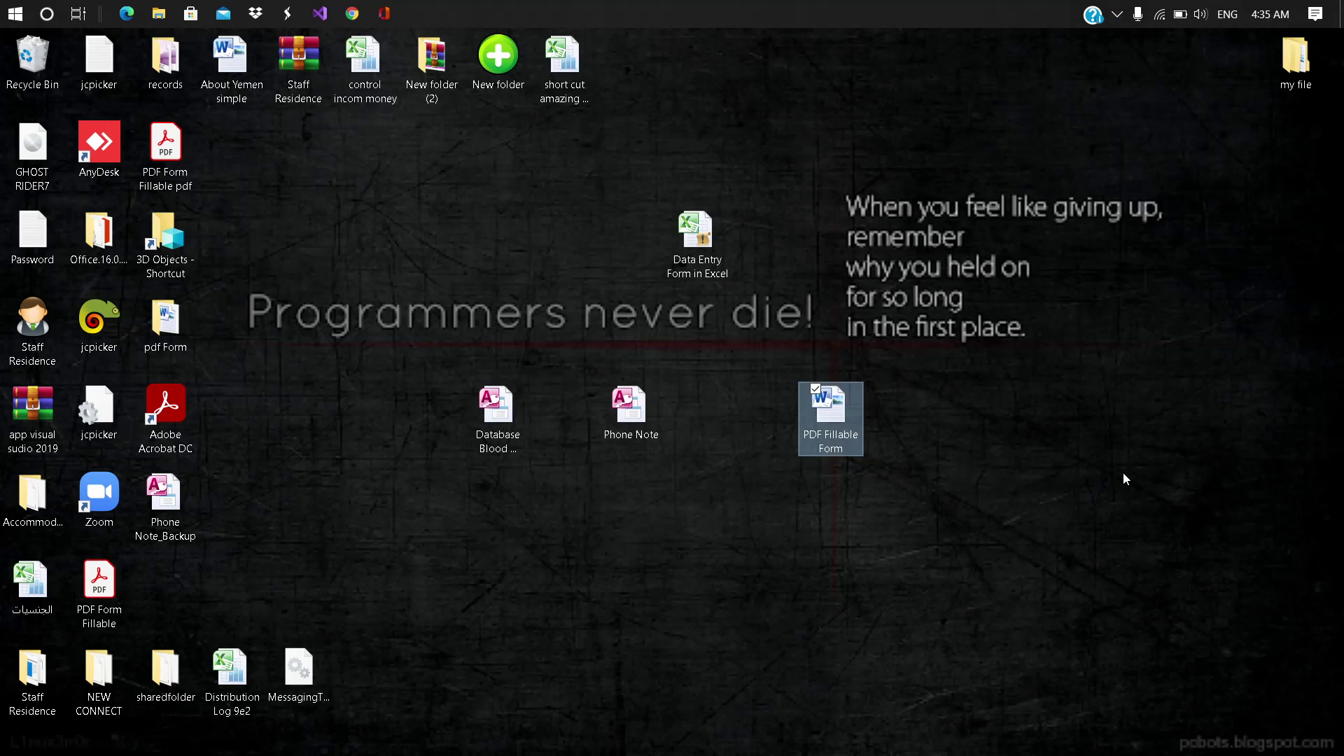
{"action": "key", "text": "Return"}
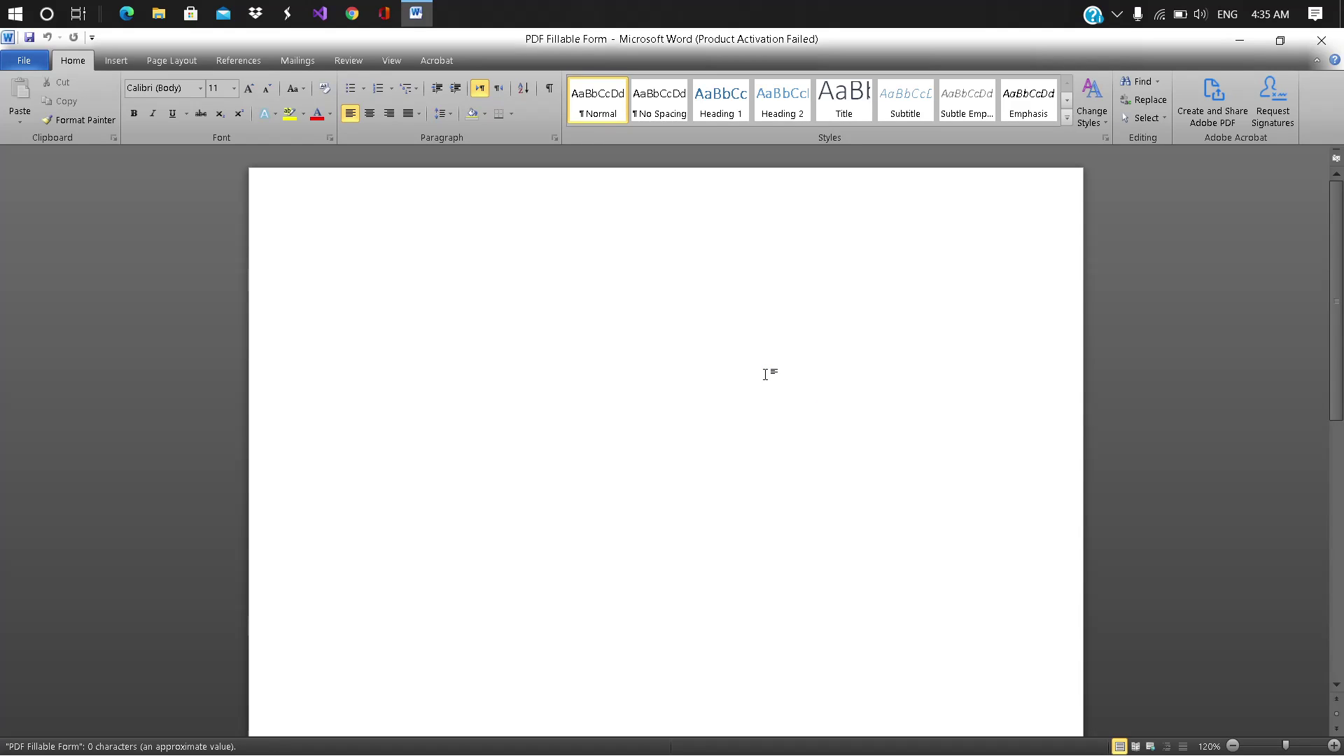
Step: Dismiss the activation notice and type a centred, underlined 'PDF Fillable Form' title at 19 pt
{"action": "left_click", "coordinate": [850, 560]}
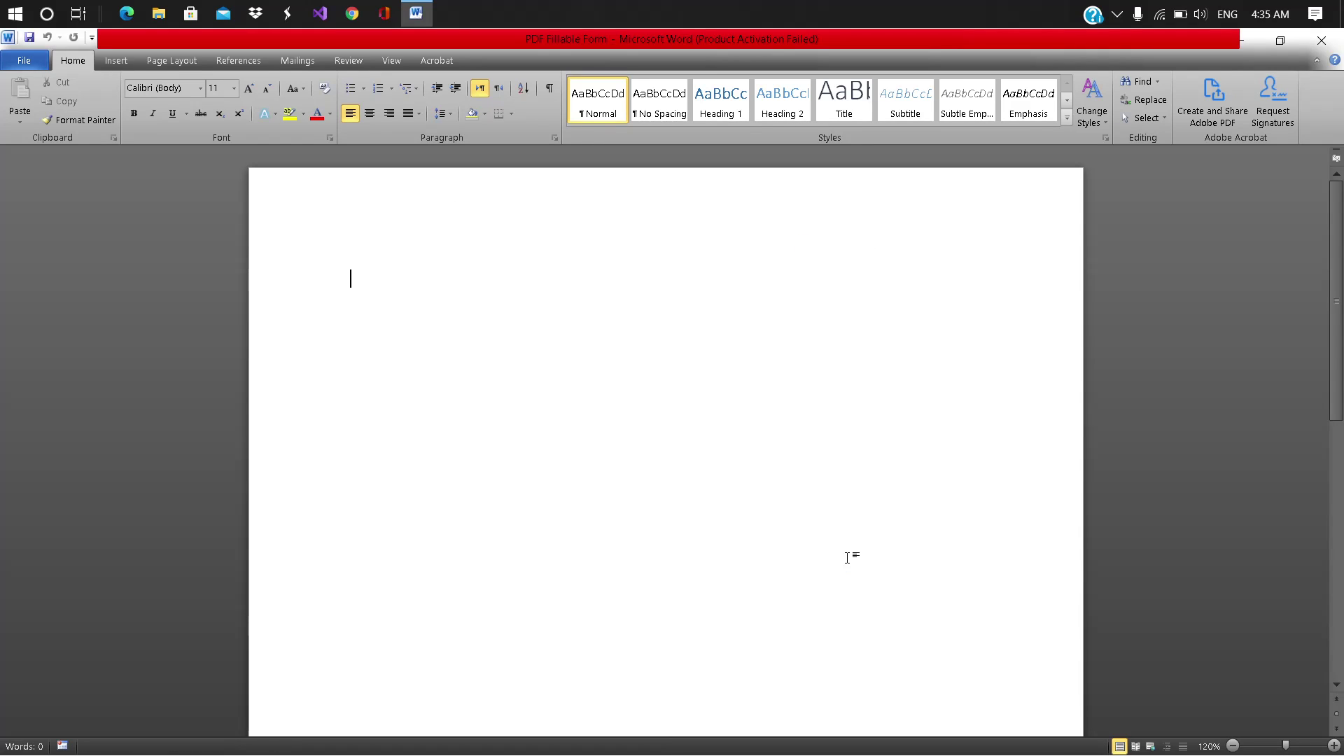
{"action": "key", "text": "ctrl+e"}
{"action": "key", "text": "ctrl+u"}
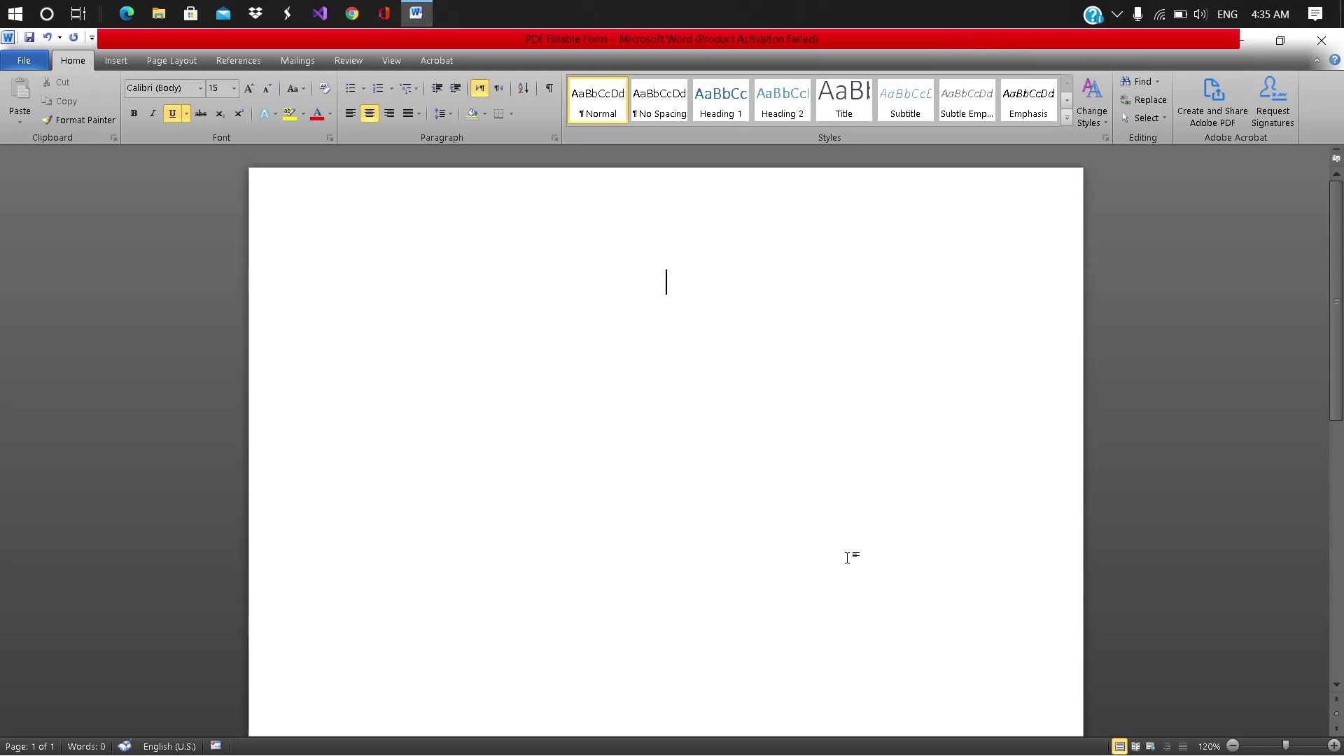
{"action": "type", "text": "PDF "}
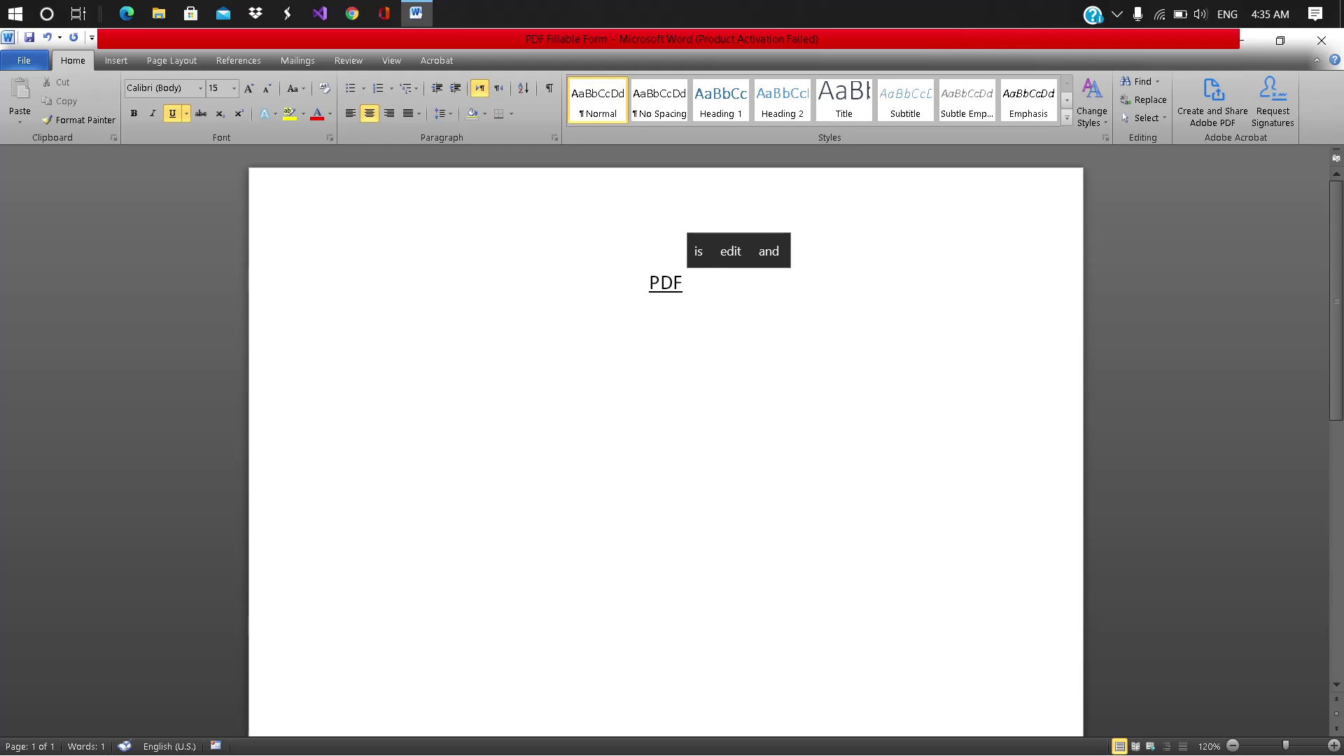
{"action": "type", "text": "Fillable"}
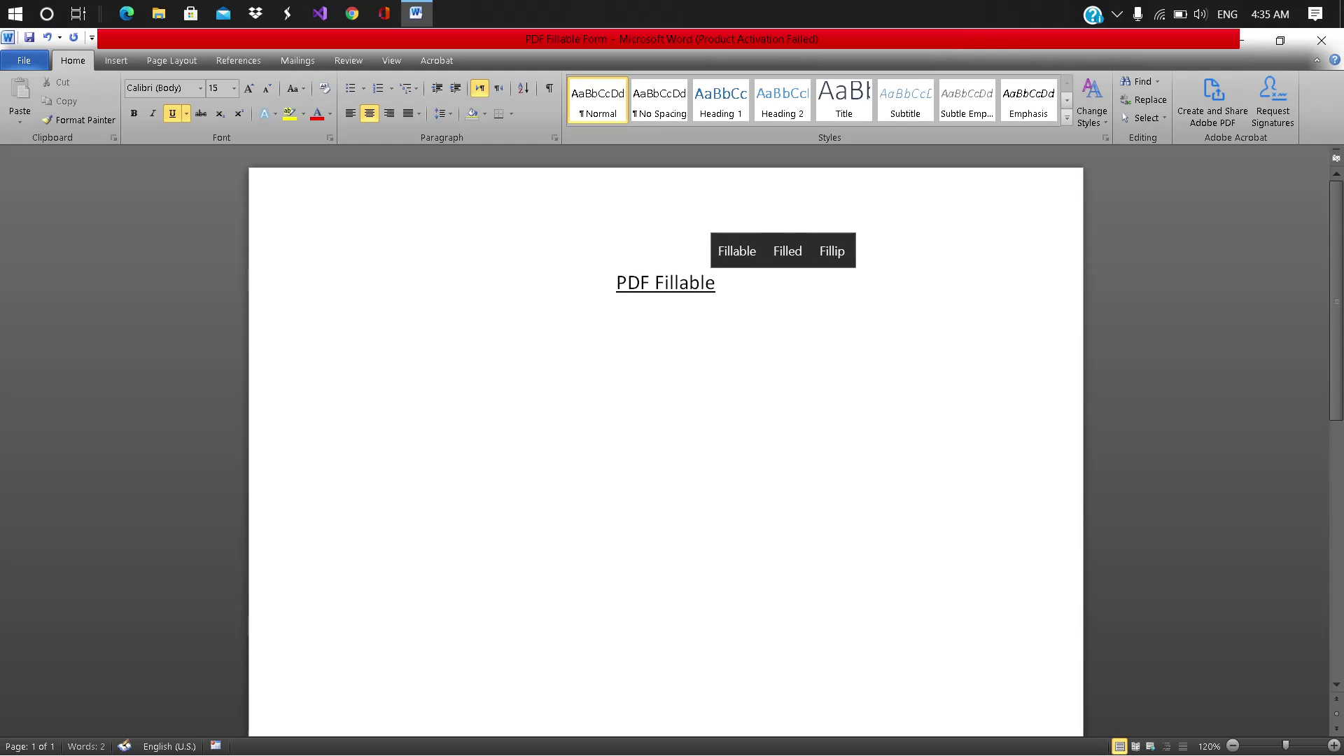
{"action": "type", "text": " FOr"}
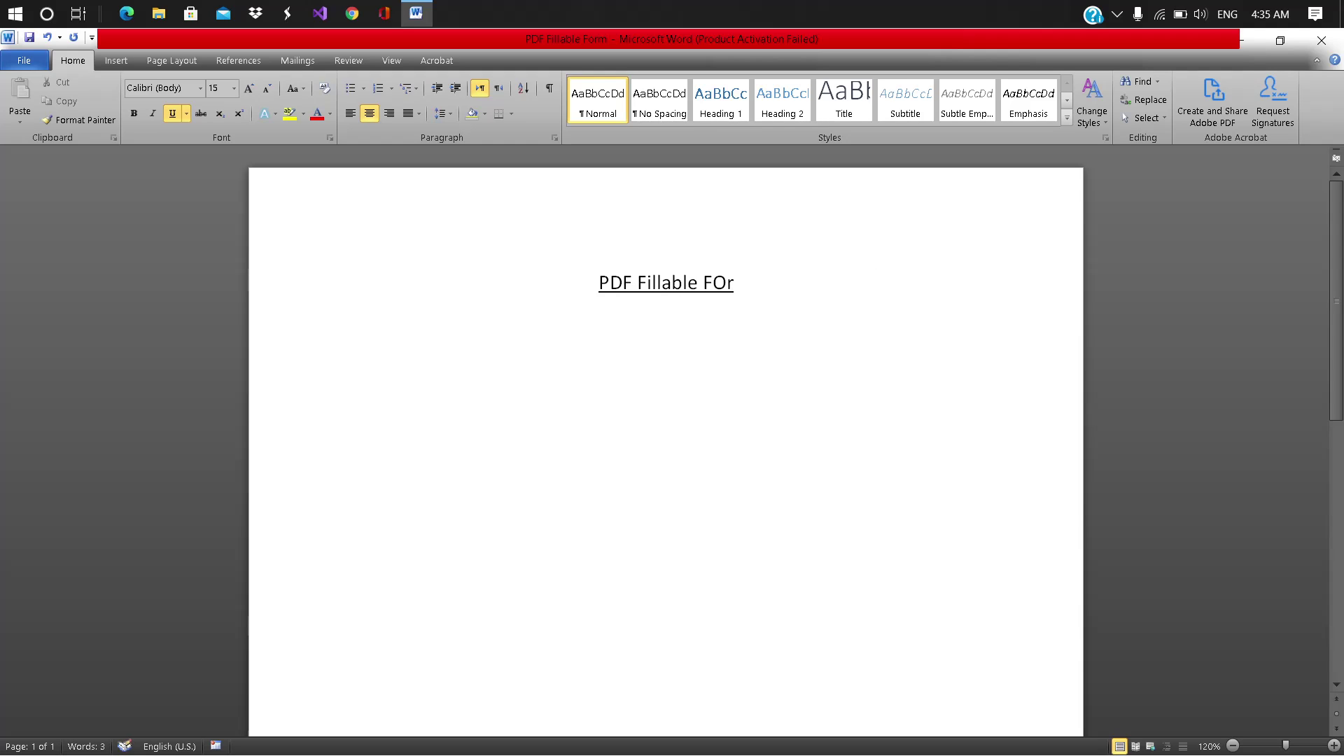
{"action": "key", "text": "BackSpace"}
{"action": "key", "text": "BackSpace"}
{"action": "type", "text": "orm"}
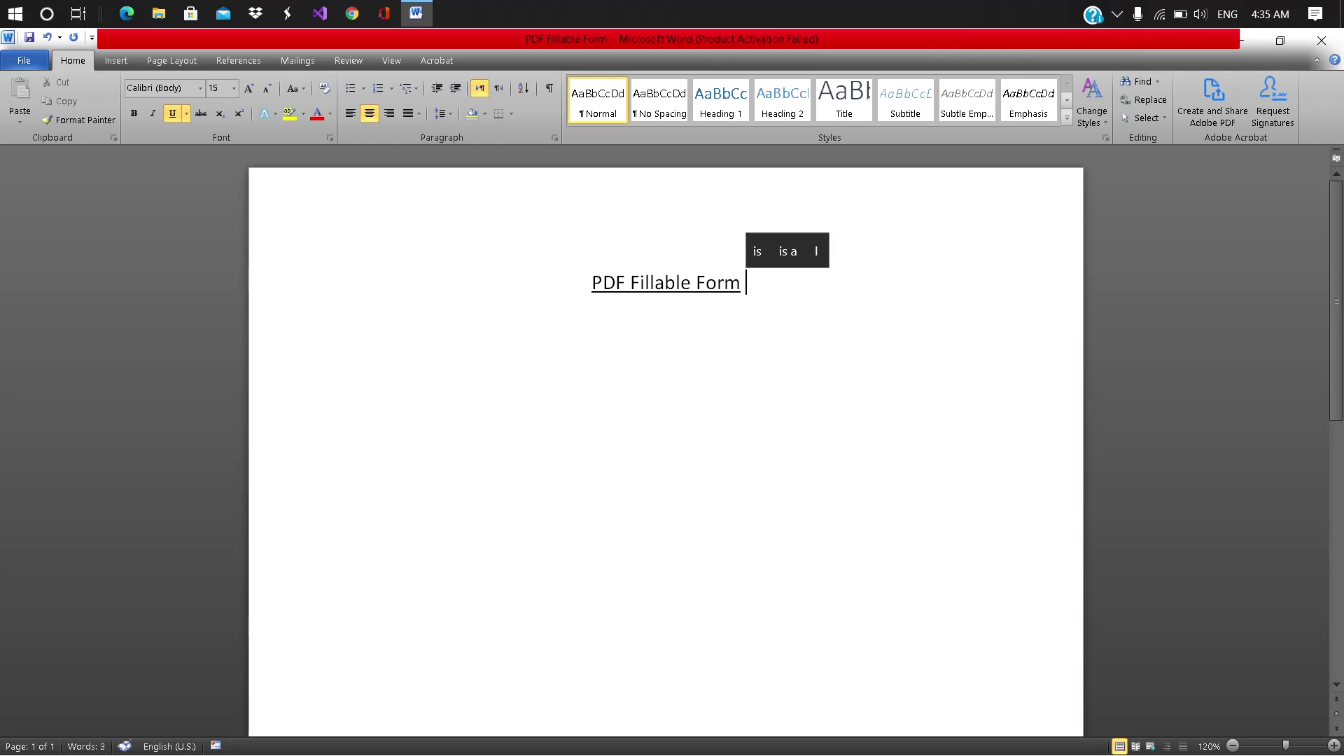
{"action": "key", "text": "shift+Home"}
{"action": "key", "text": "ctrl+bracketright"}
{"action": "key", "text": "ctrl+bracketright"}
{"action": "key", "text": "ctrl+bracketright"}
{"action": "key", "text": "ctrl+bracketright"}
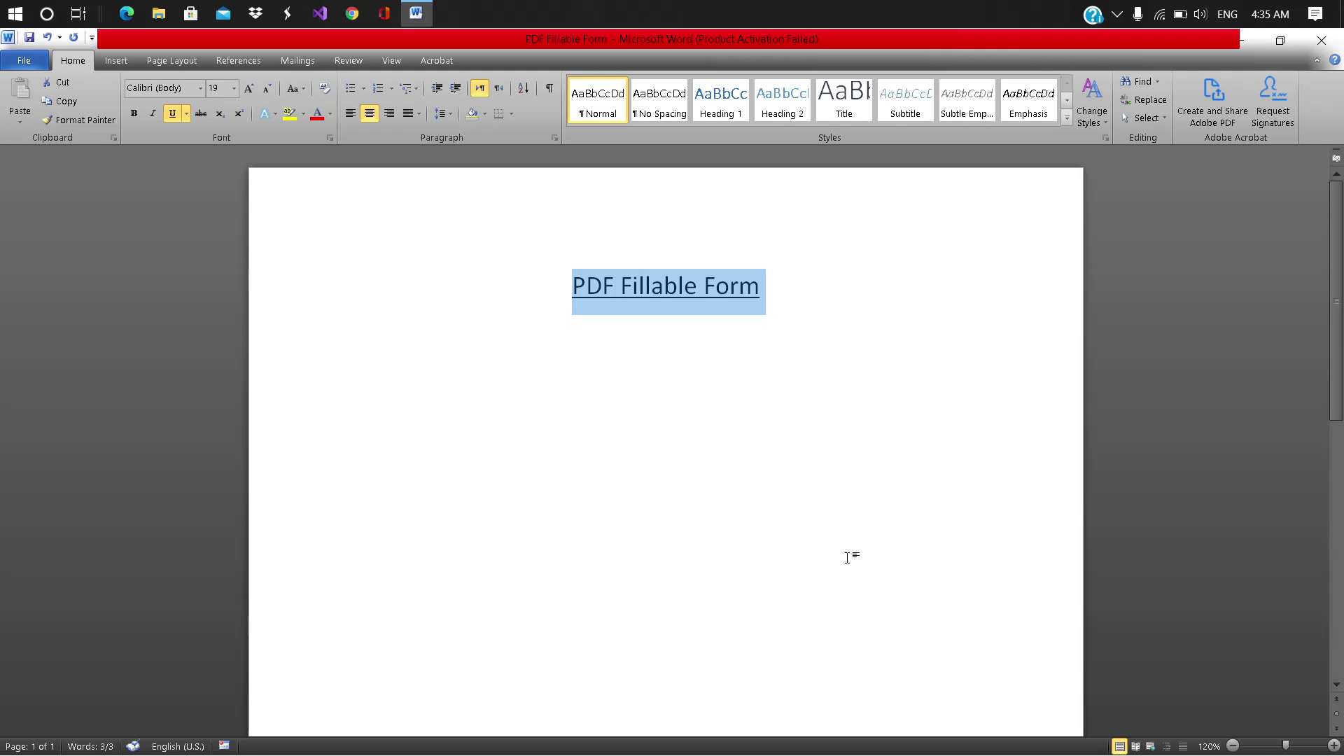
{"action": "key", "text": "End"}
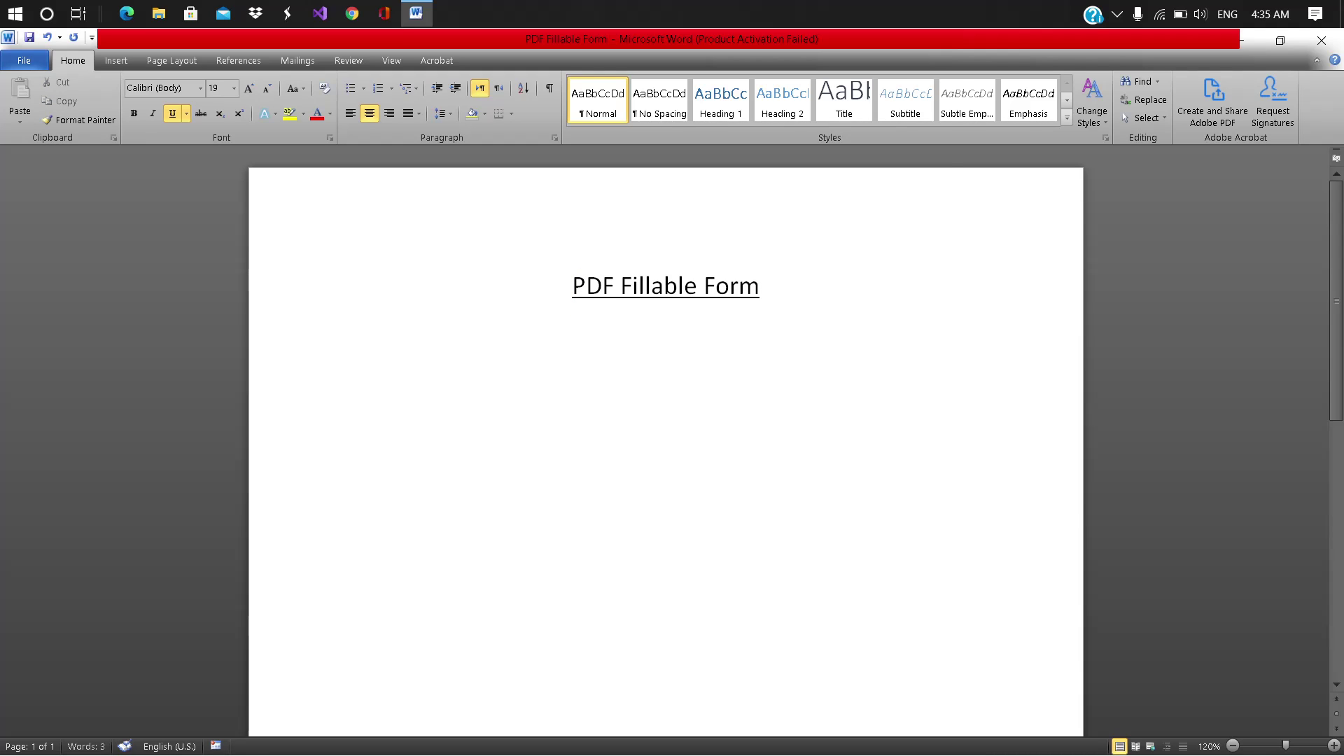
Step: Add left-aligned labels 'Name :', 'Gender :' and 'Department :' on separate lines below the title
{"action": "key", "text": "Return"}
{"action": "key", "text": "Return"}
{"action": "key", "text": "ctrl+l"}
{"action": "type", "text": "Name"}
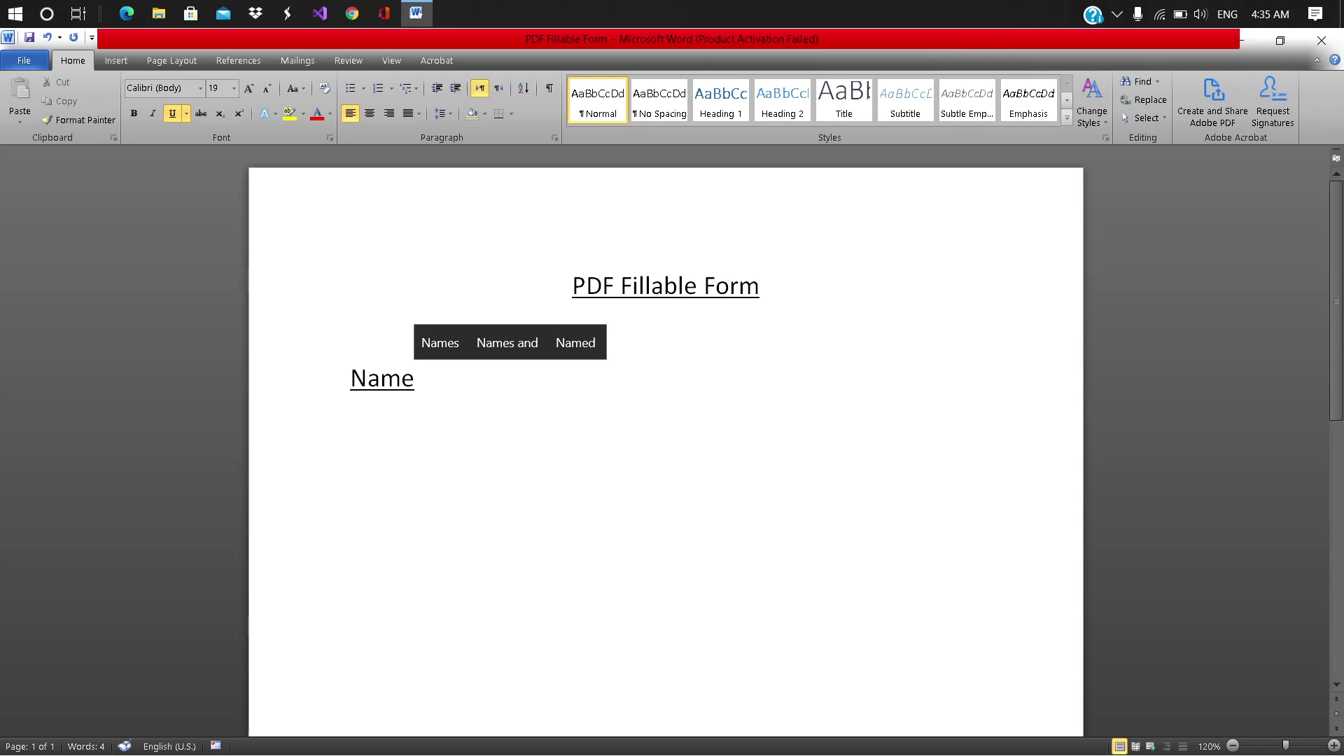
{"action": "type", "text": " :"}
{"action": "key", "text": "Return"}
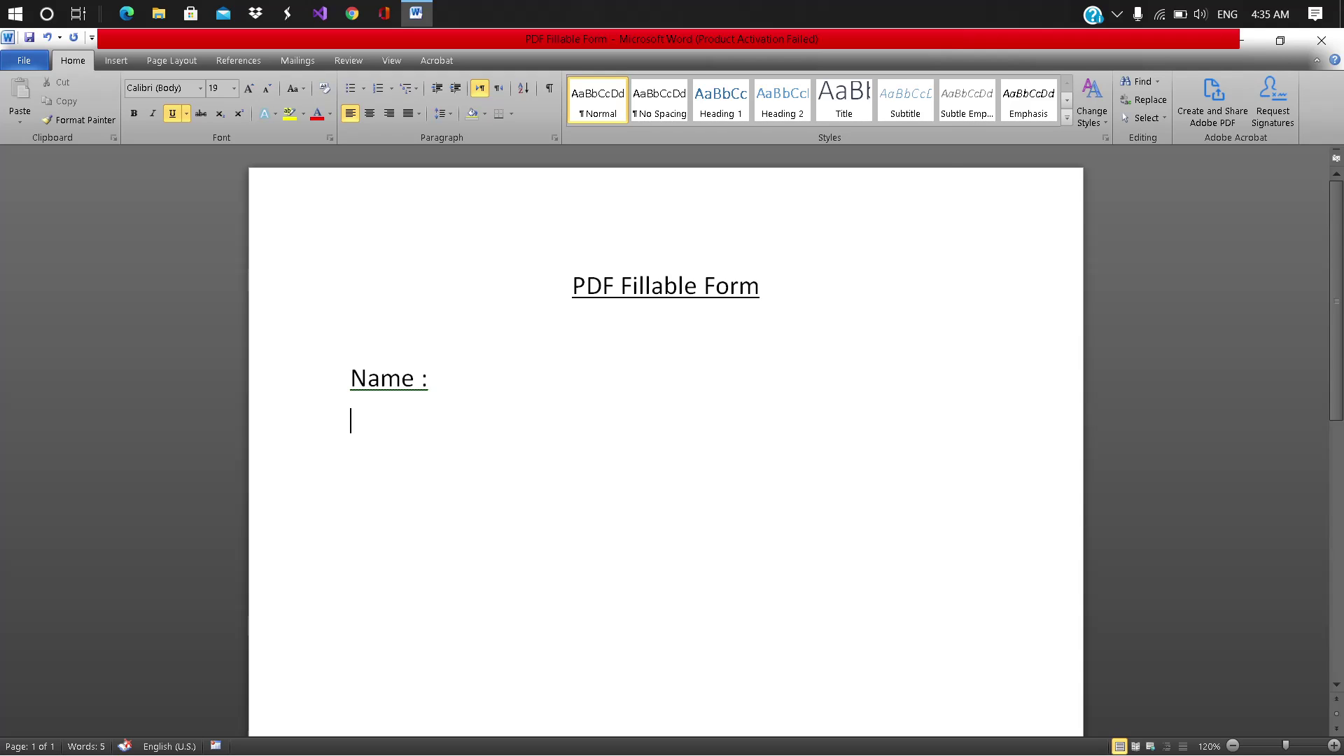
{"action": "type", "text": "Gend"}
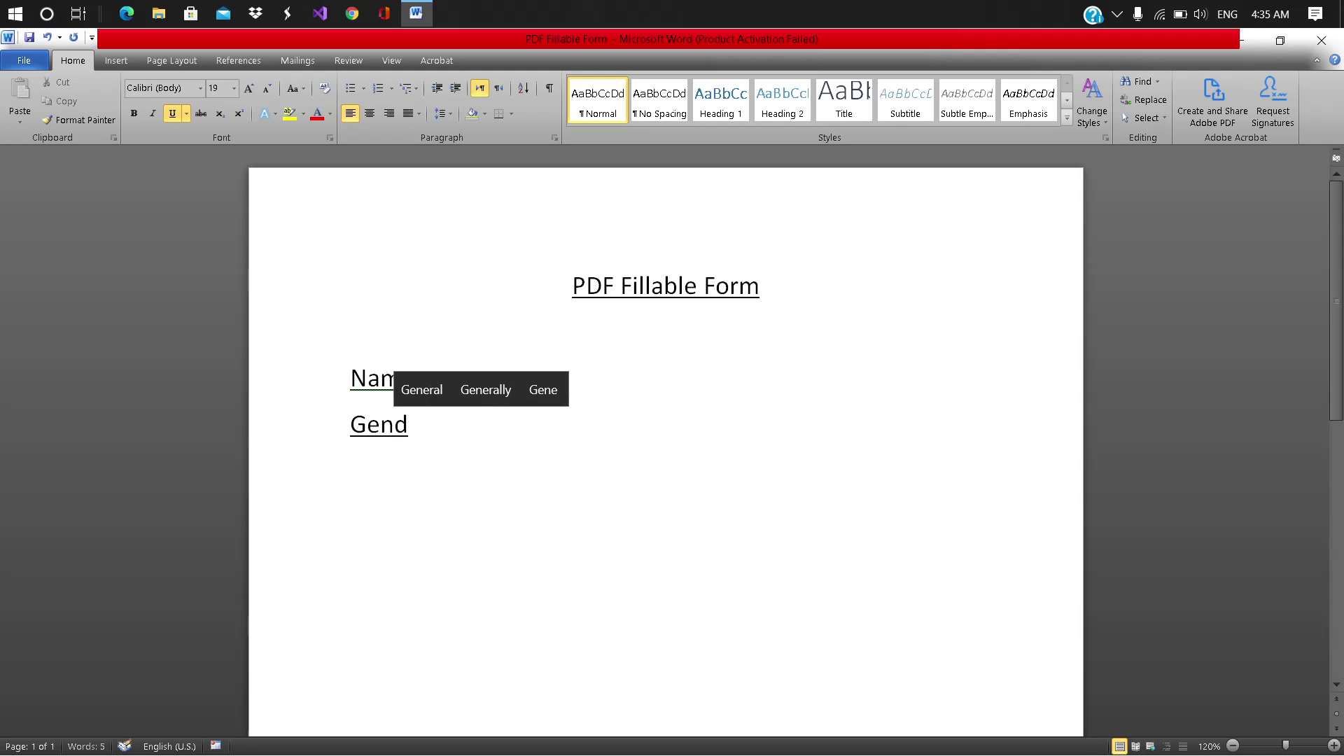
{"action": "type", "text": "er :"}
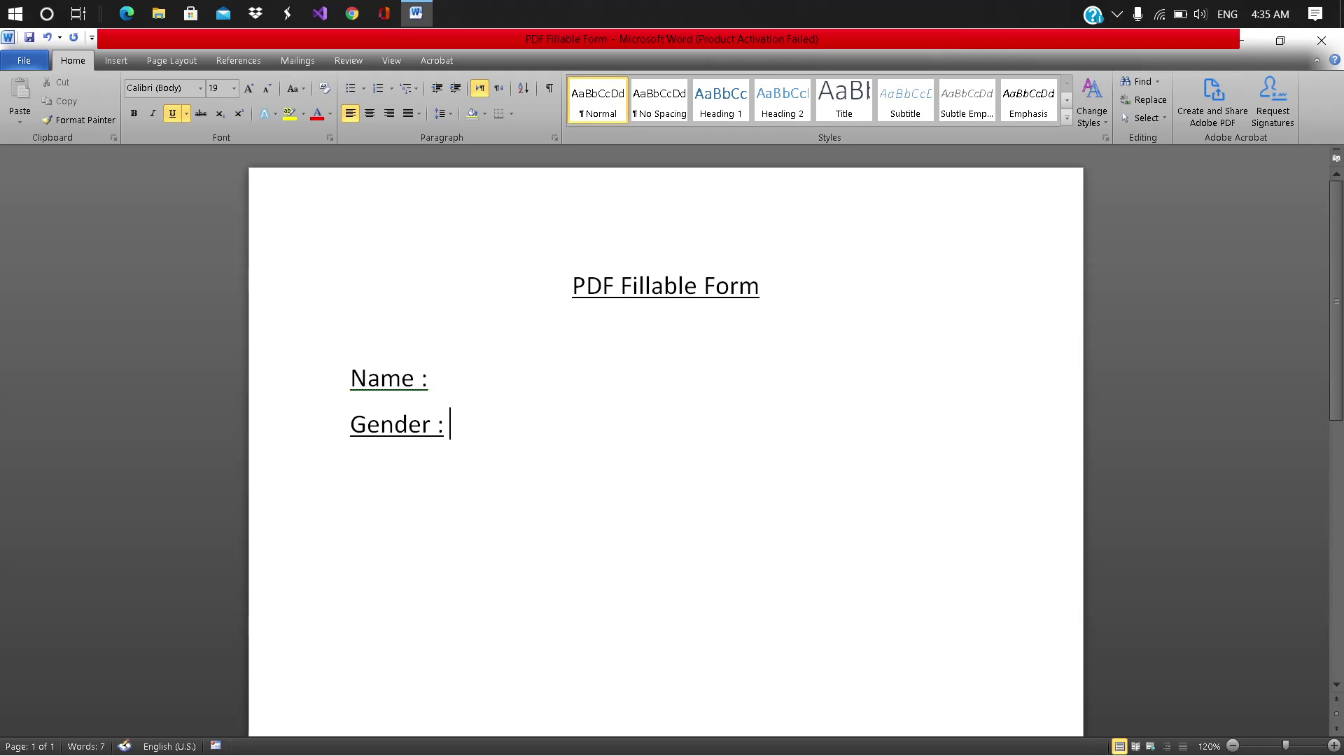
{"action": "key", "text": "Return"}
{"action": "type", "text": "P"}
{"action": "key", "text": "BackSpace"}
{"action": "type", "text": "Depat"}
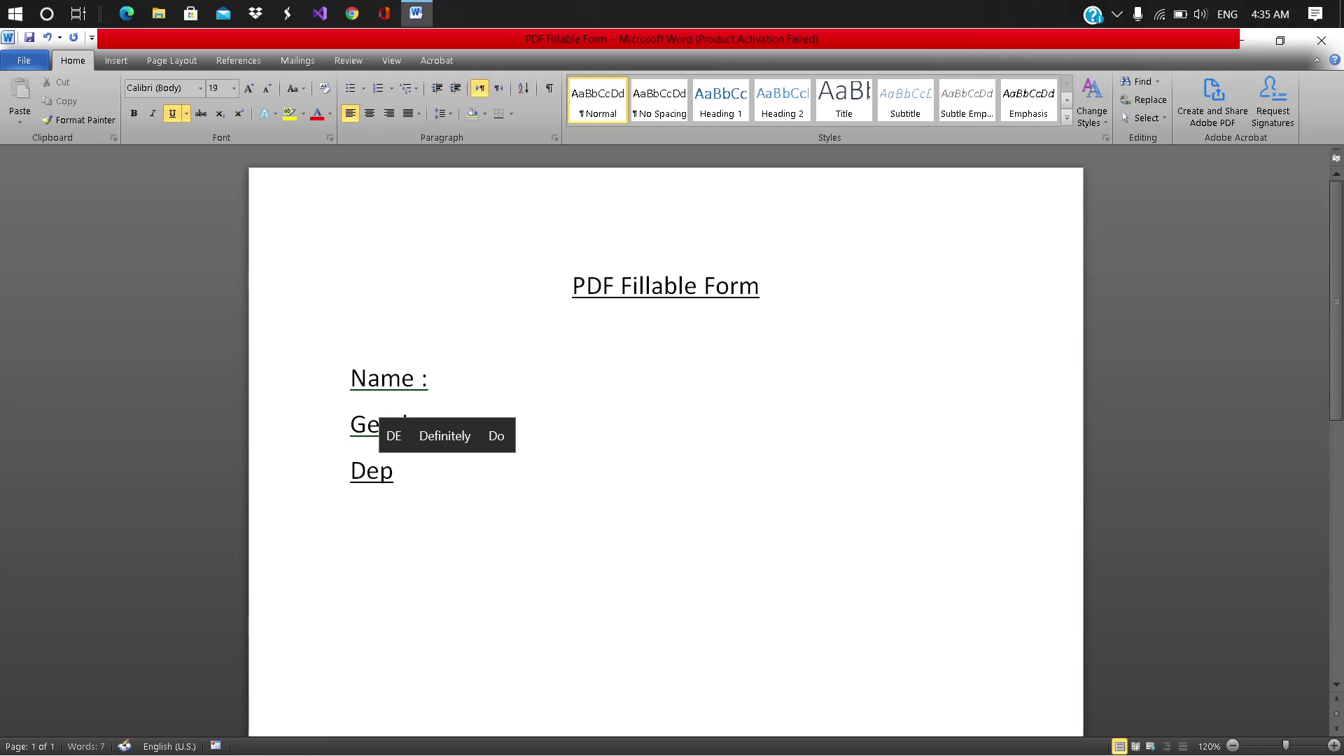
{"action": "key", "text": "BackSpace"}
{"action": "key", "text": "BackSpace"}
{"action": "key", "text": "BackSpace"}
{"action": "key", "text": "BackSpace"}
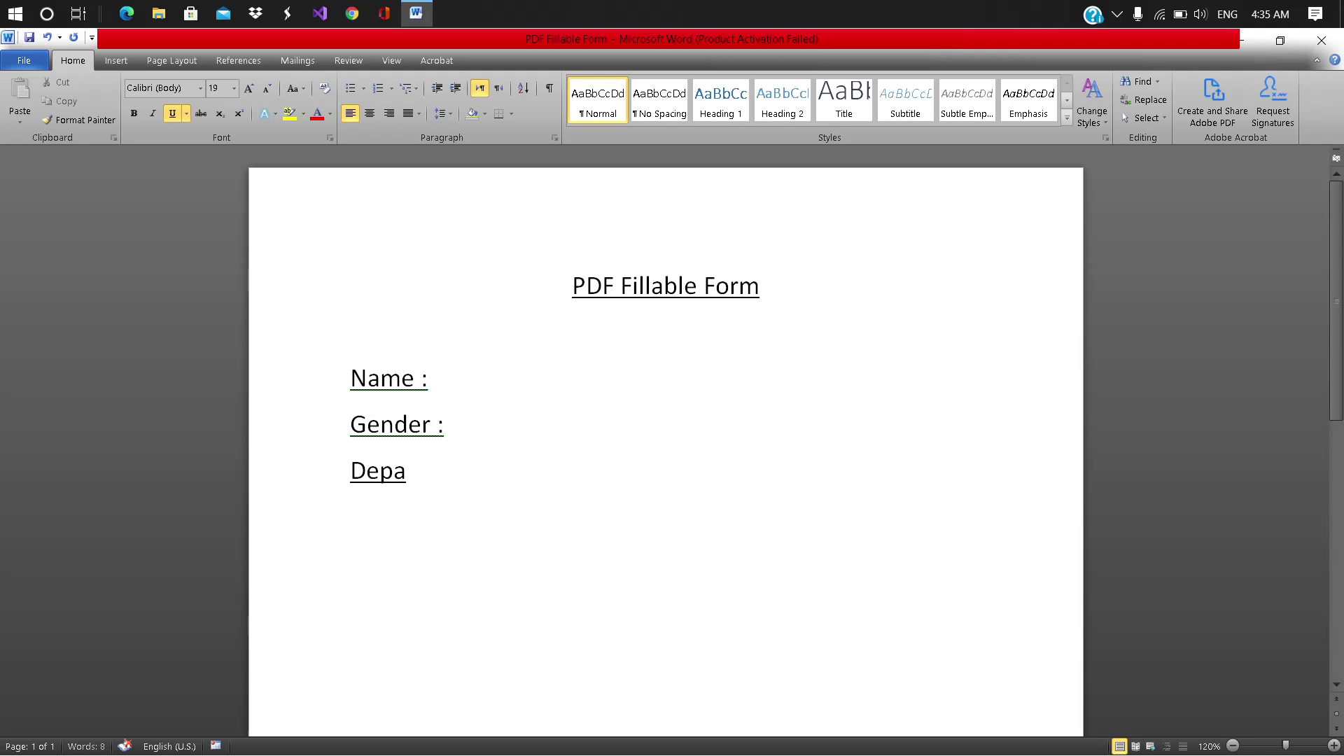
{"action": "type", "text": "ep"}
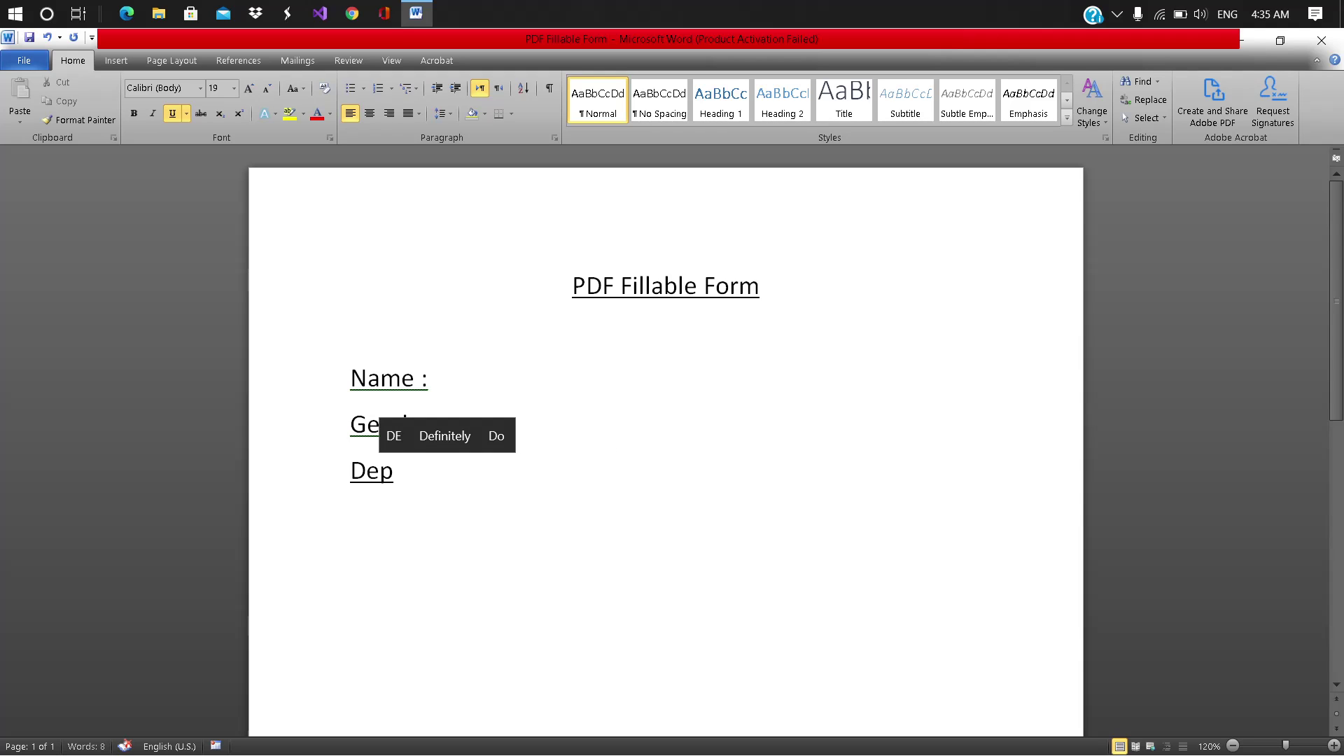
{"action": "type", "text": "artmen"}
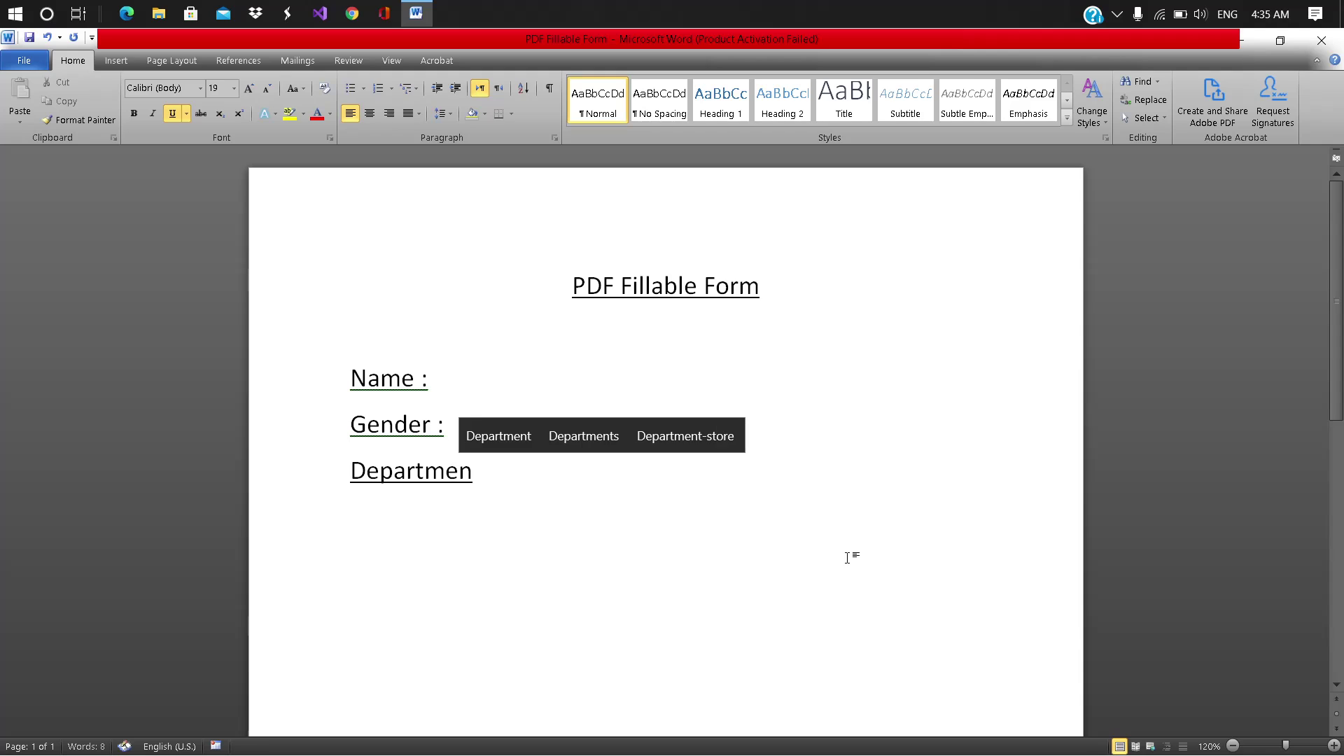
{"action": "type", "text": "t :"}
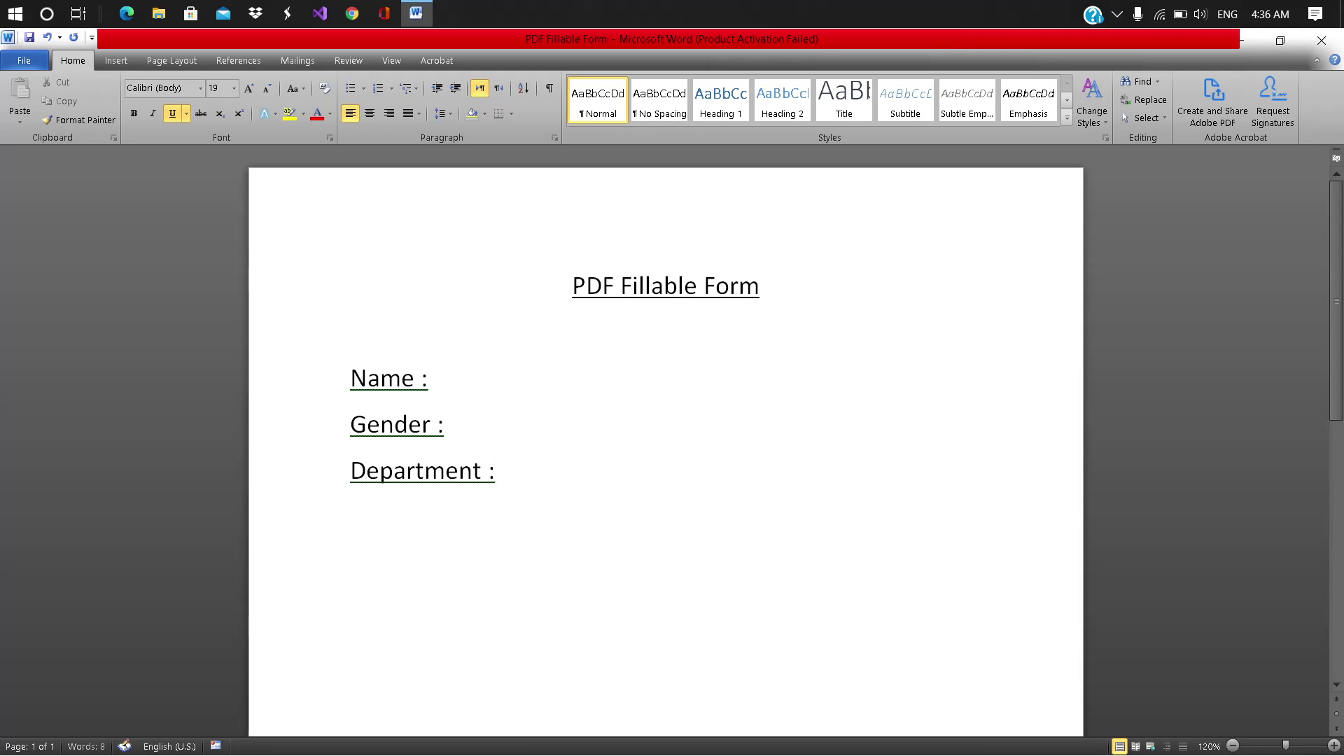
Step: Add 'Phone Number:', 'Address :' and 'Email:' labels, leaving empty lines below Email
{"action": "key", "text": "Return"}
{"action": "type", "text": "Phone "}
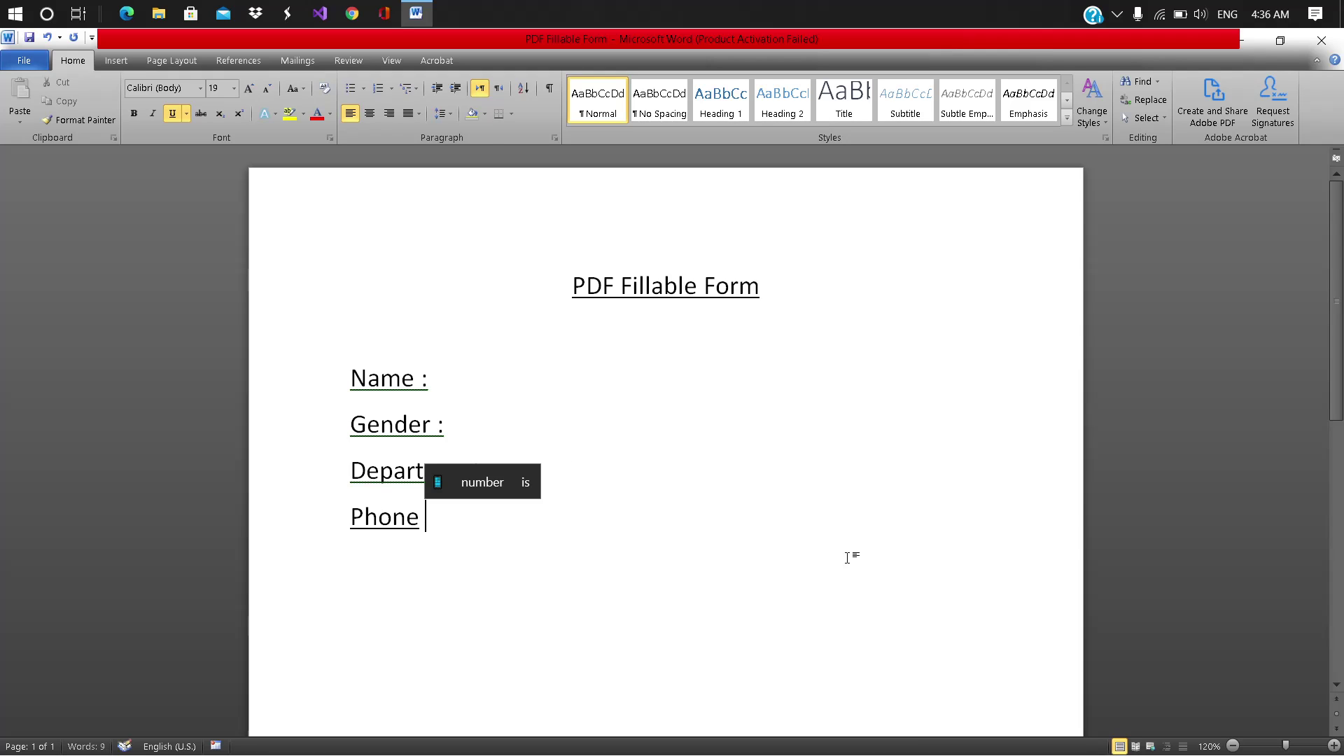
{"action": "type", "text": "Number: "}
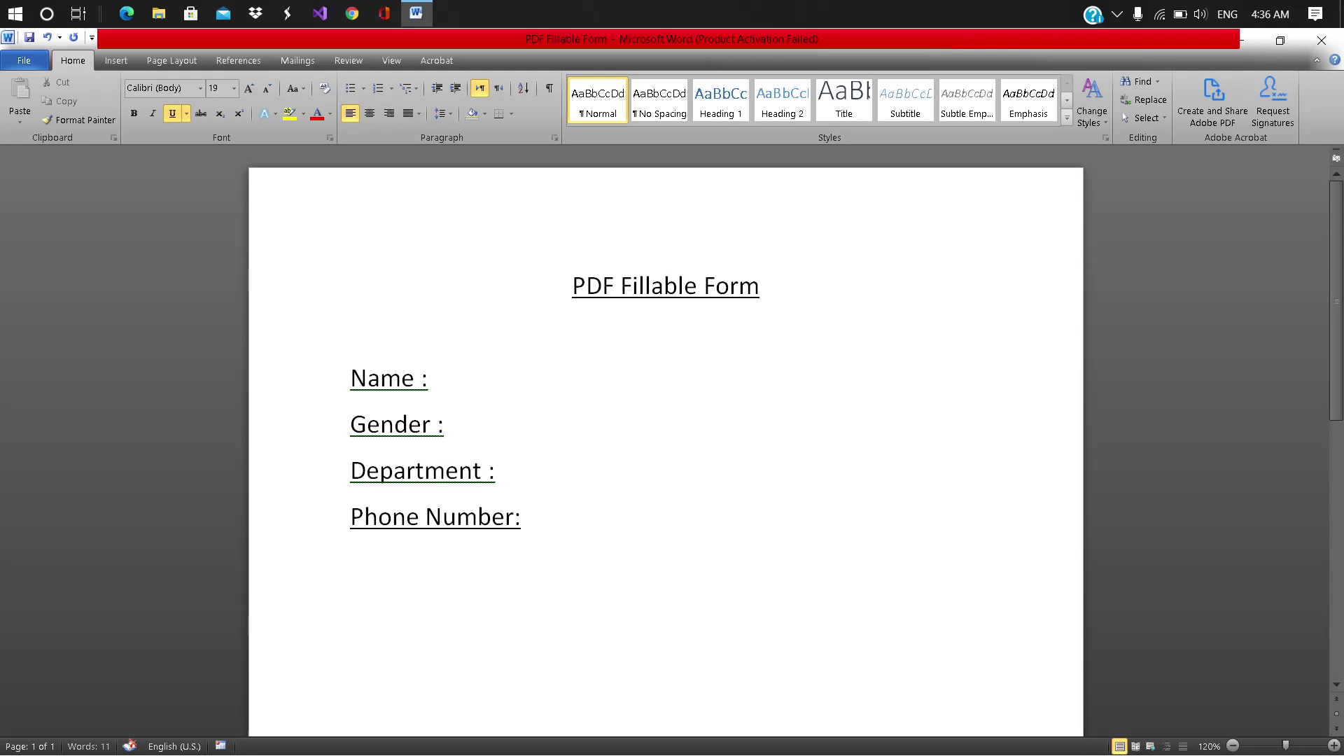
{"action": "type", "text": "Address :"}
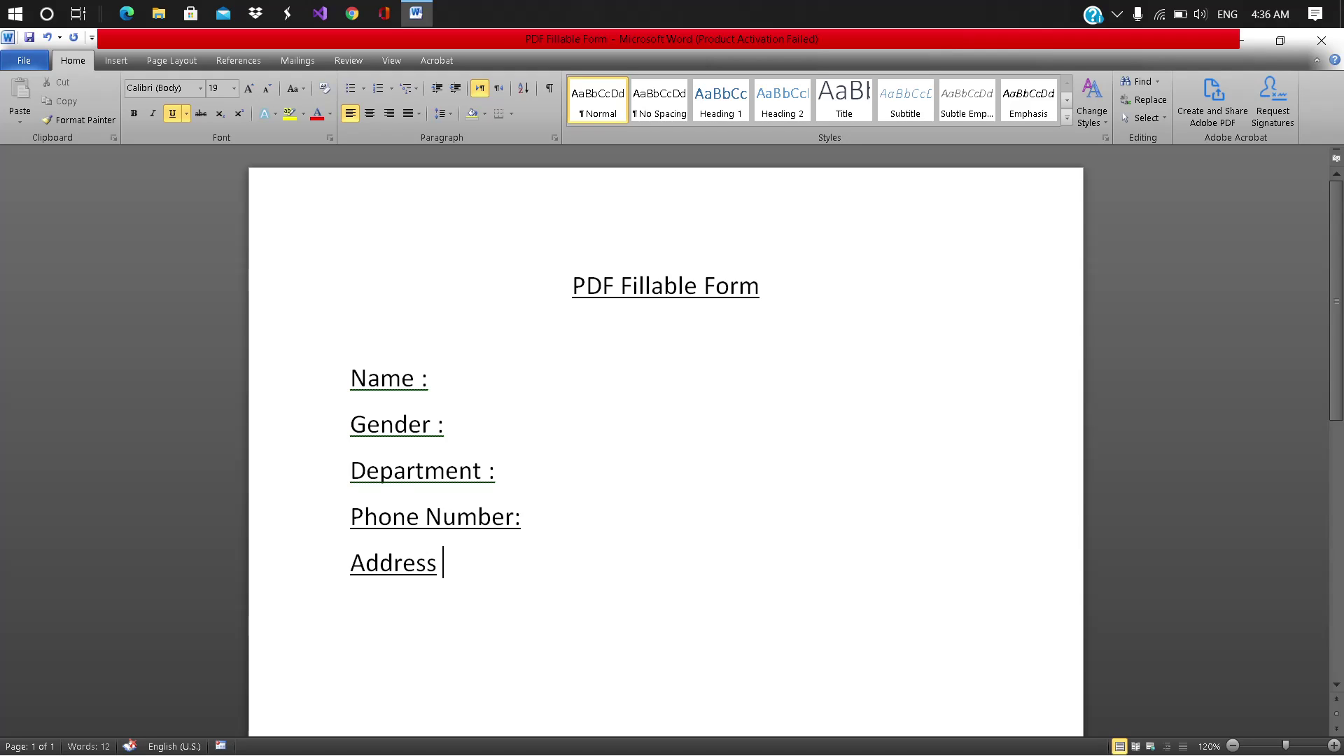
{"action": "key", "text": "Return"}
{"action": "type", "text": "Em"}
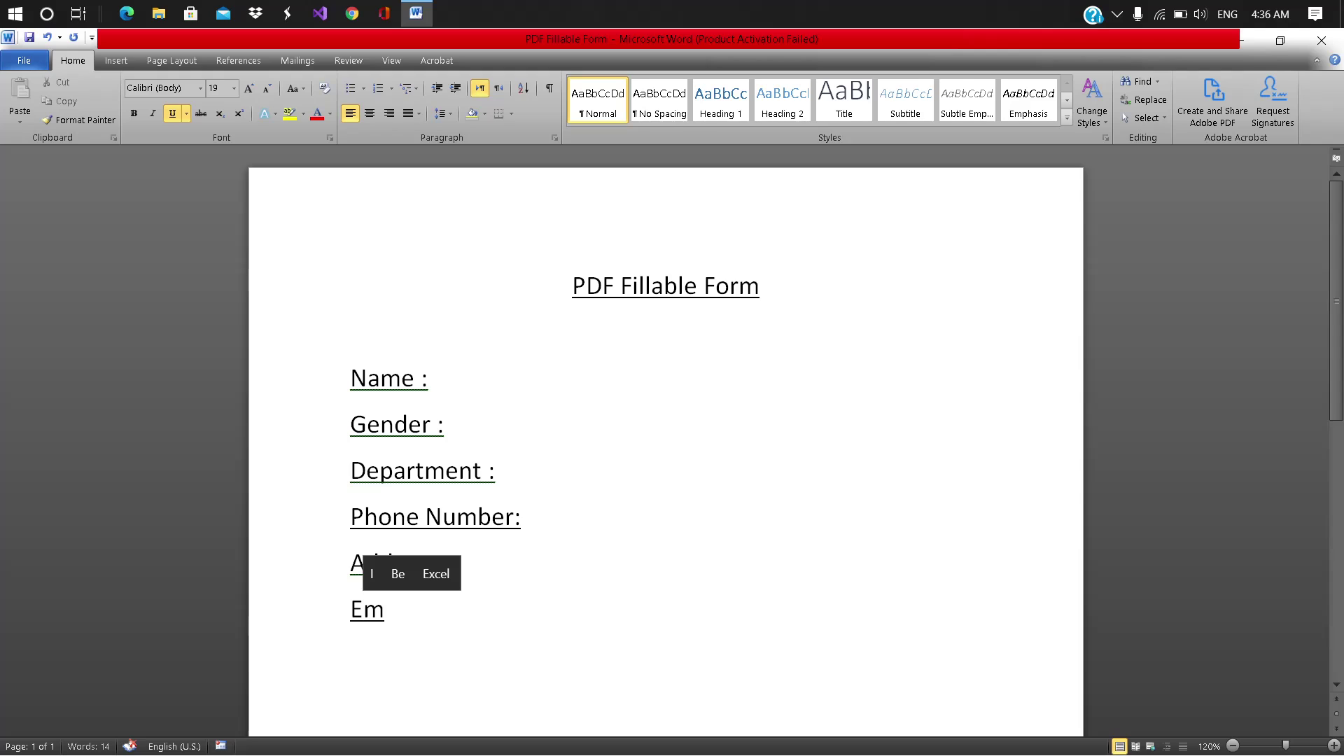
{"action": "type", "text": "ail:"}
{"action": "key", "text": "Return"}
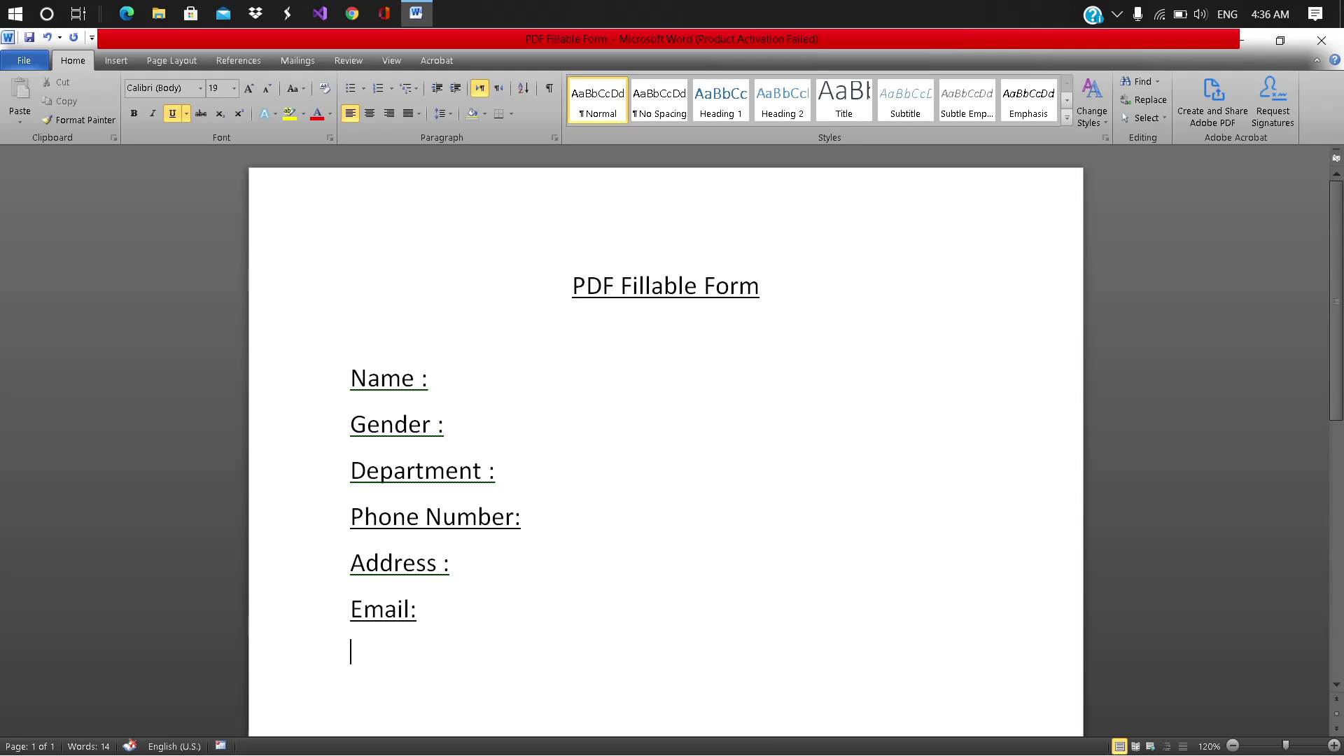
{"action": "key", "text": "Return"}
{"action": "key", "text": "Return"}
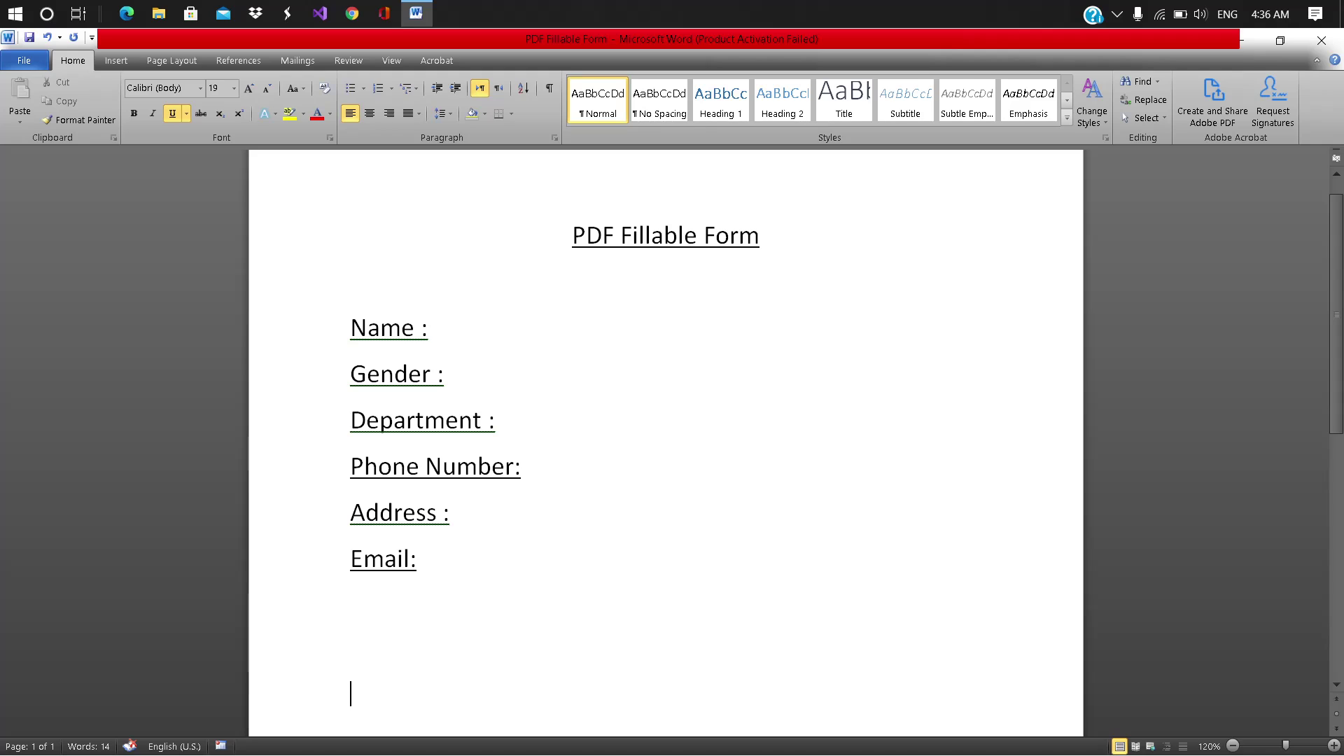
Step: Add 'Signature :' and 'ID Number :' lines below the Email label
{"action": "key", "text": "Return"}
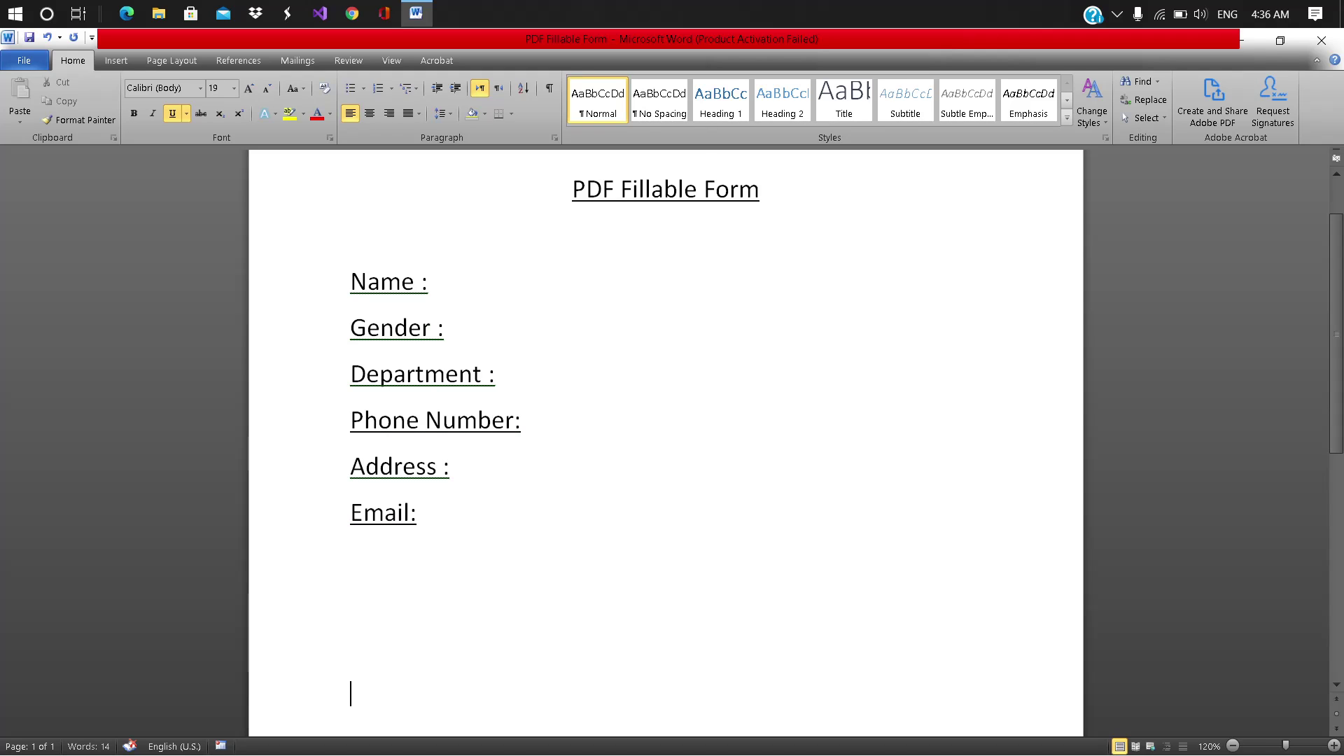
{"action": "type", "text": "Sign"}
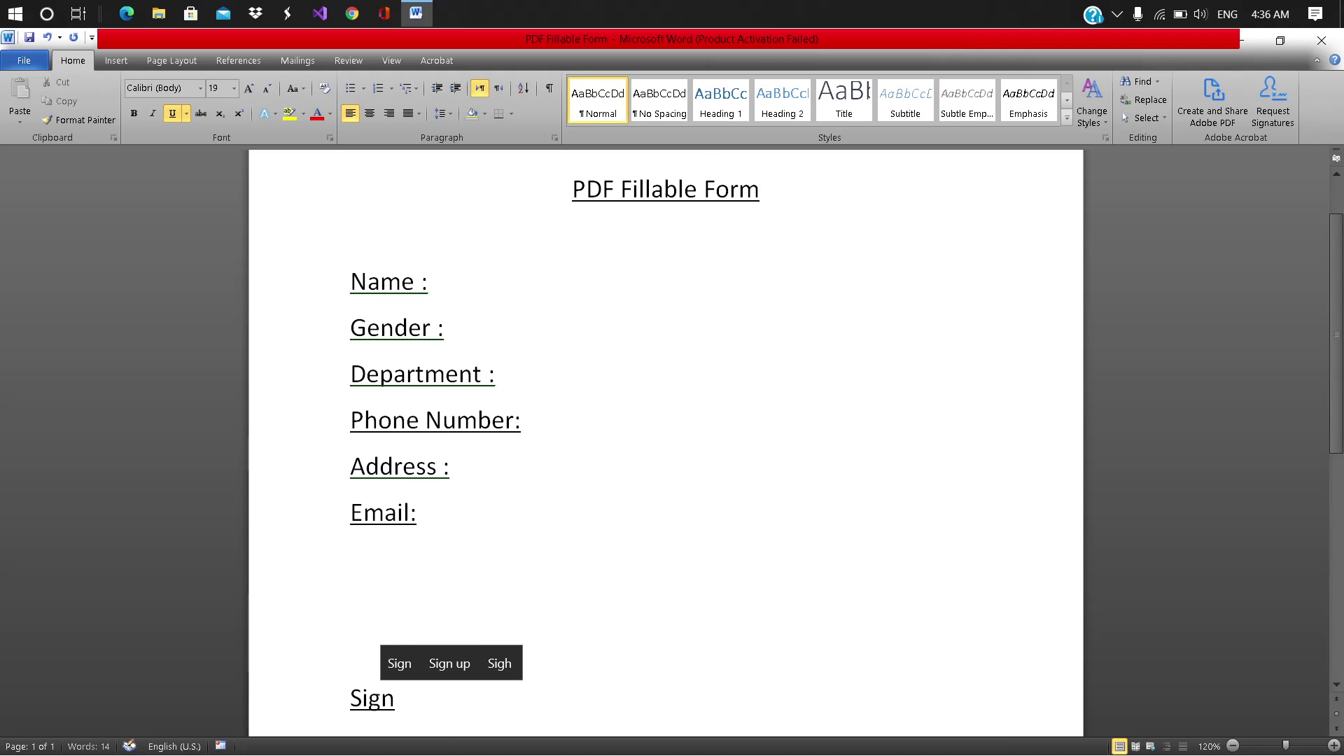
{"action": "type", "text": "ature :"}
{"action": "key", "text": "Return"}
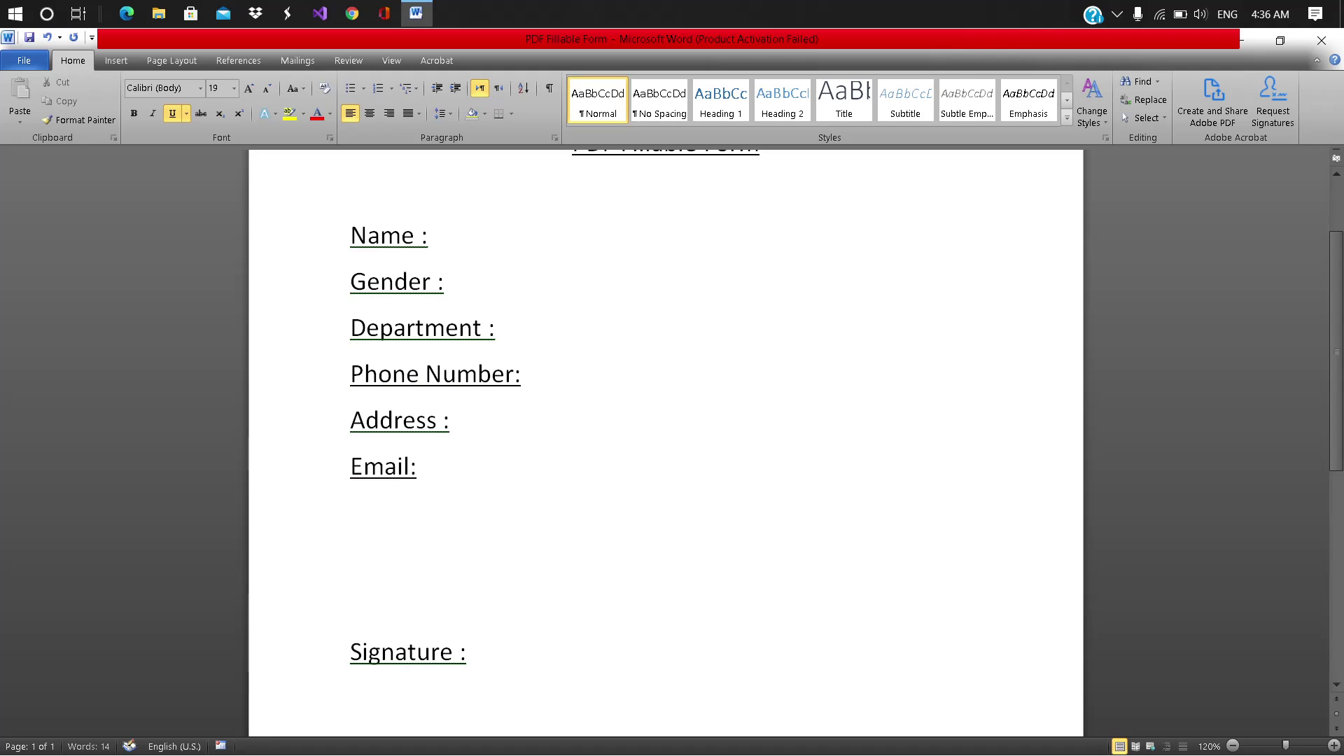
{"action": "key", "text": "BackSpace"}
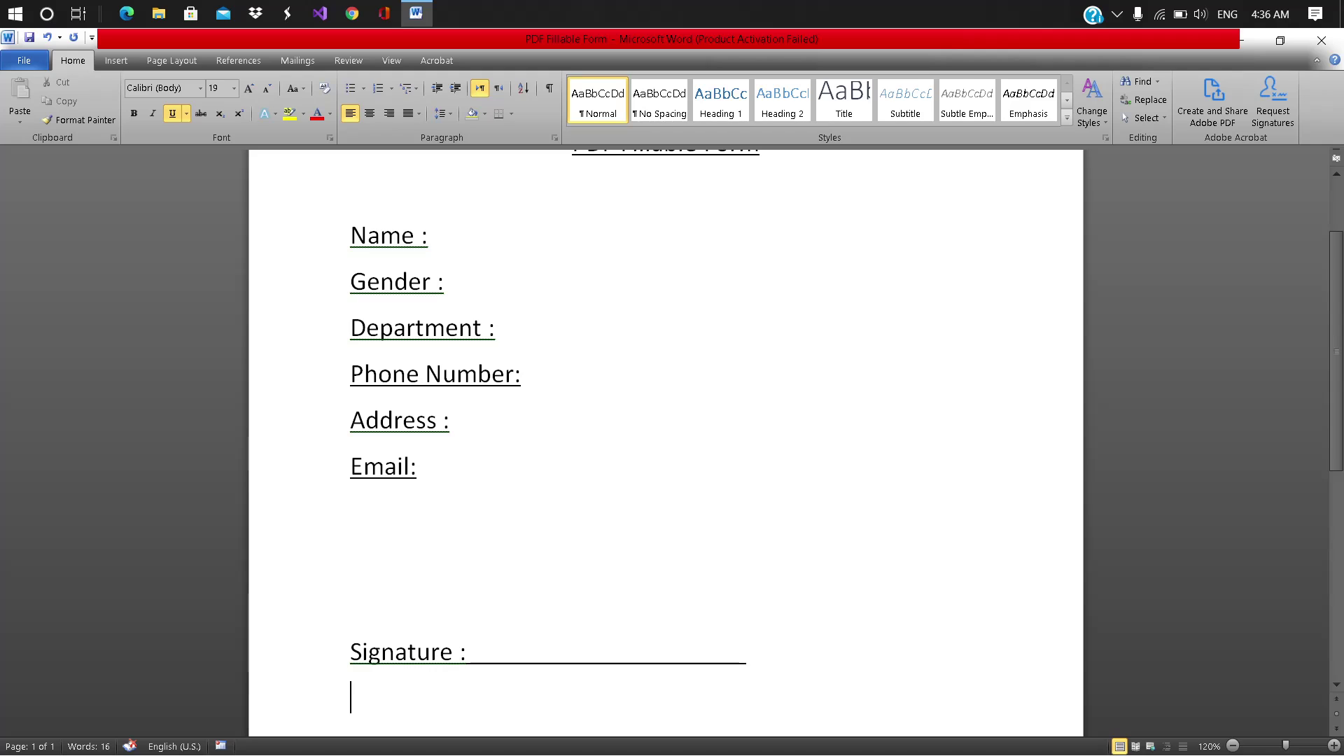
{"action": "type", "text": "Id"}
{"action": "key", "text": "BackSpace"}
{"action": "key", "text": "BackSpace"}
{"action": "type", "text": "ID "}
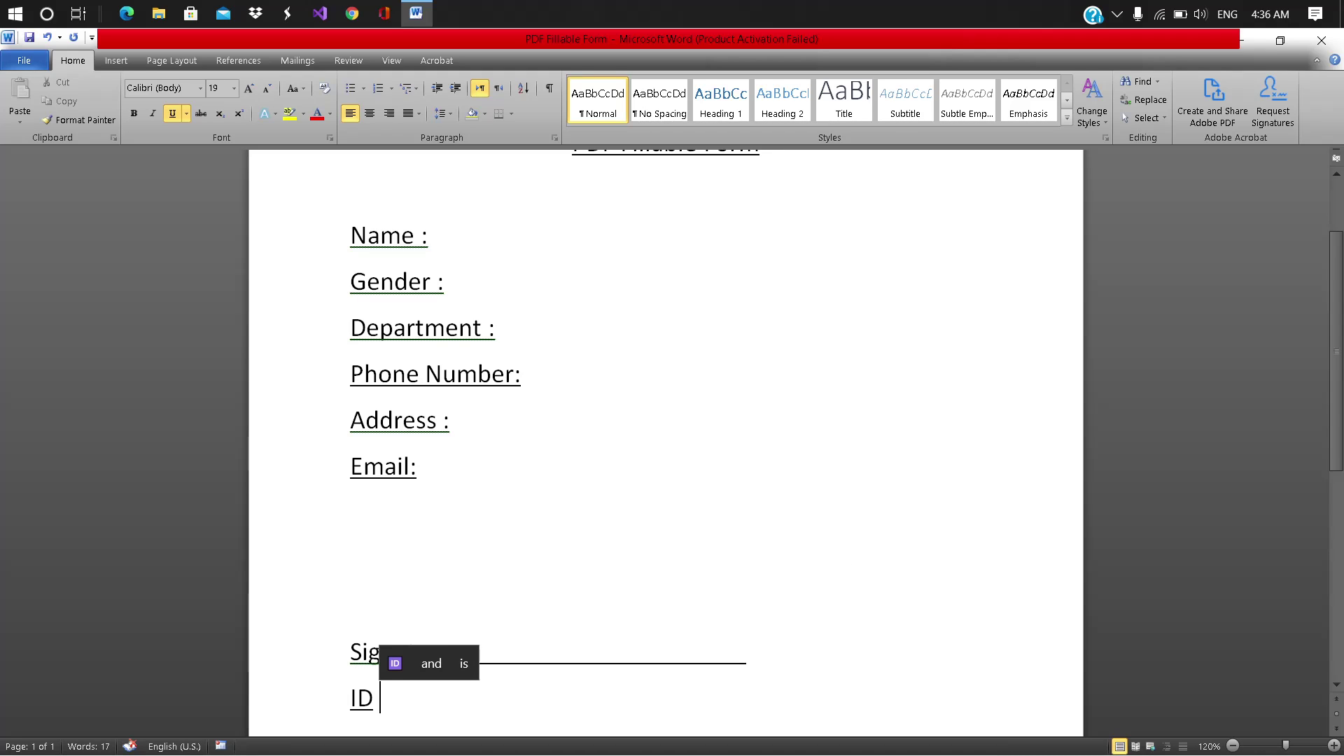
{"action": "type", "text": "Number :"}
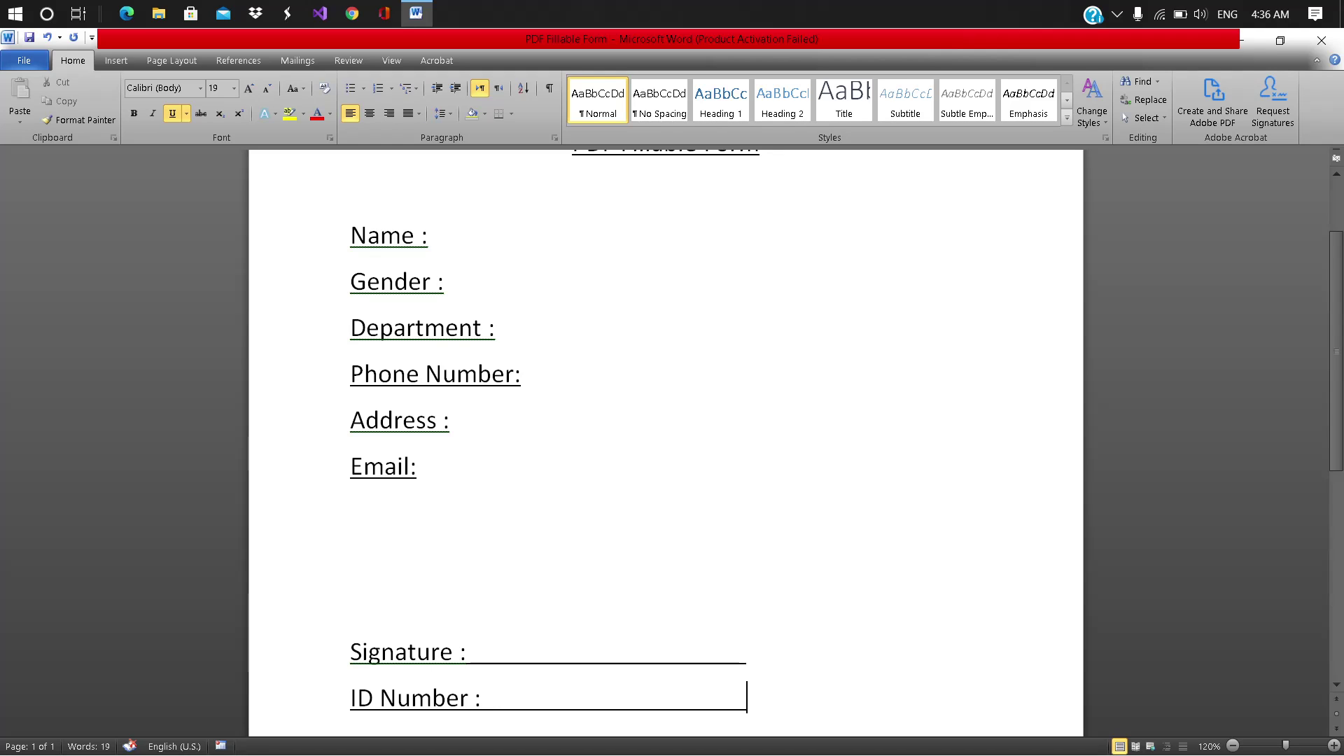
{"action": "scroll", "coordinate": [773, 435], "scroll_direction": "up", "scroll_amount": 3}
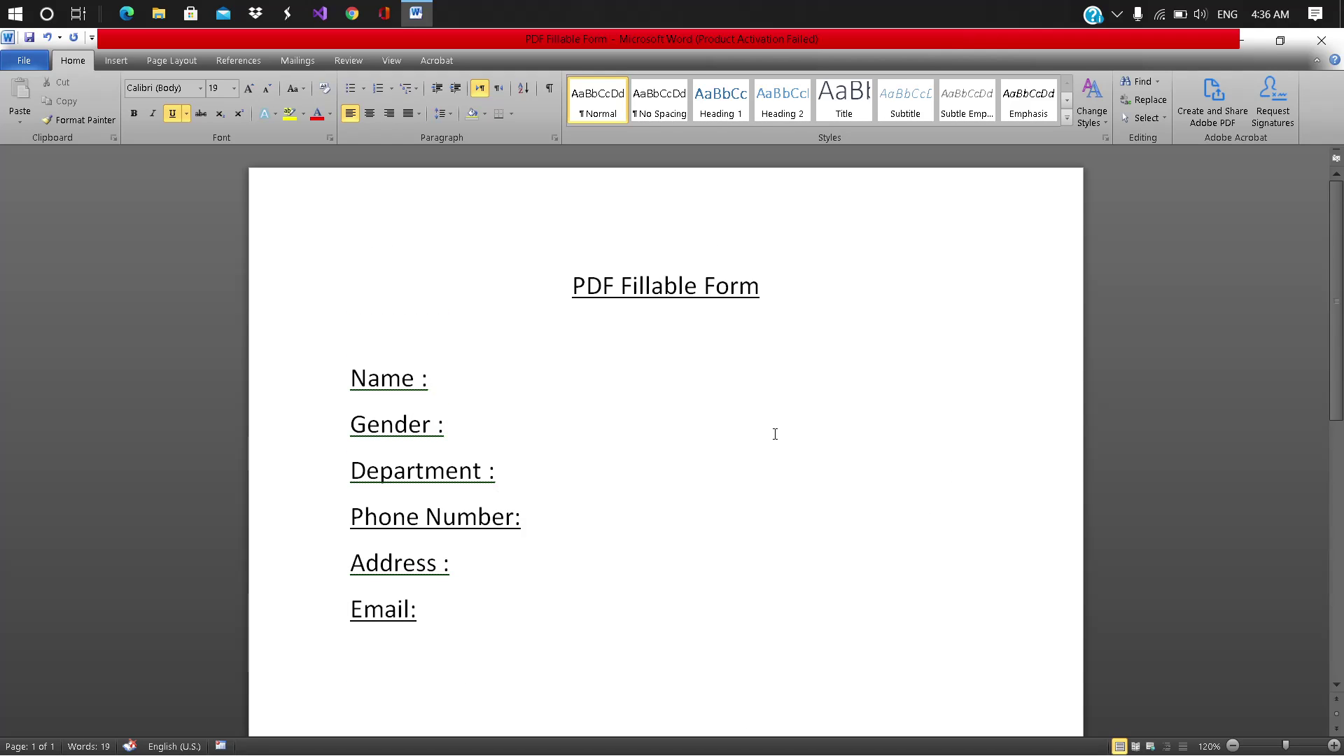
{"action": "scroll", "coordinate": [773, 434], "scroll_direction": "down", "scroll_amount": 8}
{"action": "scroll", "coordinate": [773, 434], "scroll_direction": "up", "scroll_amount": 8}
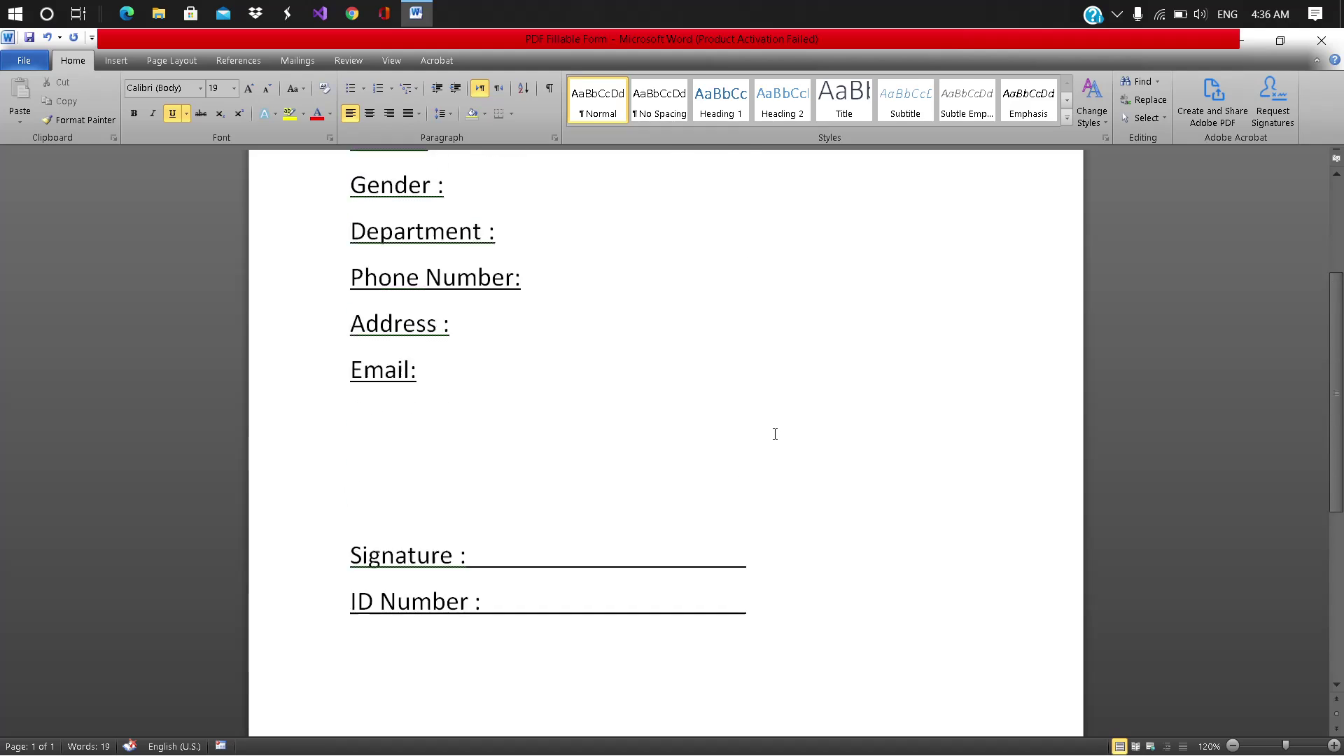
Step: Add an empty line below the title and apply a thick Box page border
{"action": "left_click", "coordinate": [784, 288]}
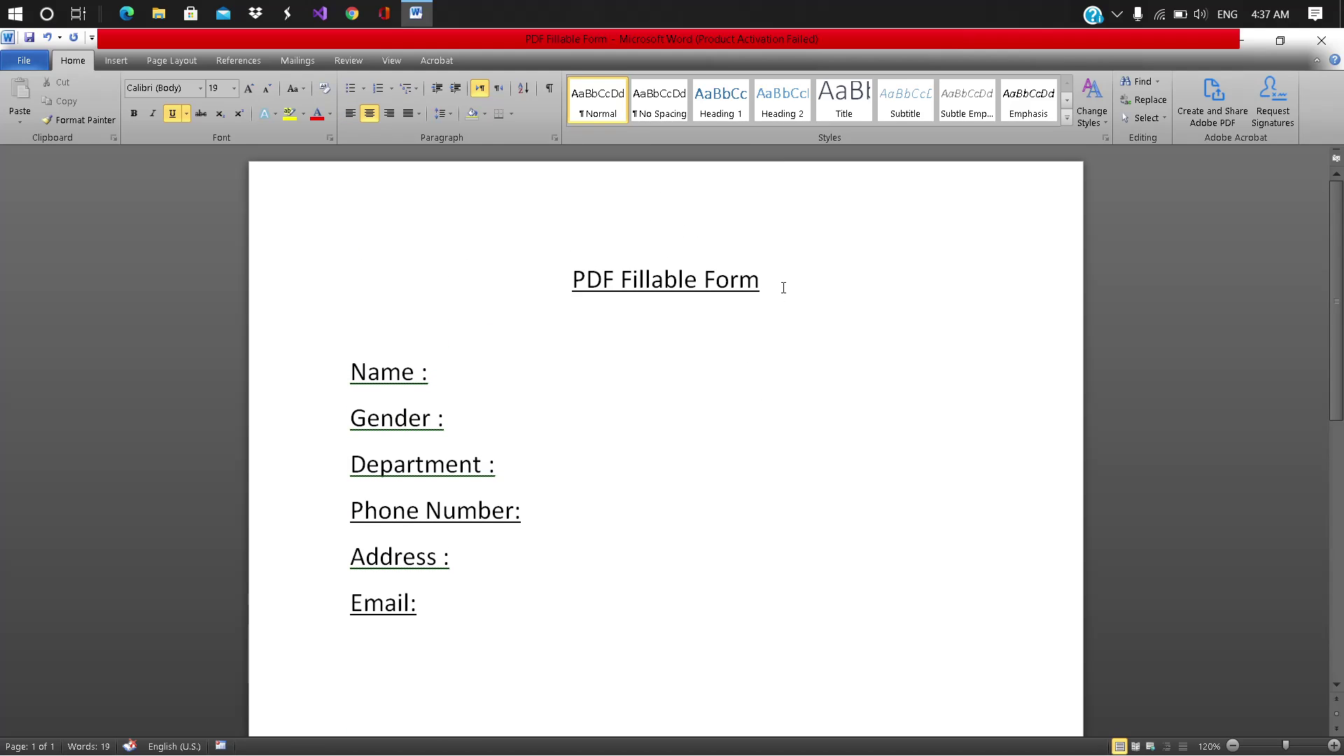
{"action": "key", "text": "Return"}
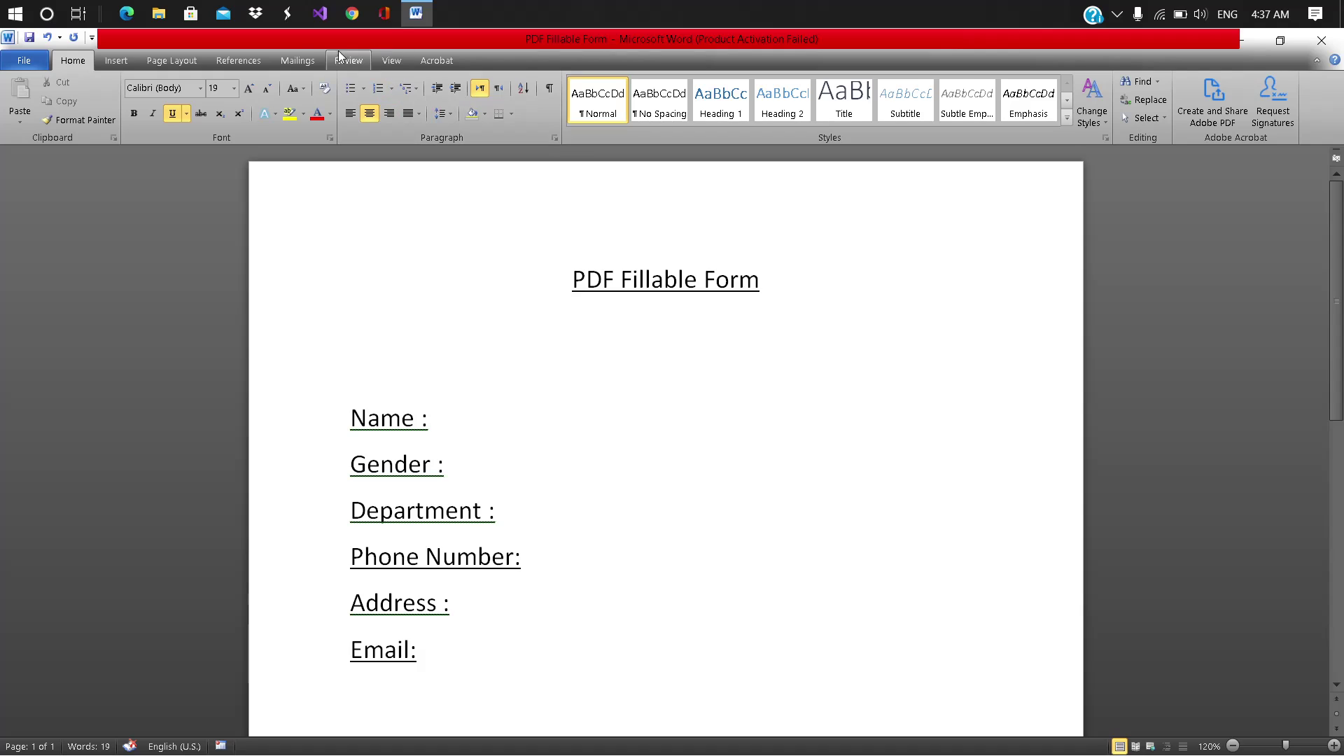
{"action": "left_click", "coordinate": [292, 66]}
{"action": "left_click", "coordinate": [240, 61]}
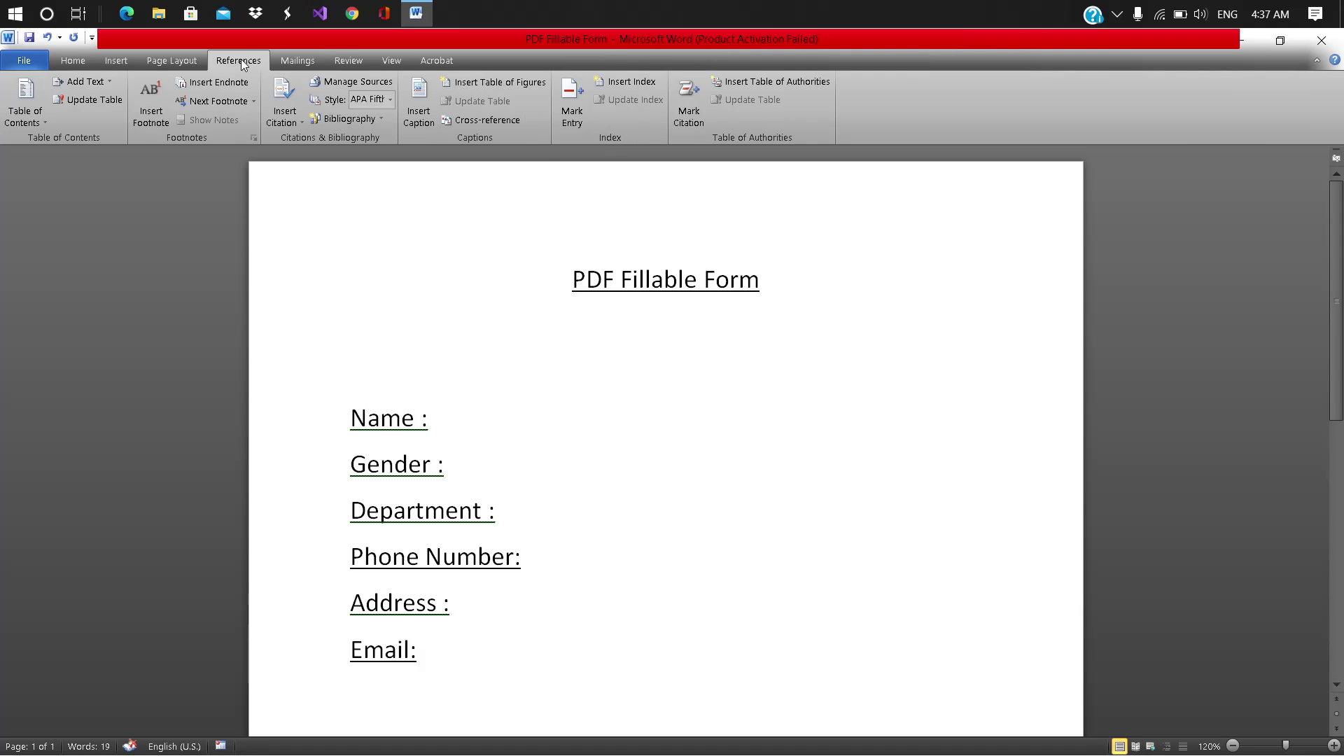
{"action": "left_click", "coordinate": [187, 62]}
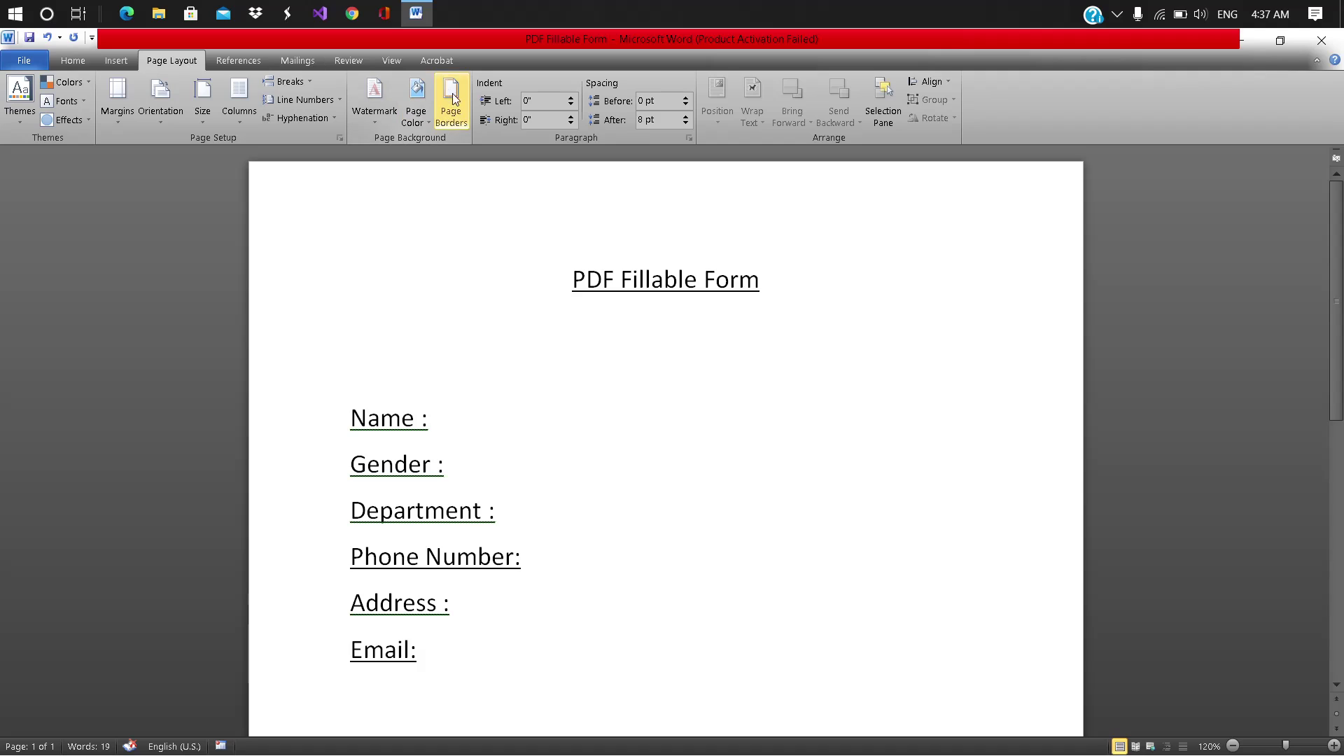
{"action": "left_click", "coordinate": [458, 117]}
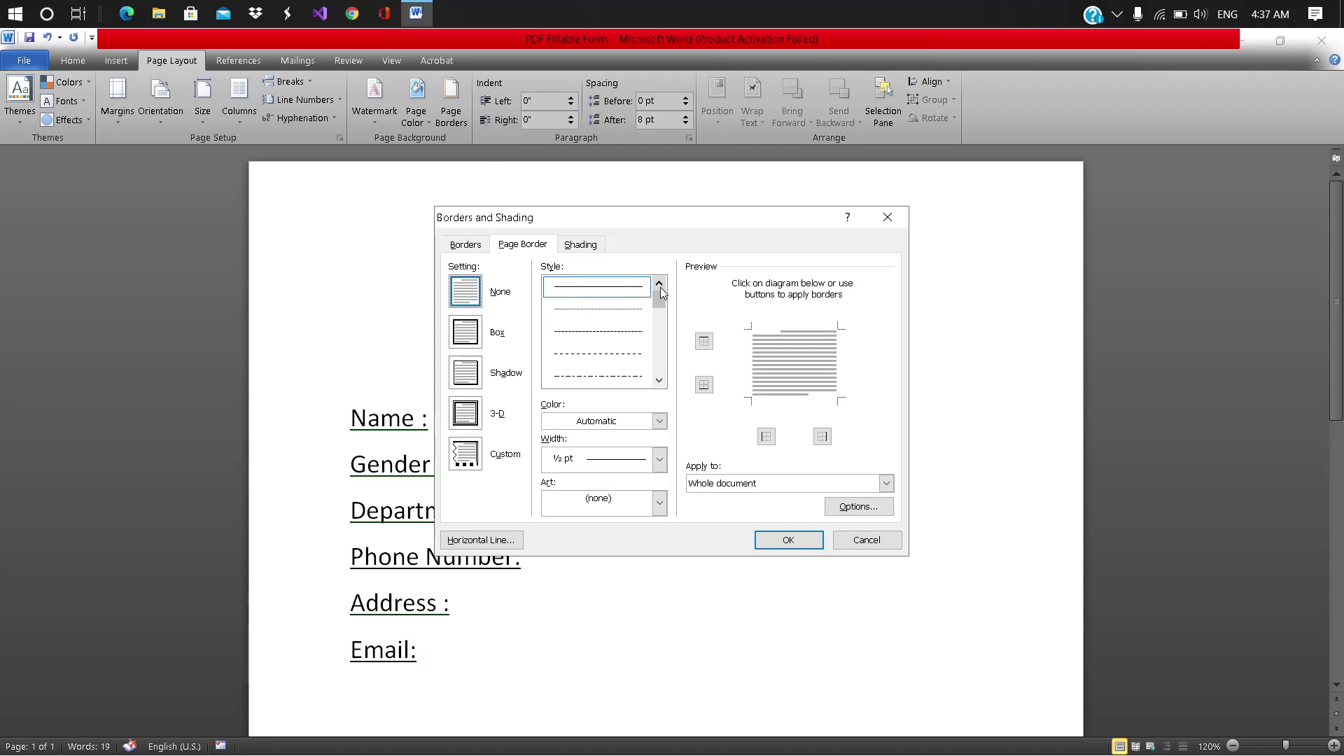
{"action": "left_click", "coordinate": [661, 369]}
{"action": "left_click", "coordinate": [661, 369]}
{"action": "left_click", "coordinate": [616, 332]}
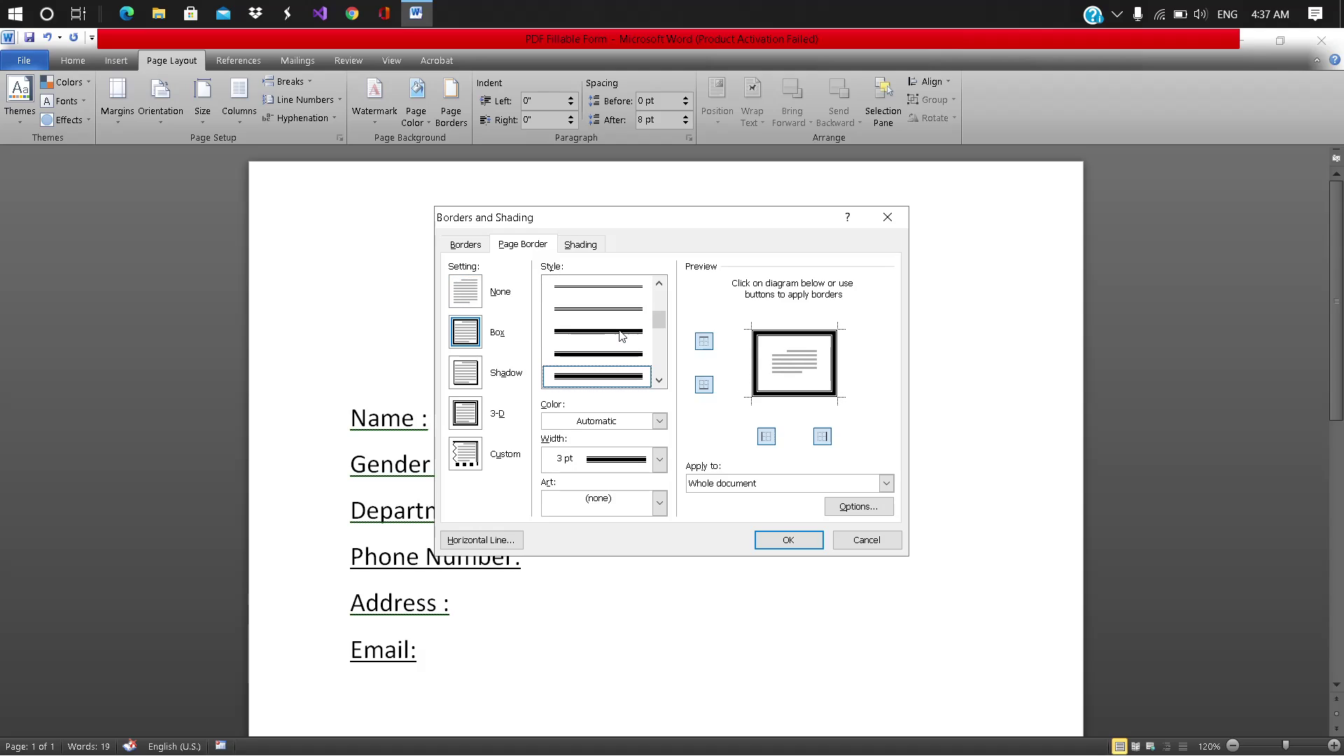
{"action": "left_click", "coordinate": [786, 541]}
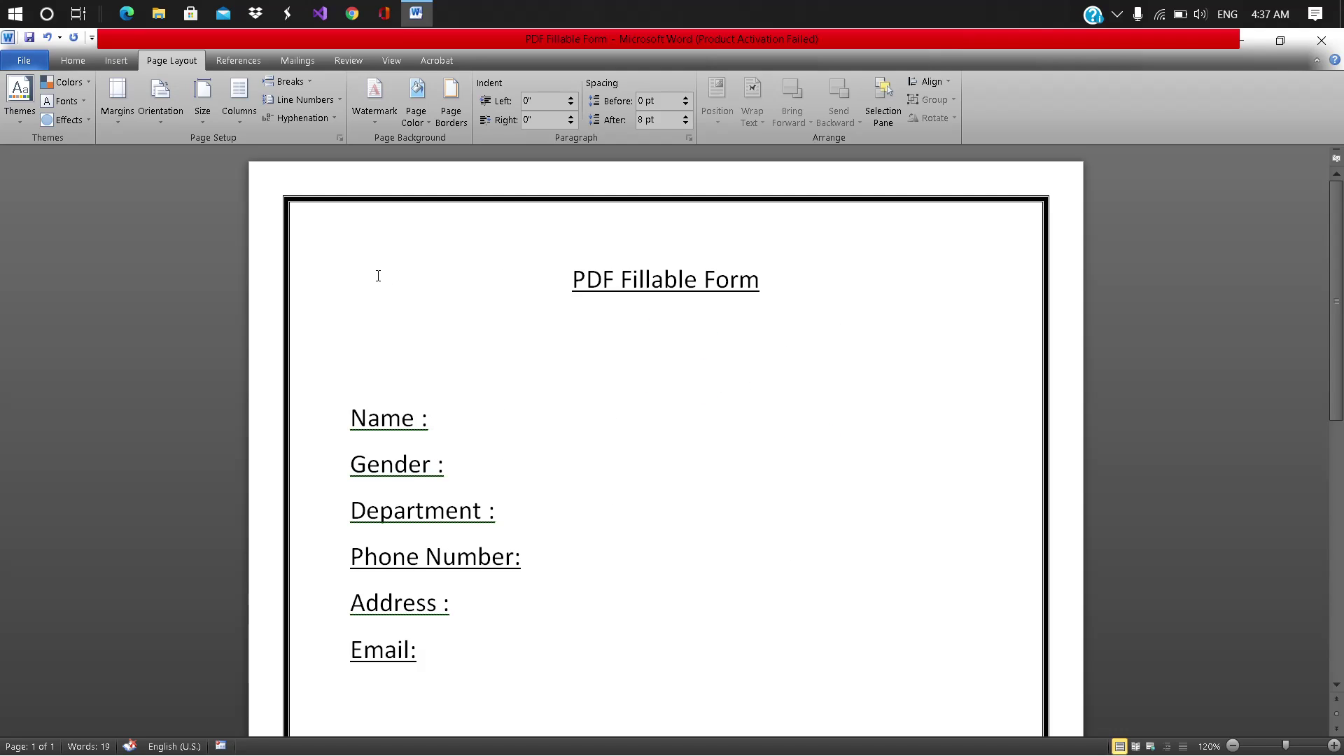
Step: Replace the page border with the navy art border
{"action": "left_click", "coordinate": [451, 101]}
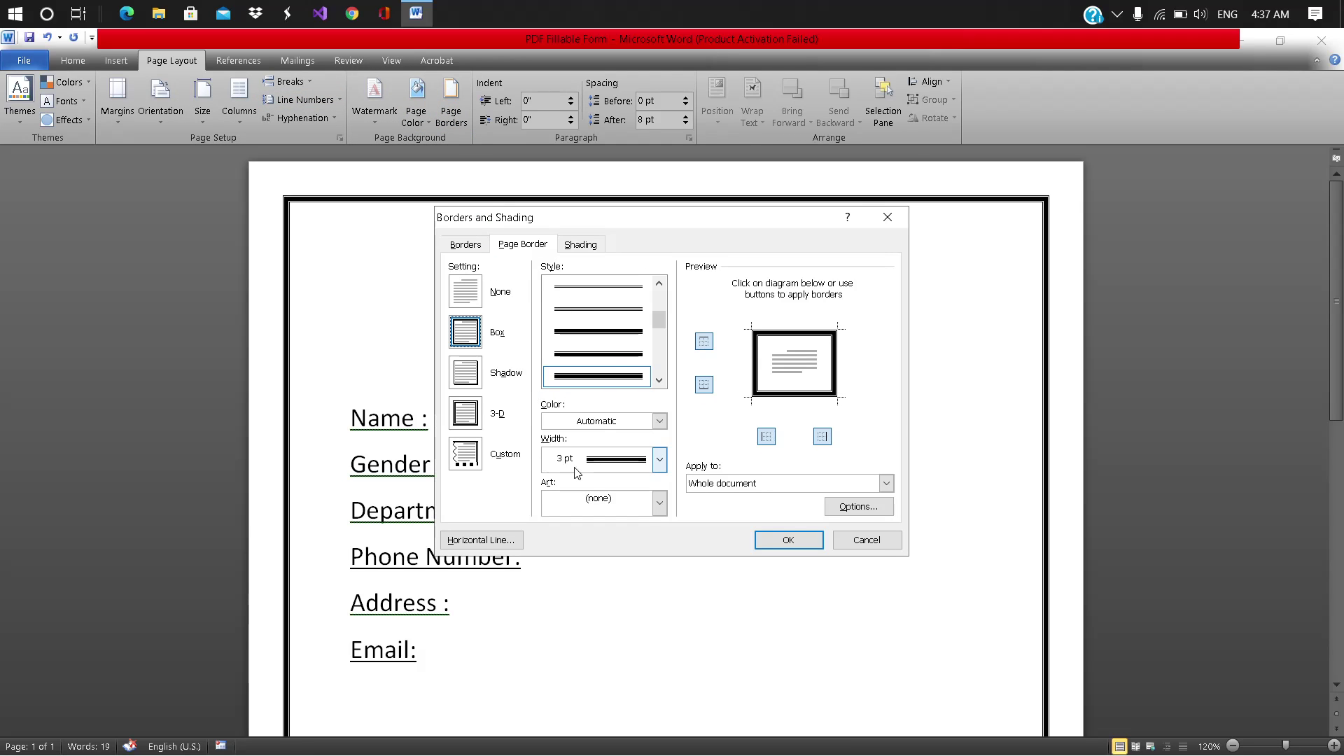
{"action": "left_click", "coordinate": [627, 513]}
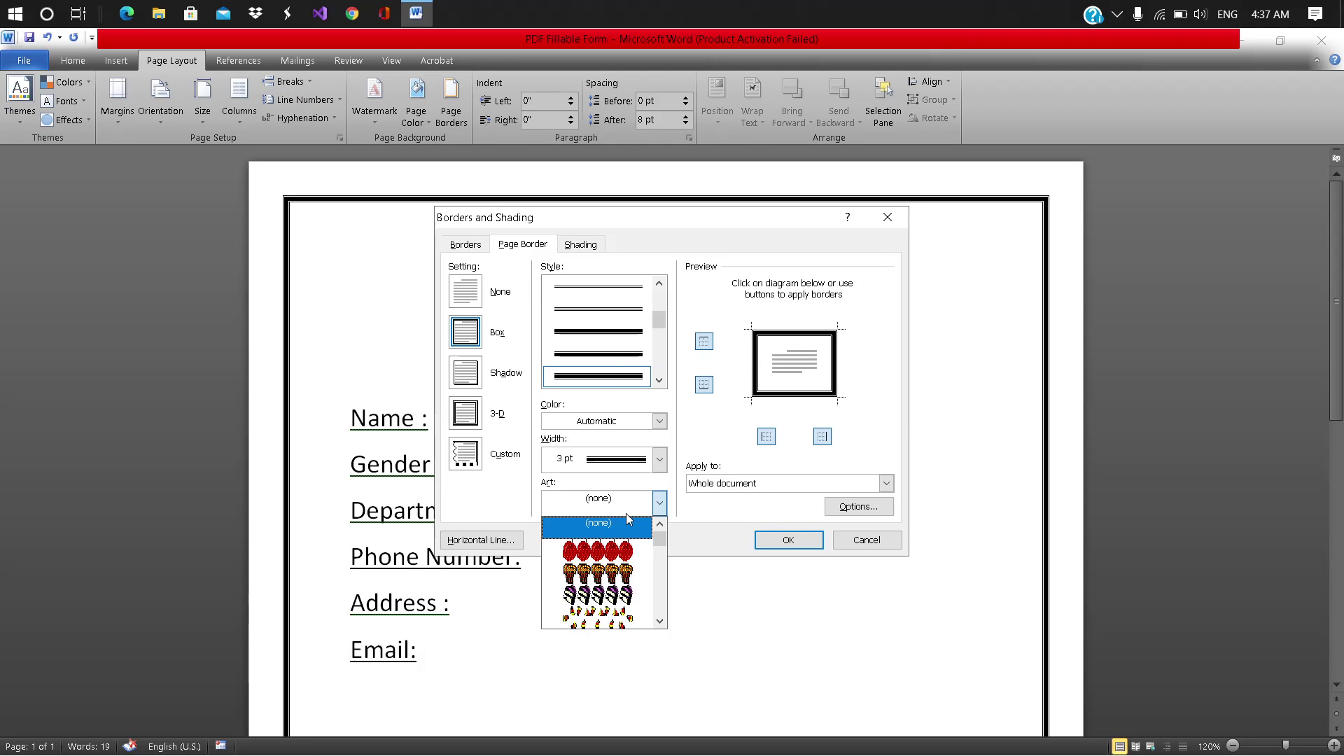
{"action": "left_click_drag", "start_coordinate": [661, 536], "coordinate": [665, 566]}
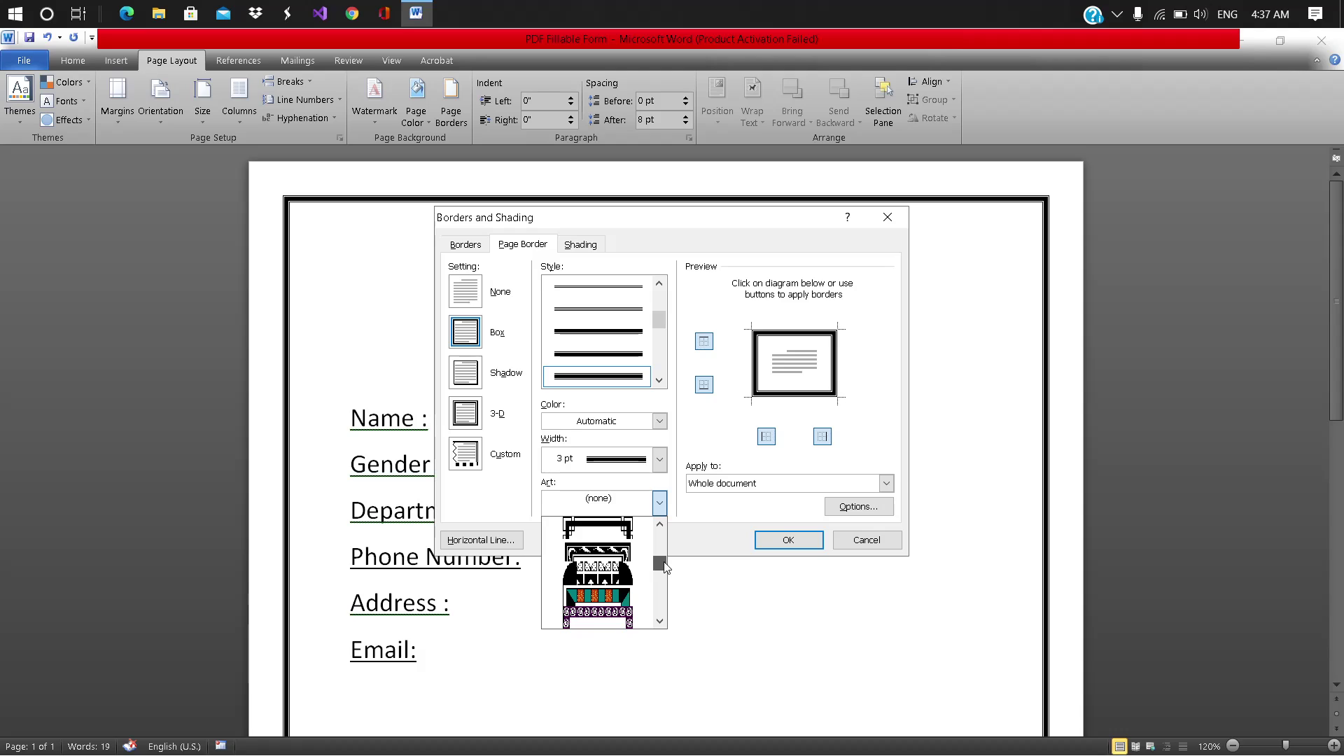
{"action": "left_click", "coordinate": [621, 526]}
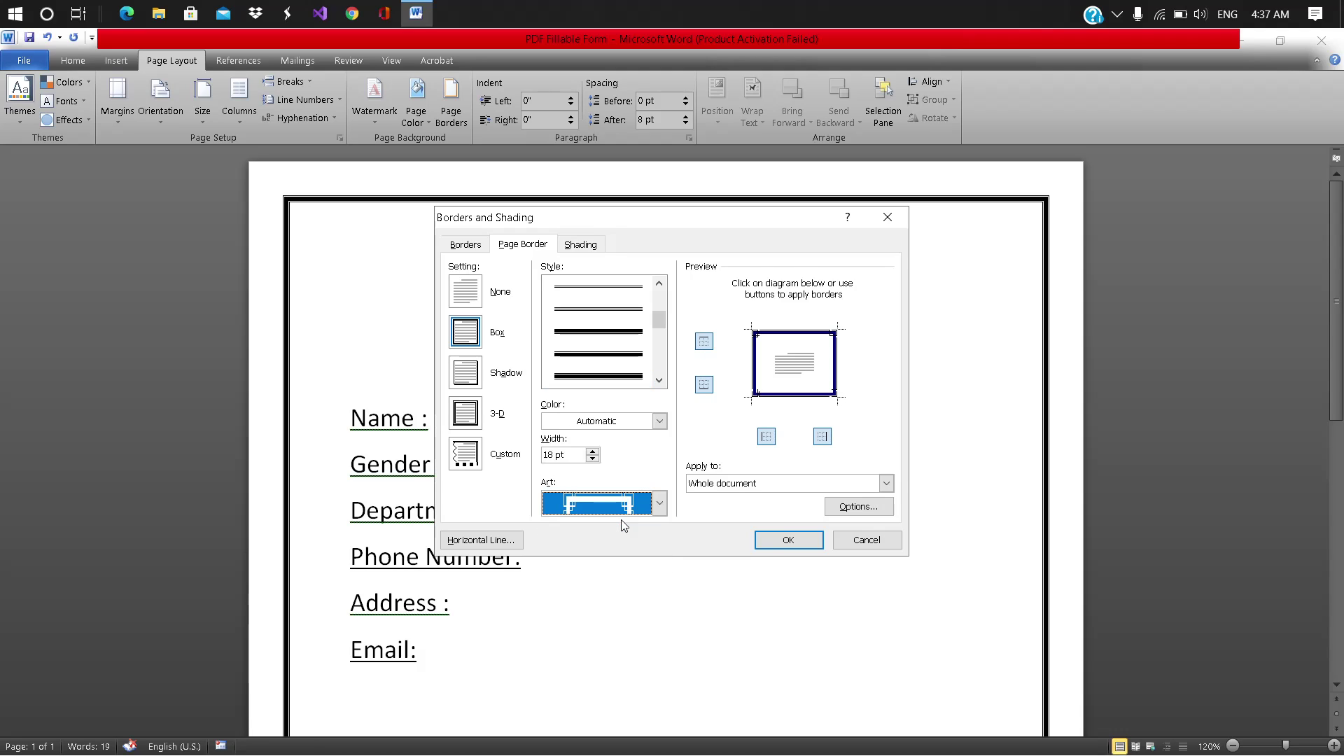
{"action": "left_click", "coordinate": [773, 545]}
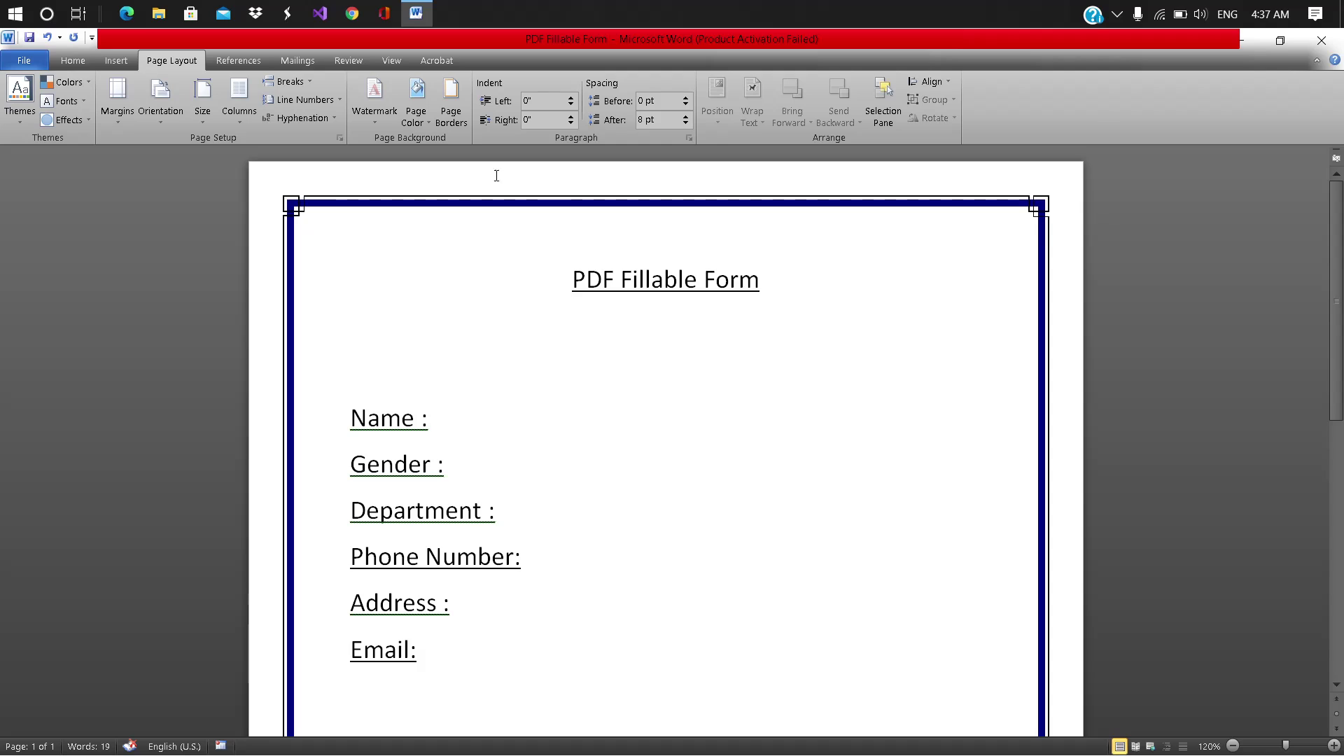
Step: Save the document as Adobe PDF 'PDF Fillable Form' on the Desktop
{"action": "left_click", "coordinate": [16, 63]}
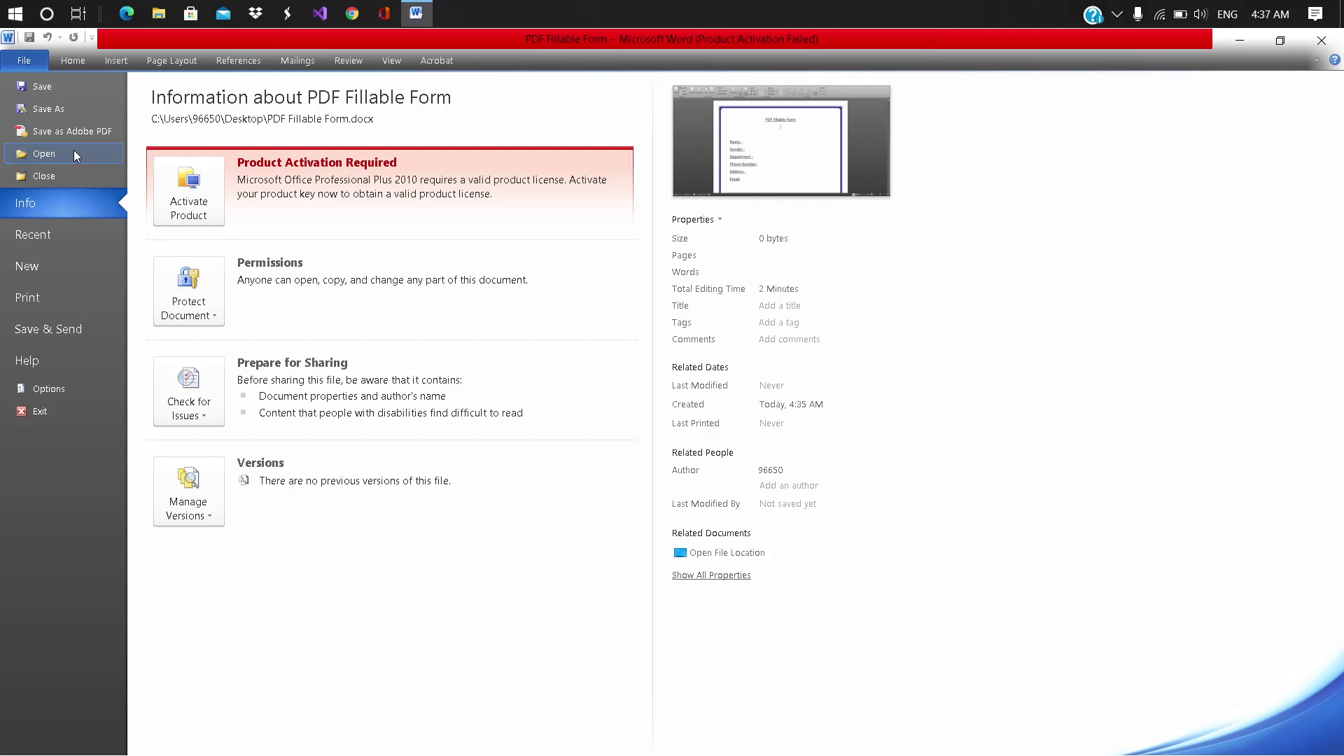
{"action": "left_click", "coordinate": [70, 130]}
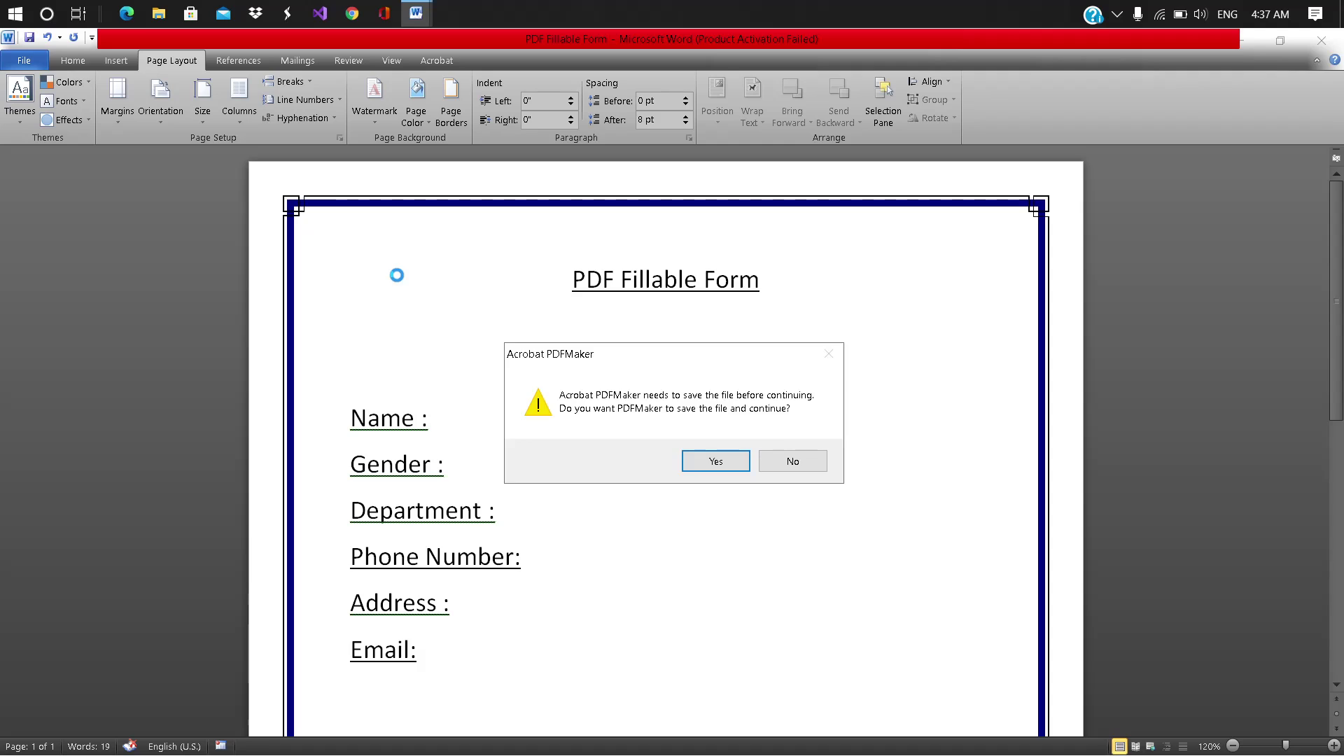
{"action": "left_click", "coordinate": [710, 461]}
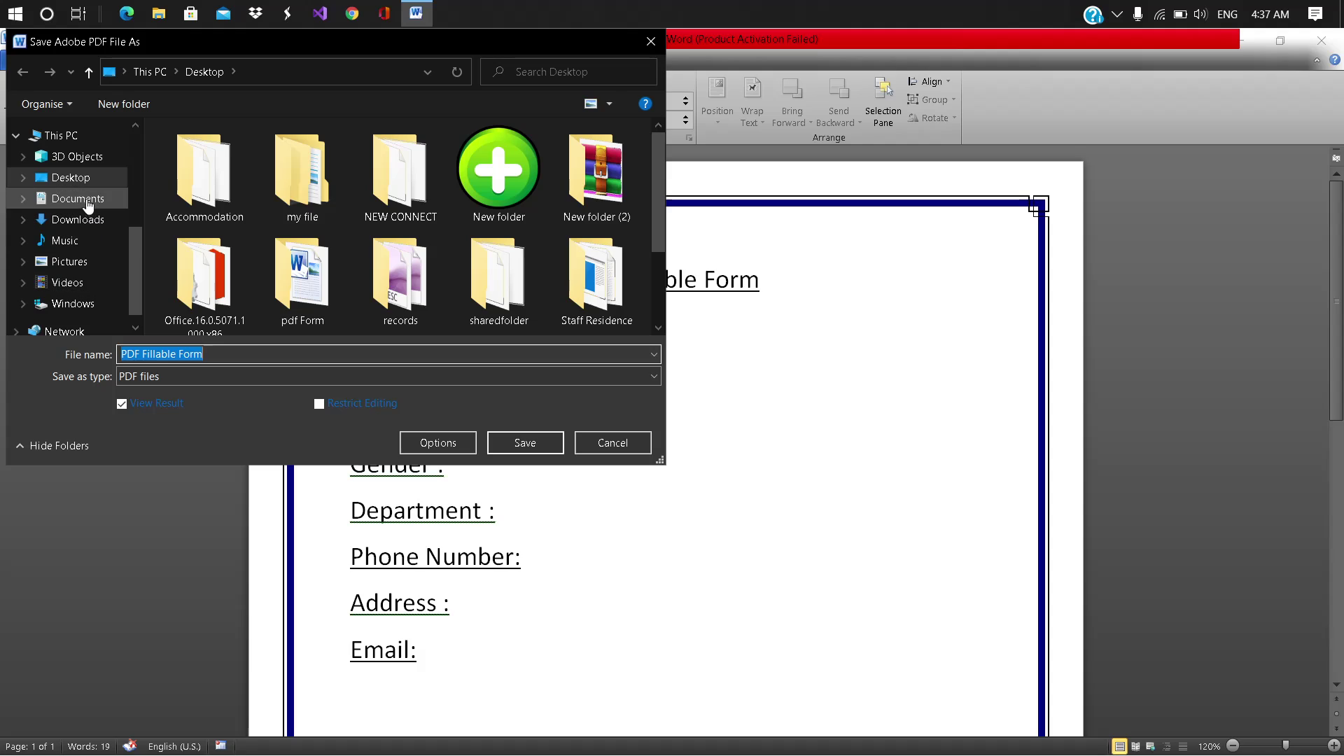
{"action": "left_click", "coordinate": [72, 181]}
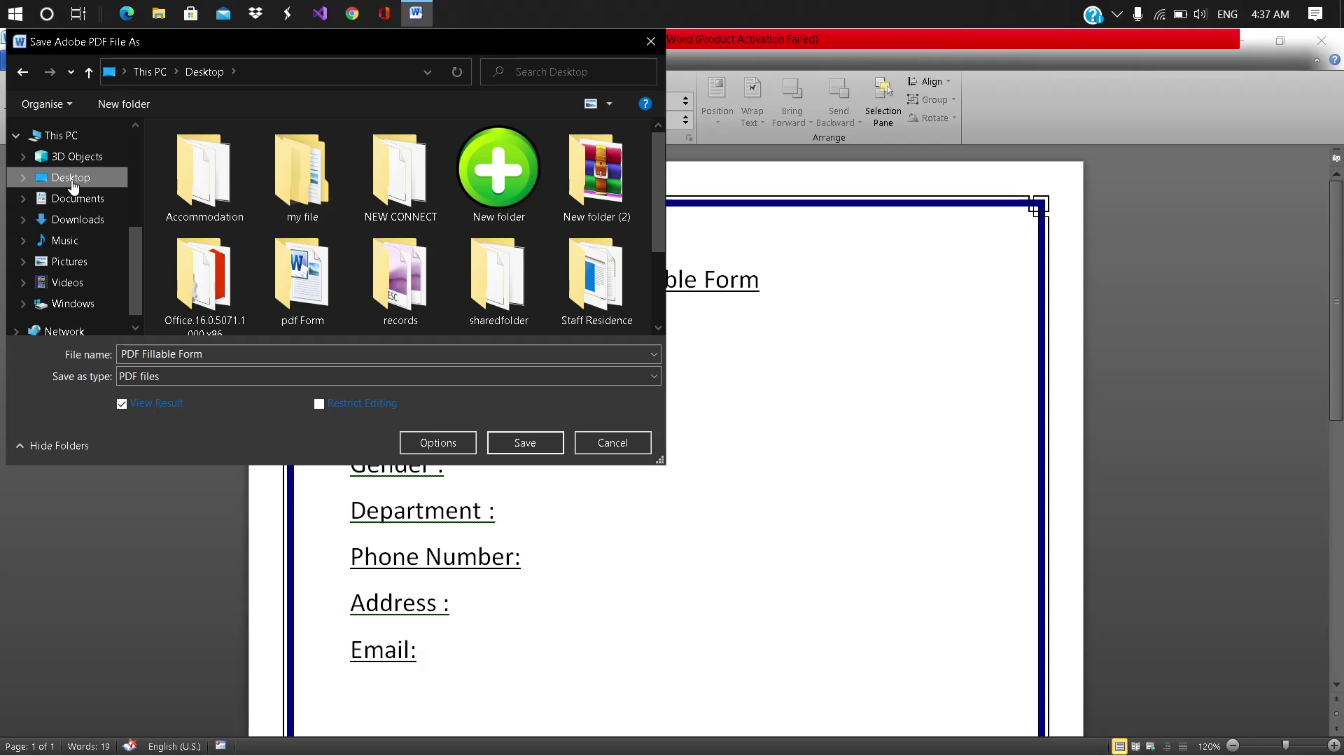
{"action": "double_click", "coordinate": [77, 130]}
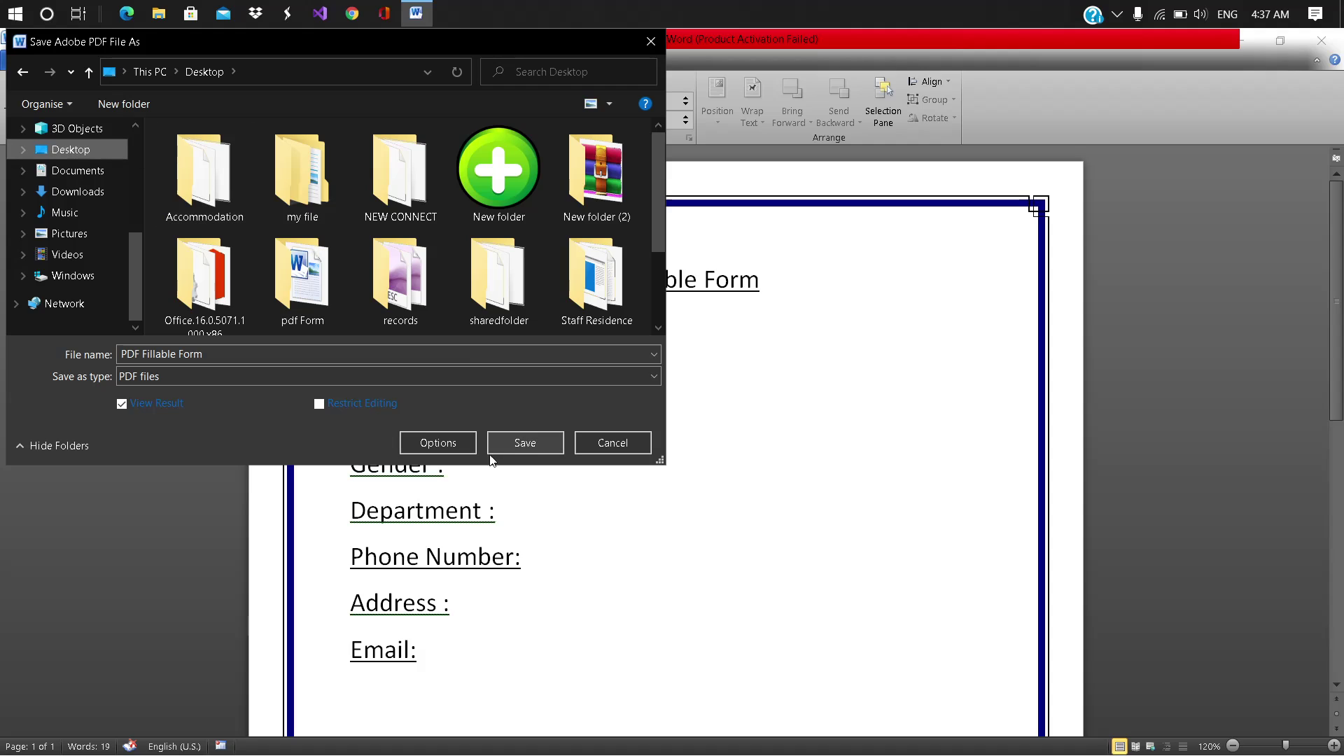
{"action": "left_click", "coordinate": [526, 443]}
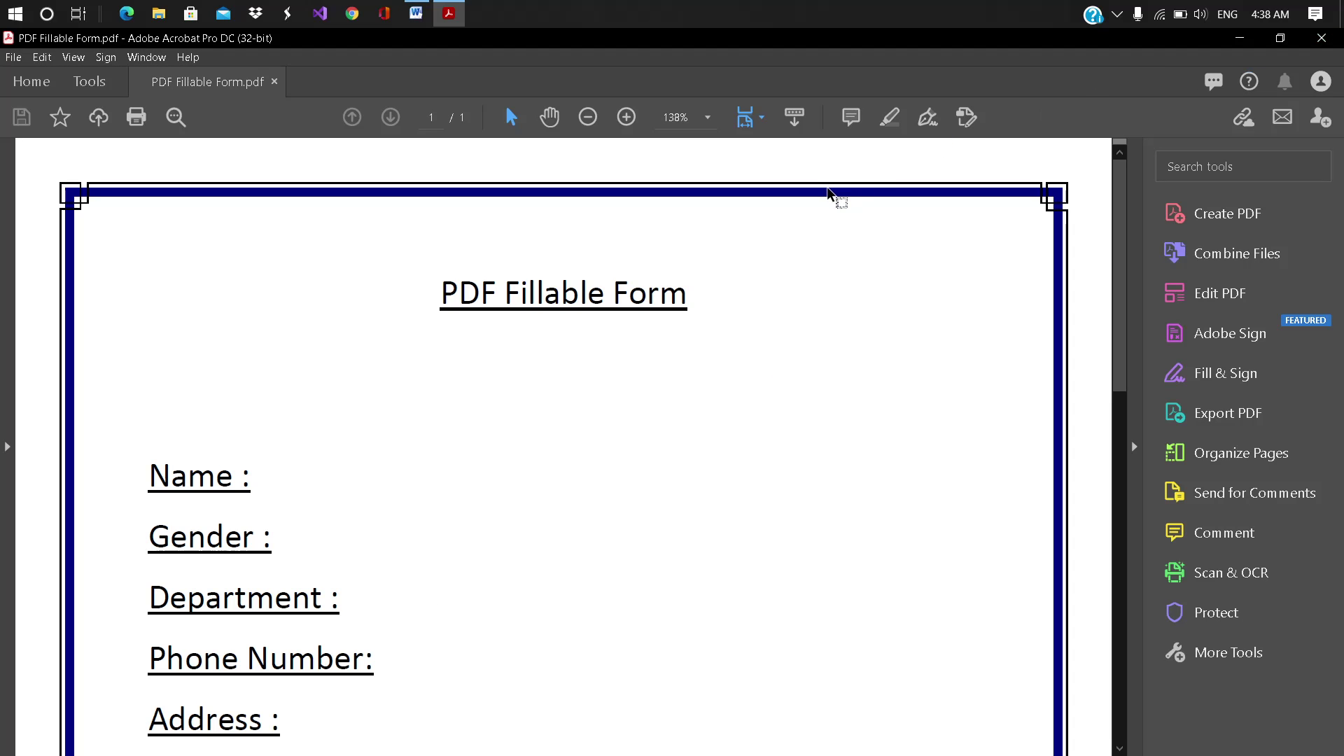
Step: Open Acrobat's Tools page and scroll through all the tool categories
{"action": "left_click", "coordinate": [89, 83]}
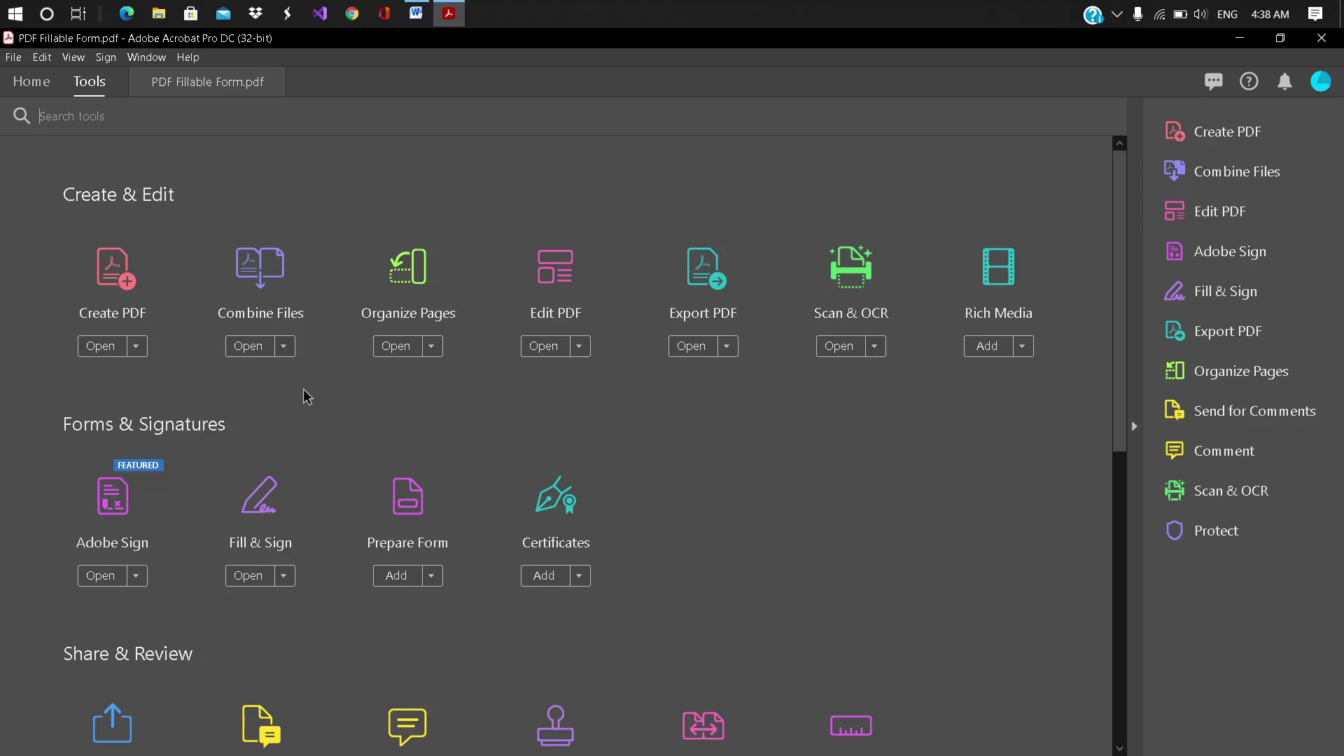
{"action": "scroll", "coordinate": [306, 396], "scroll_direction": "down", "scroll_amount": 1}
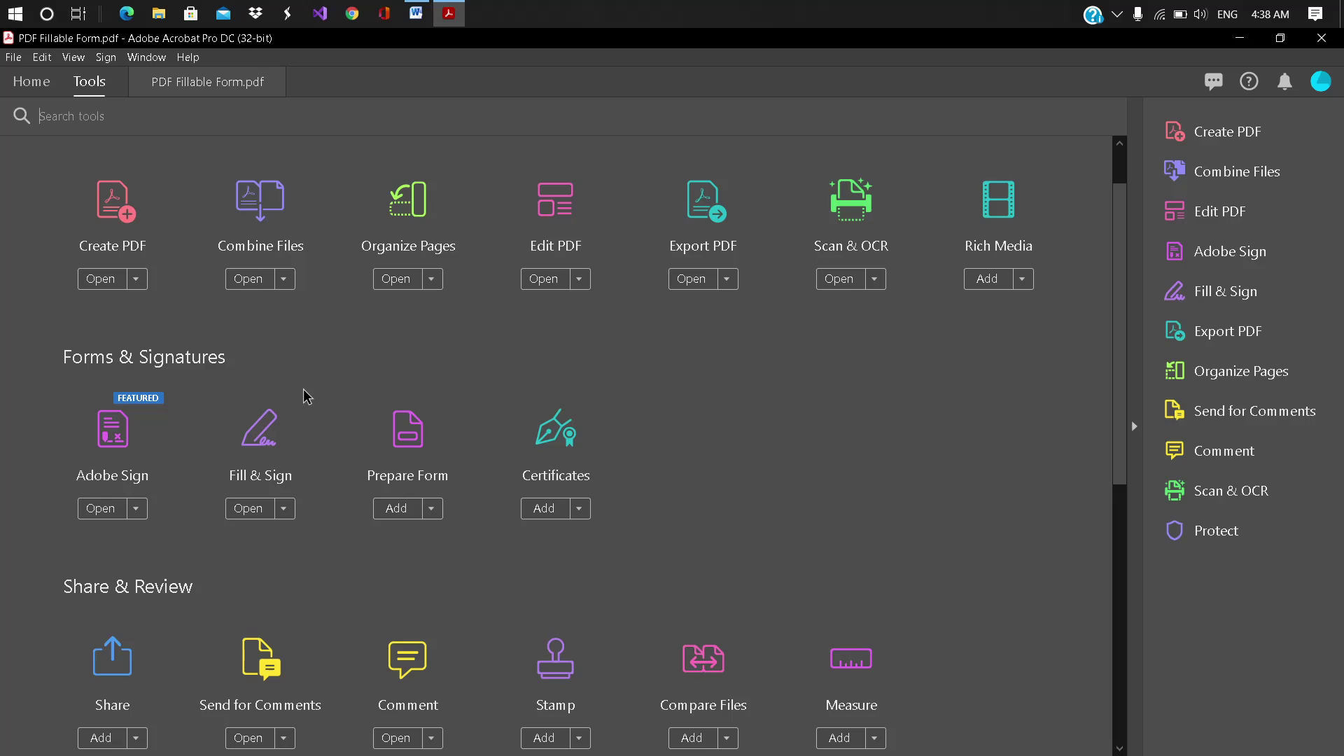
{"action": "scroll", "coordinate": [307, 397], "scroll_direction": "down", "scroll_amount": 1}
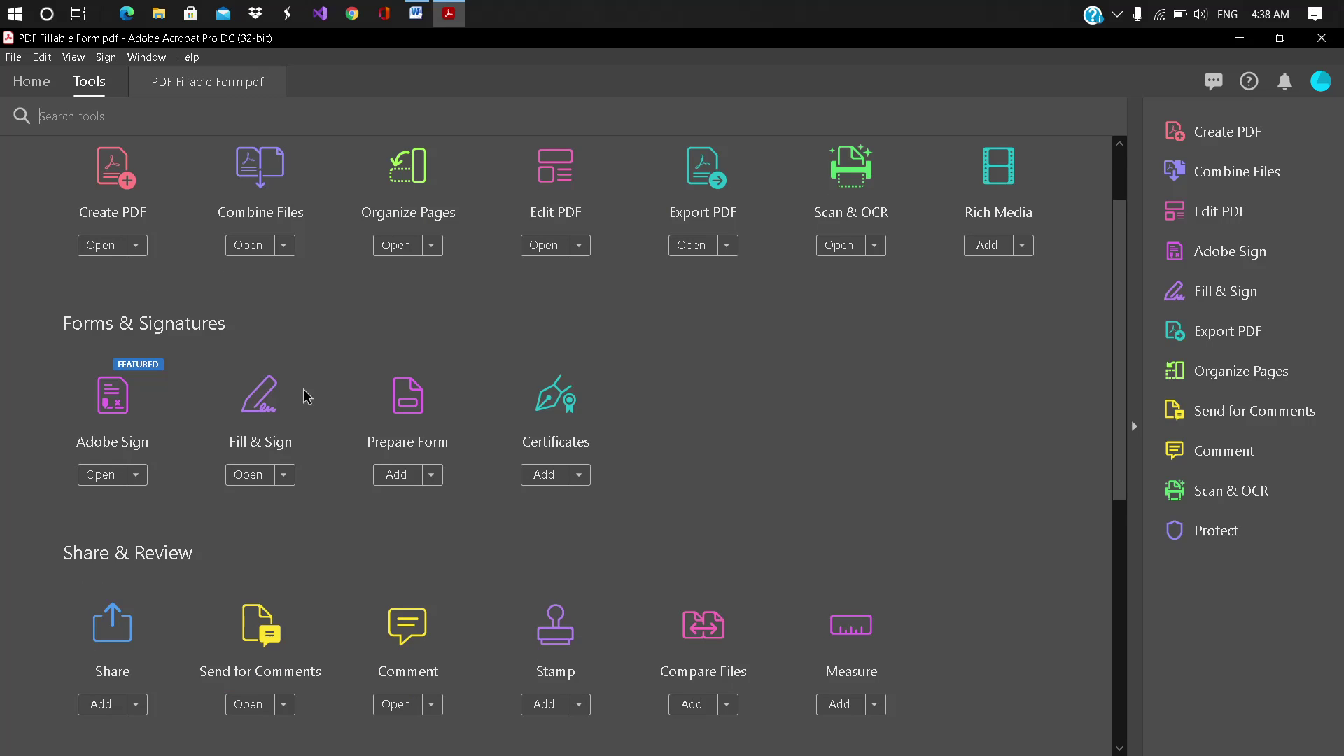
{"action": "scroll", "coordinate": [306, 397], "scroll_direction": "down", "scroll_amount": 7}
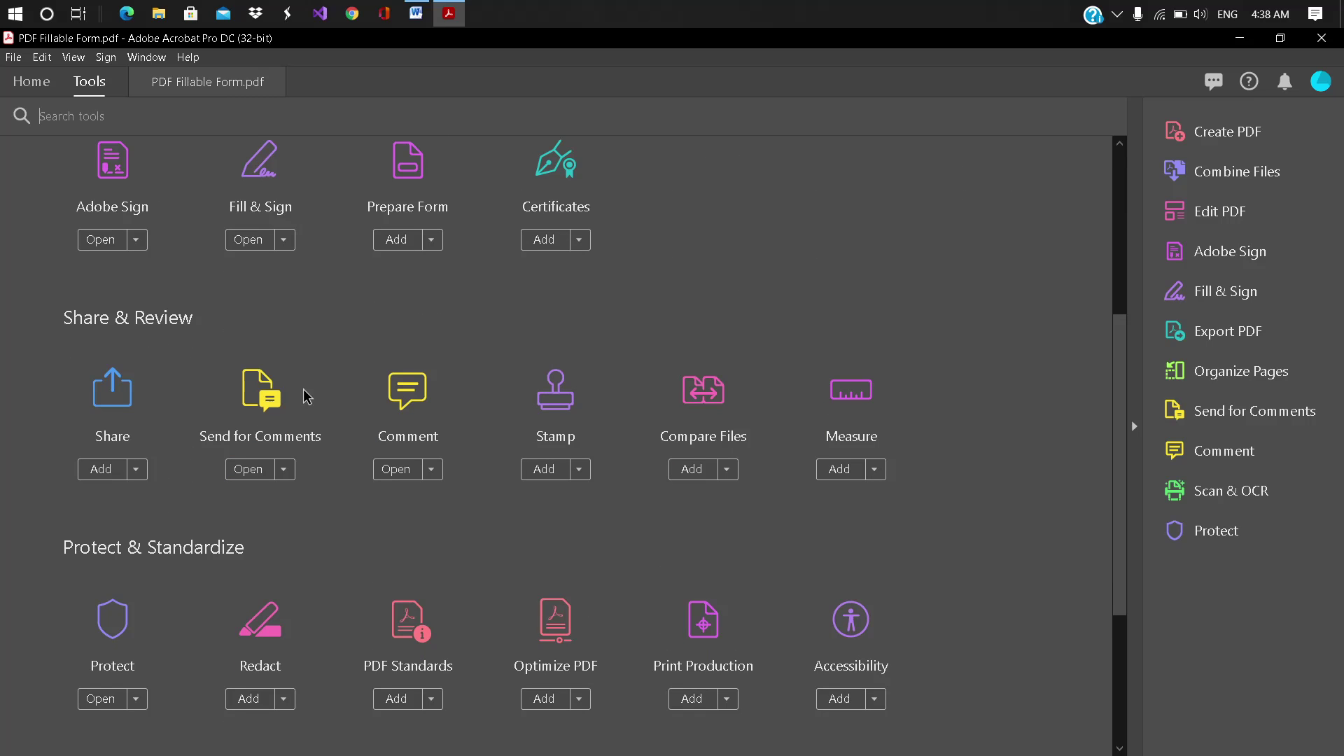
{"action": "scroll", "coordinate": [306, 397], "scroll_direction": "down", "scroll_amount": 3}
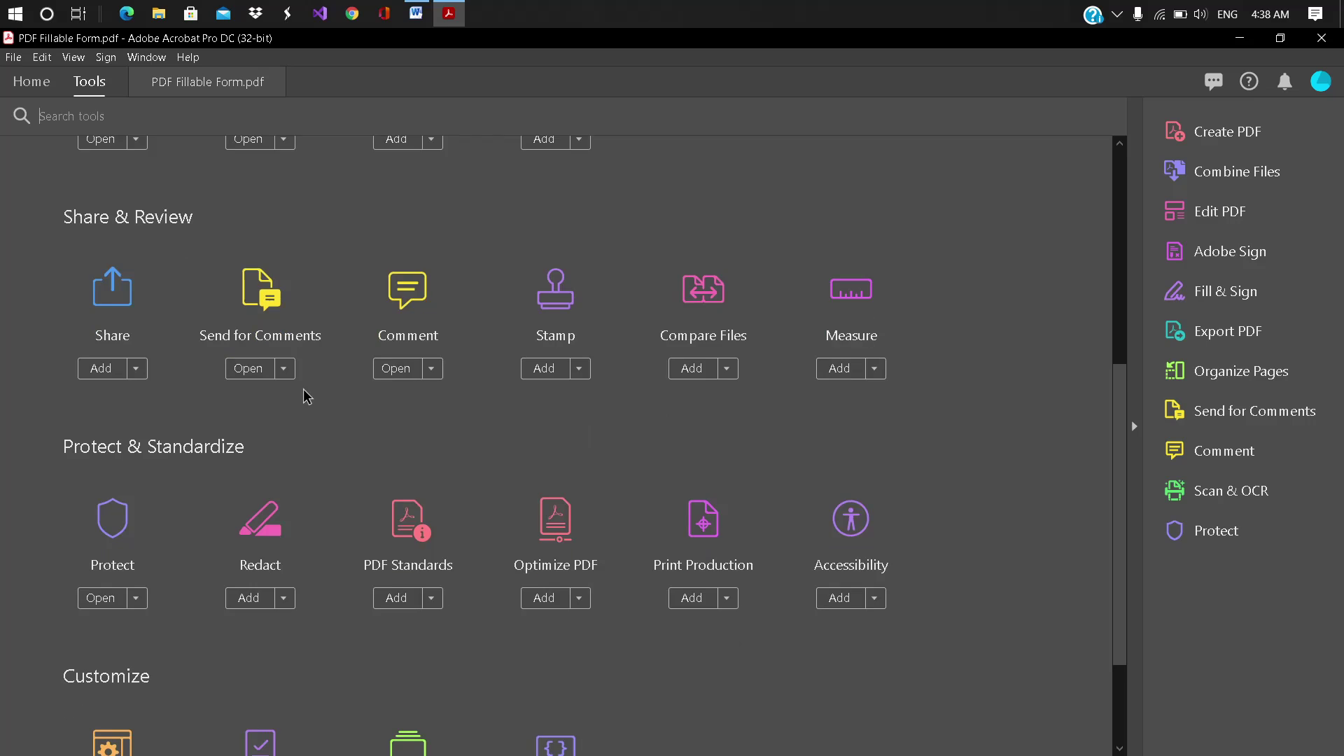
{"action": "scroll", "coordinate": [307, 397], "scroll_direction": "down", "scroll_amount": 4}
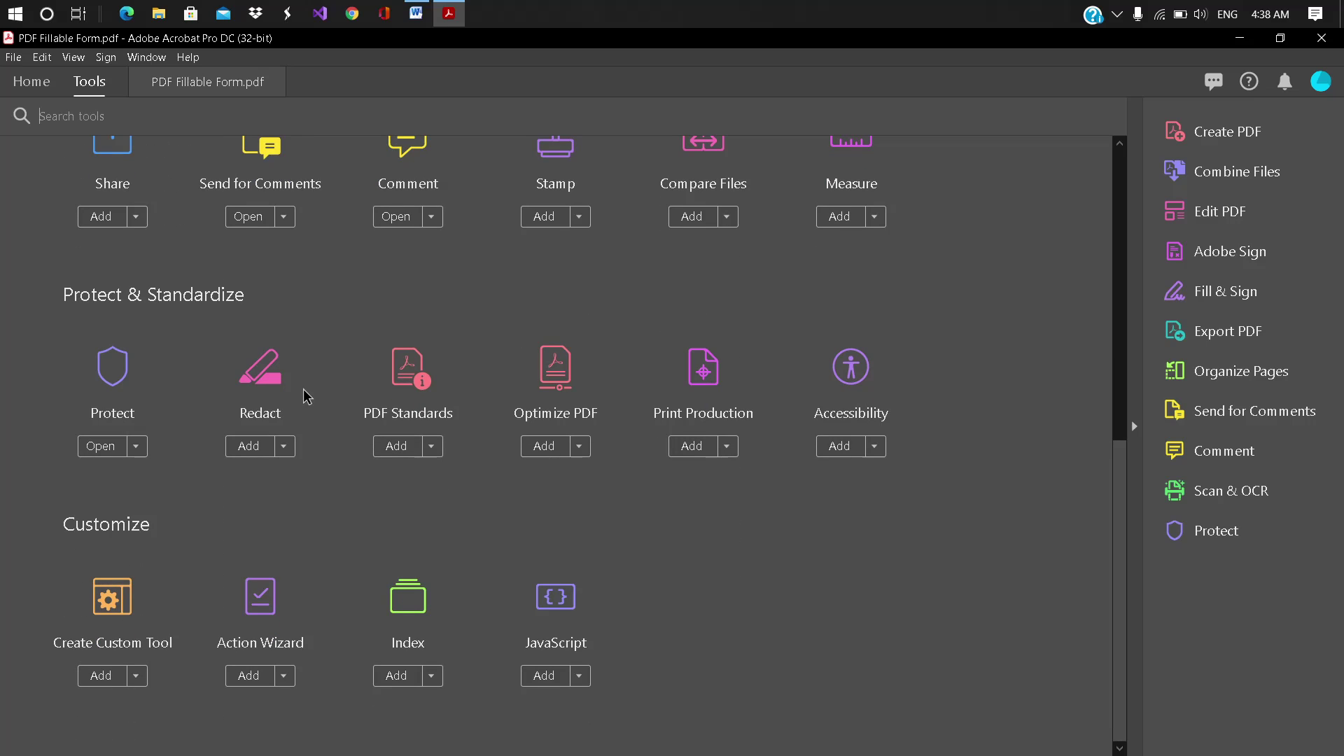
{"action": "scroll", "coordinate": [304, 396], "scroll_direction": "up", "scroll_amount": 10}
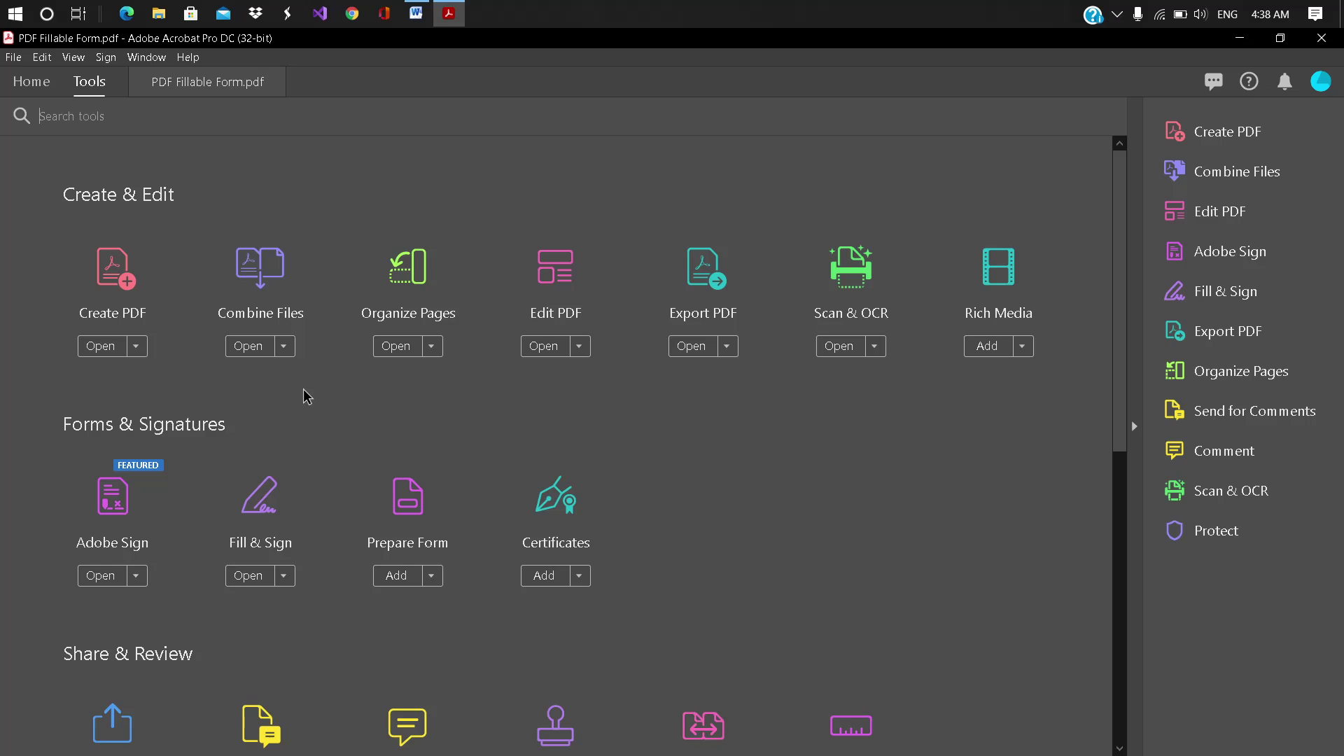
{"action": "scroll", "coordinate": [306, 396], "scroll_direction": "down", "scroll_amount": 1}
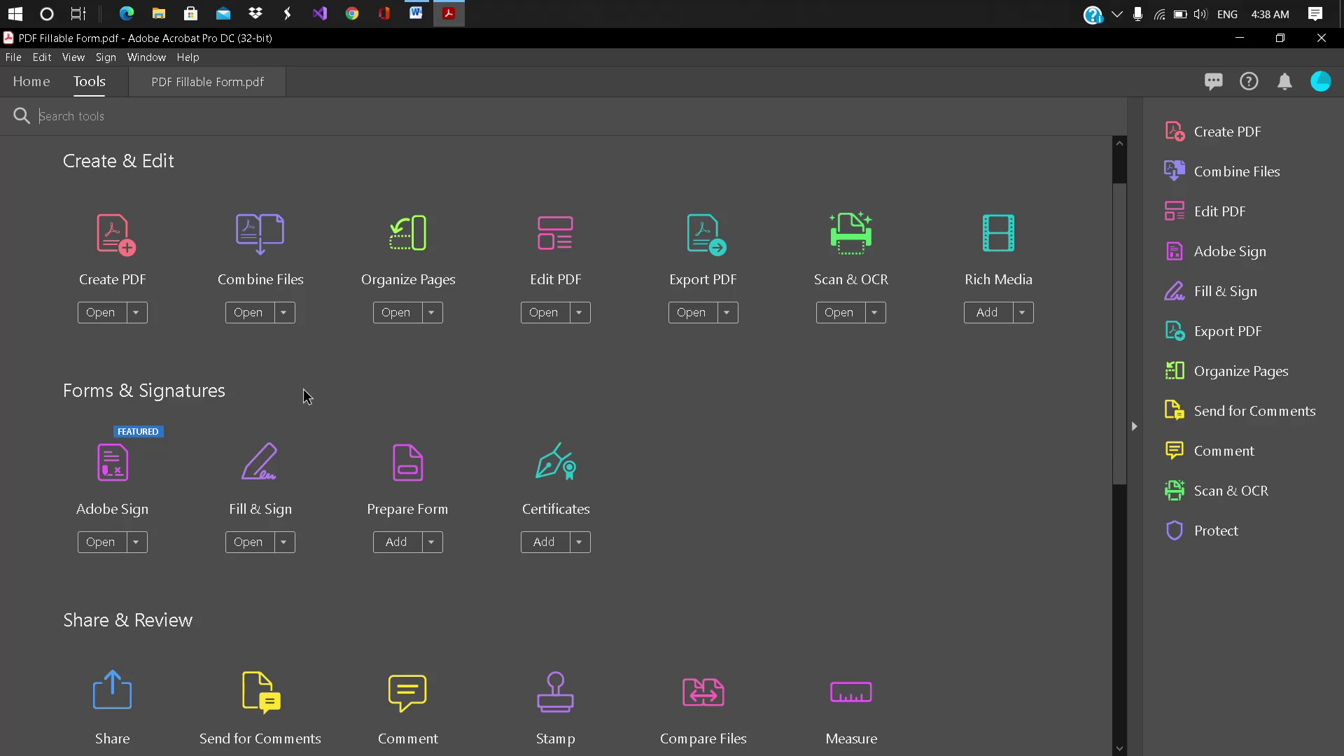
{"action": "scroll", "coordinate": [305, 396], "scroll_direction": "down", "scroll_amount": 2}
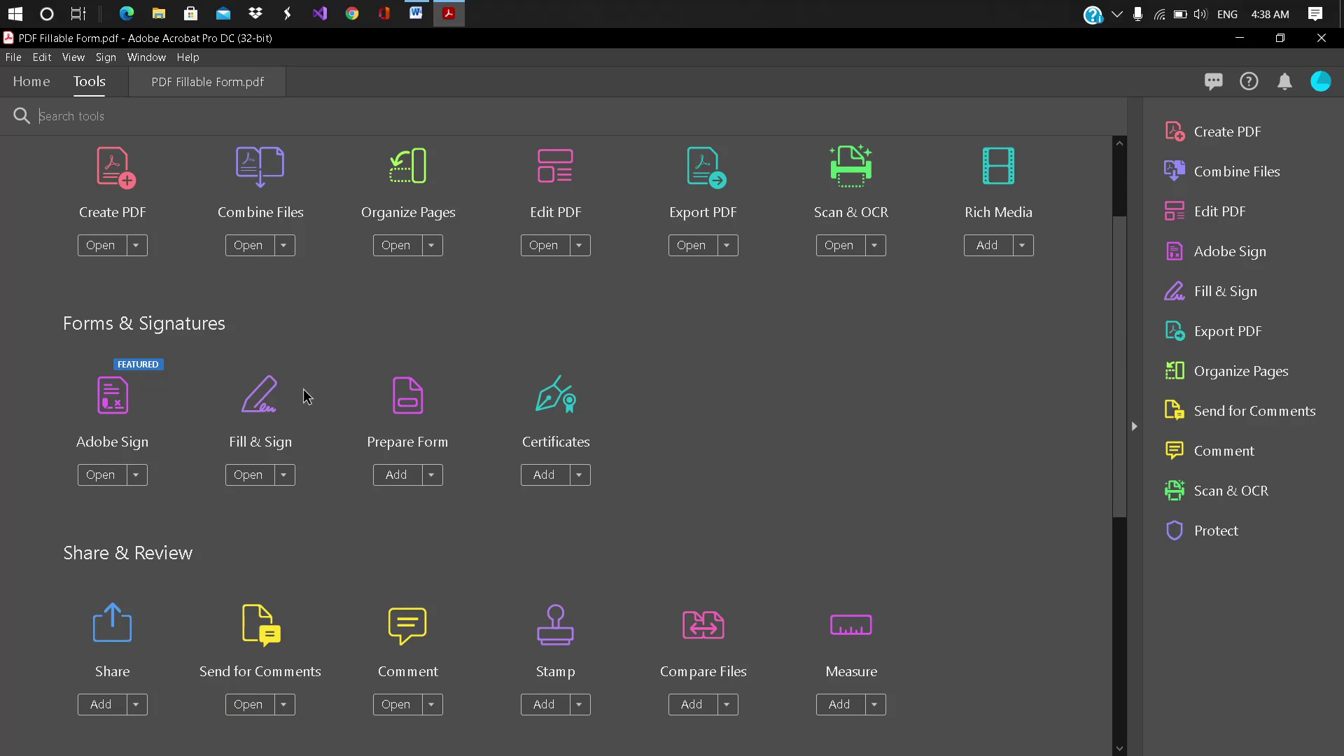
{"action": "scroll", "coordinate": [306, 396], "scroll_direction": "down", "scroll_amount": 3}
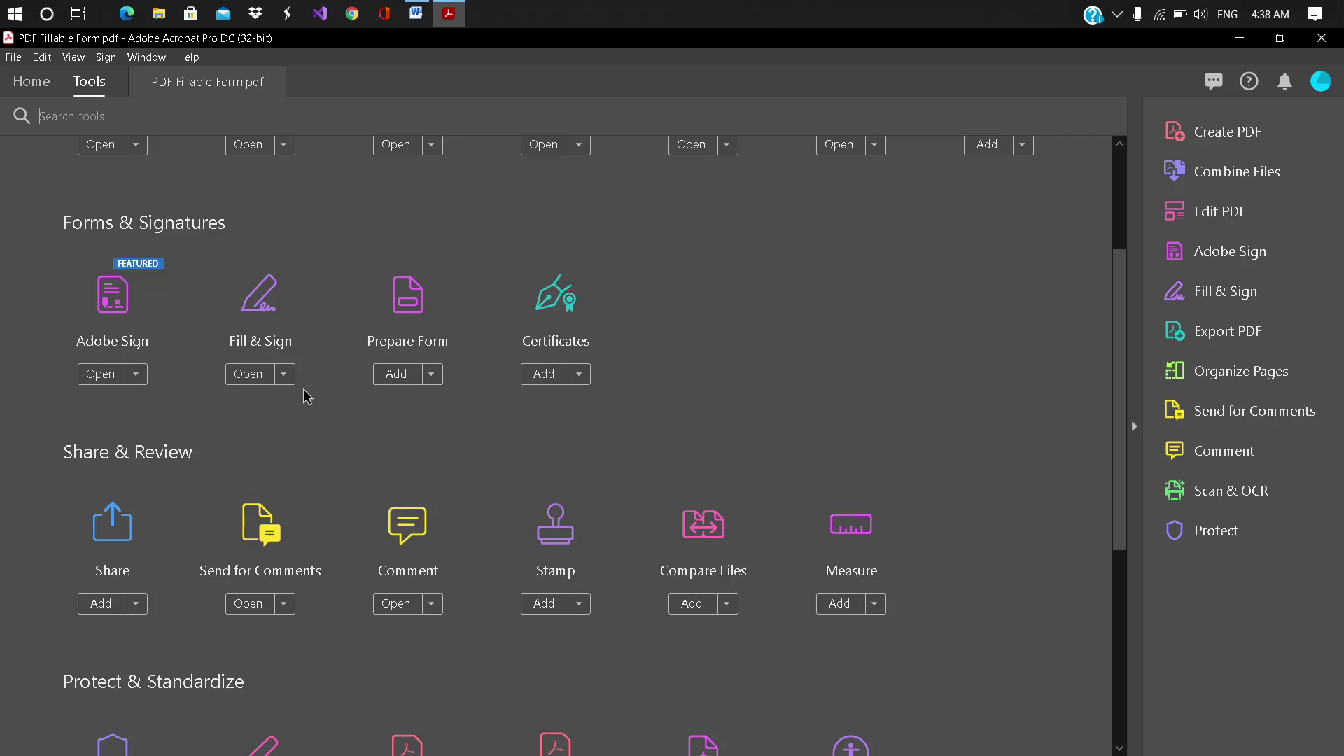
{"action": "scroll", "coordinate": [306, 396], "scroll_direction": "down", "scroll_amount": 2}
{"action": "scroll", "coordinate": [306, 396], "scroll_direction": "down", "scroll_amount": 2}
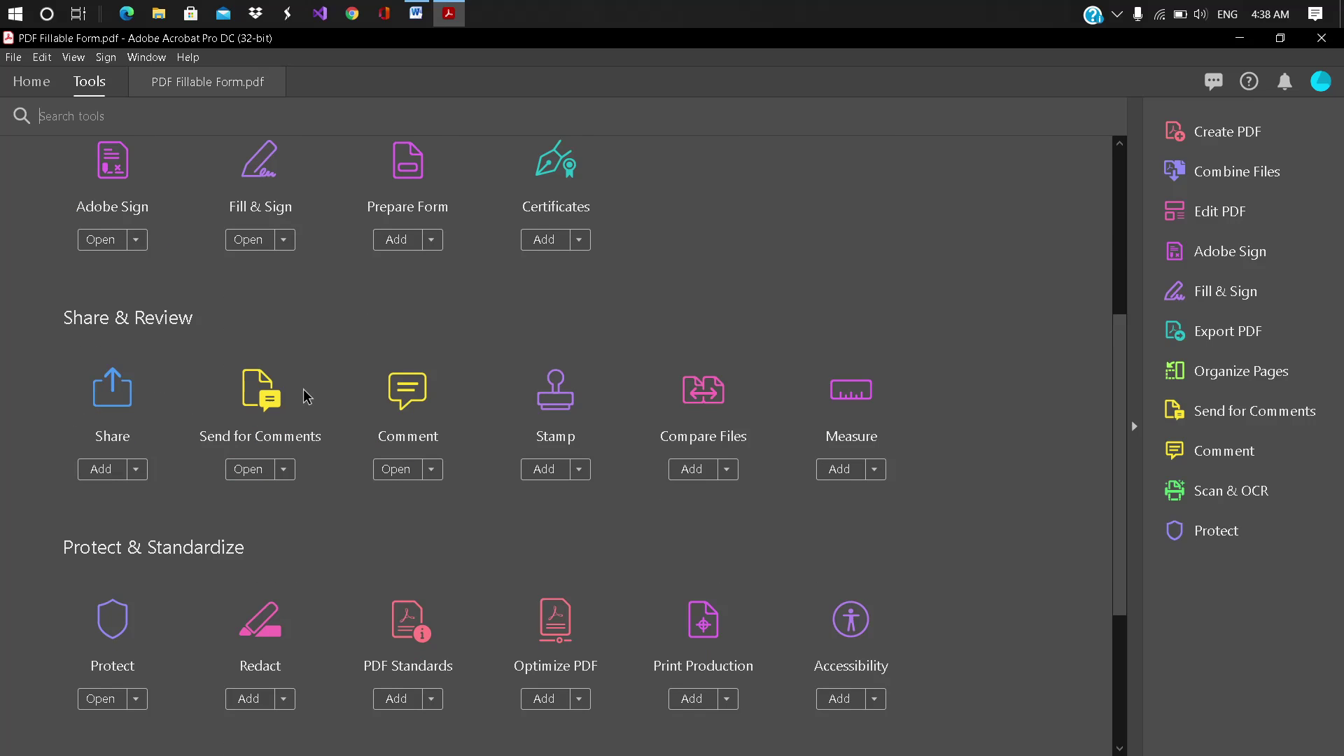
{"action": "scroll", "coordinate": [306, 397], "scroll_direction": "down", "scroll_amount": 2}
{"action": "scroll", "coordinate": [306, 396], "scroll_direction": "down", "scroll_amount": 1}
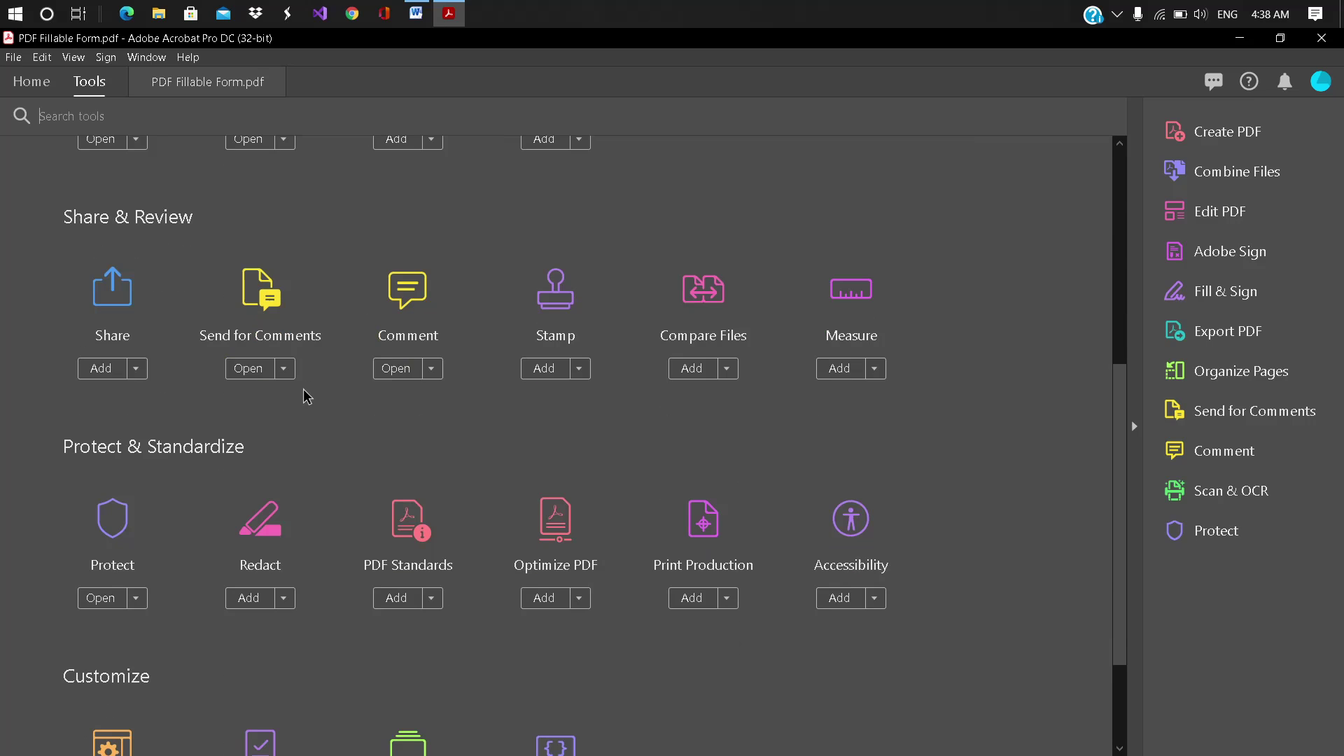
{"action": "scroll", "coordinate": [306, 396], "scroll_direction": "down", "scroll_amount": 1}
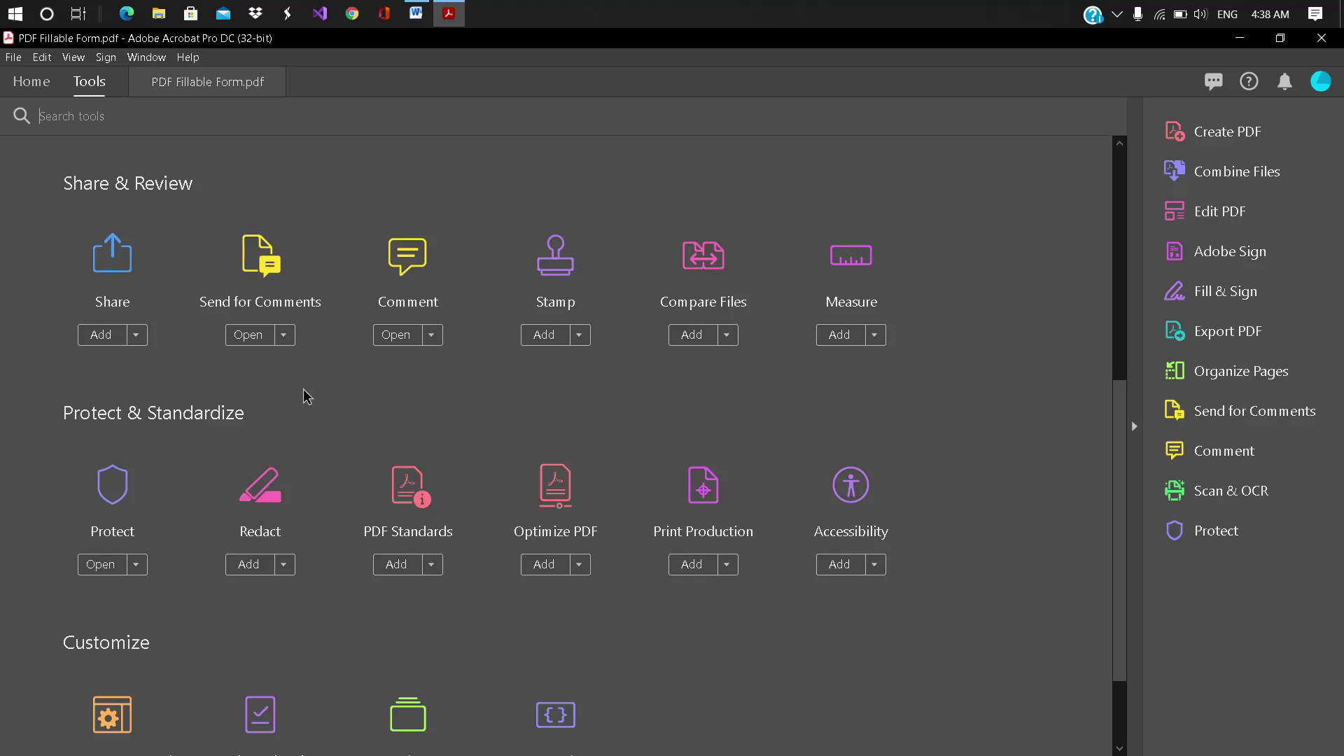
{"action": "scroll", "coordinate": [305, 396], "scroll_direction": "down", "scroll_amount": 4}
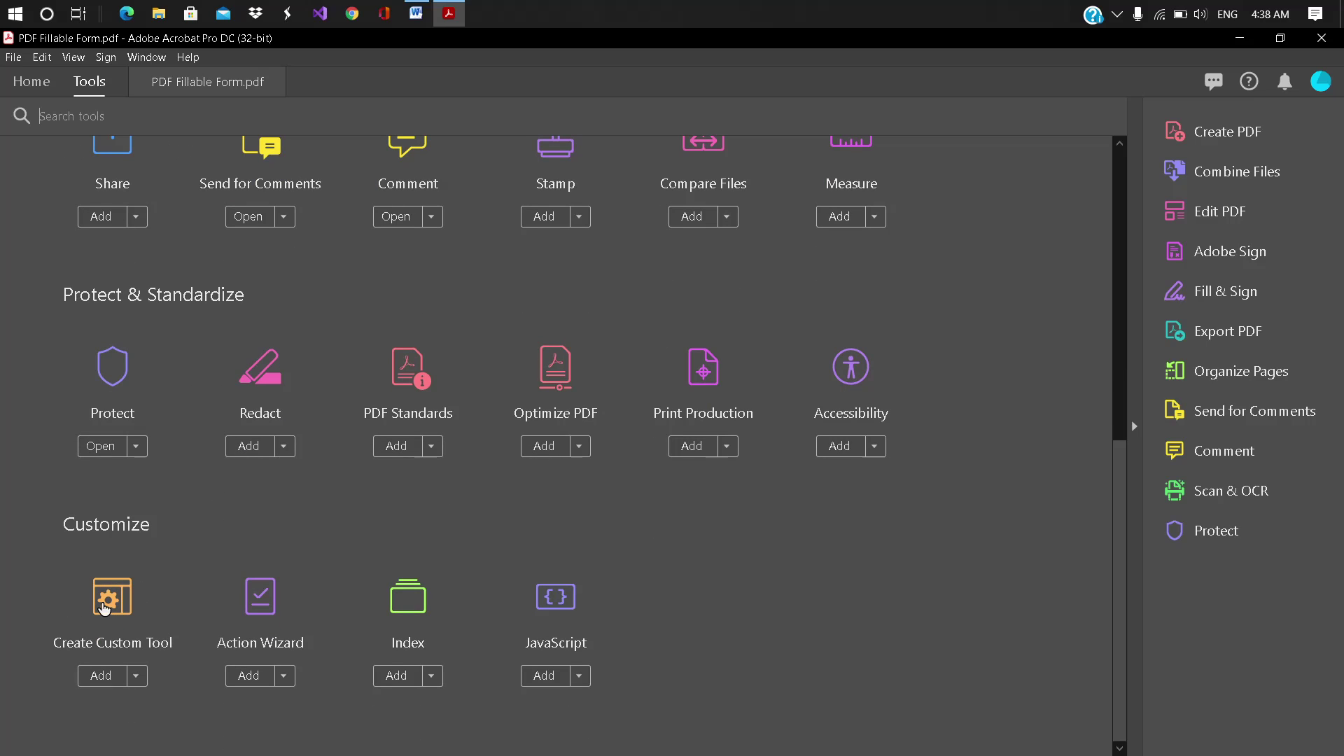
Step: Open Create Custom Tool, cancel it, and scroll back to the top
{"action": "left_click", "coordinate": [104, 609]}
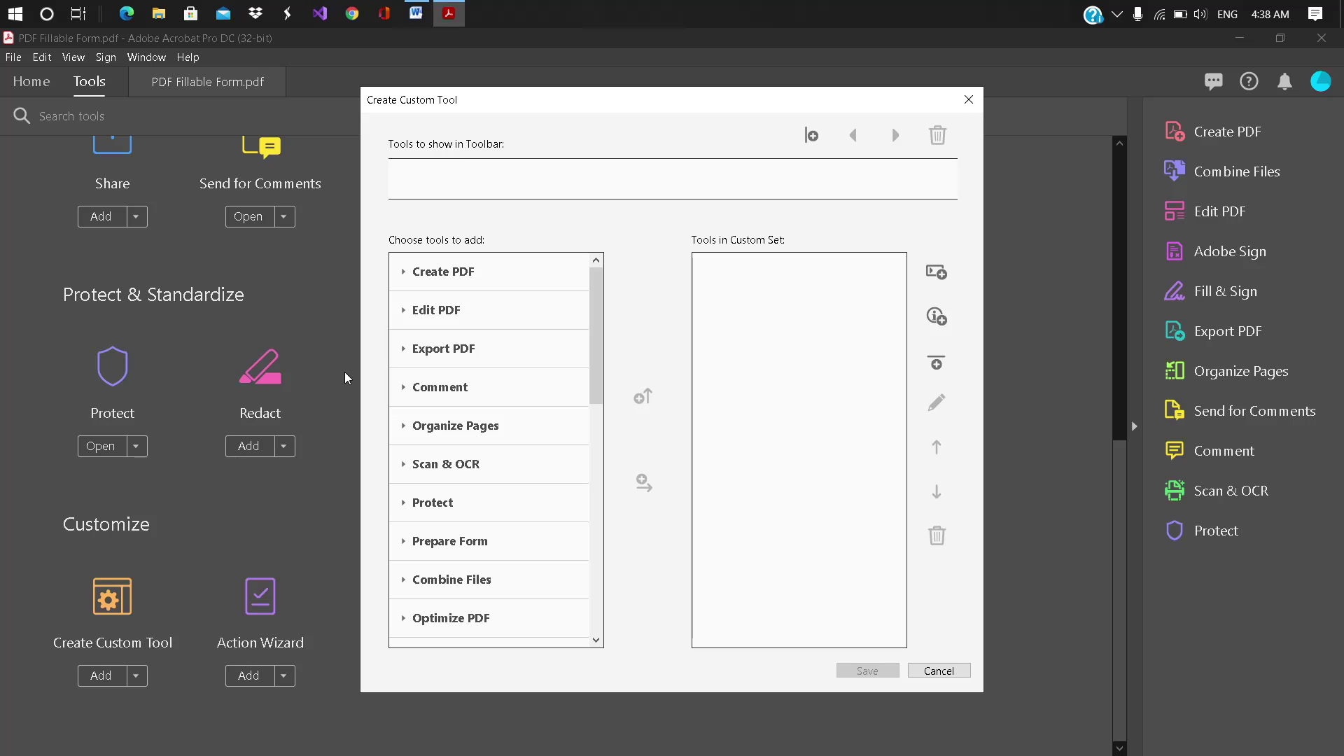
{"action": "key", "text": "Escape"}
{"action": "scroll", "coordinate": [270, 465], "scroll_direction": "up", "scroll_amount": 15}
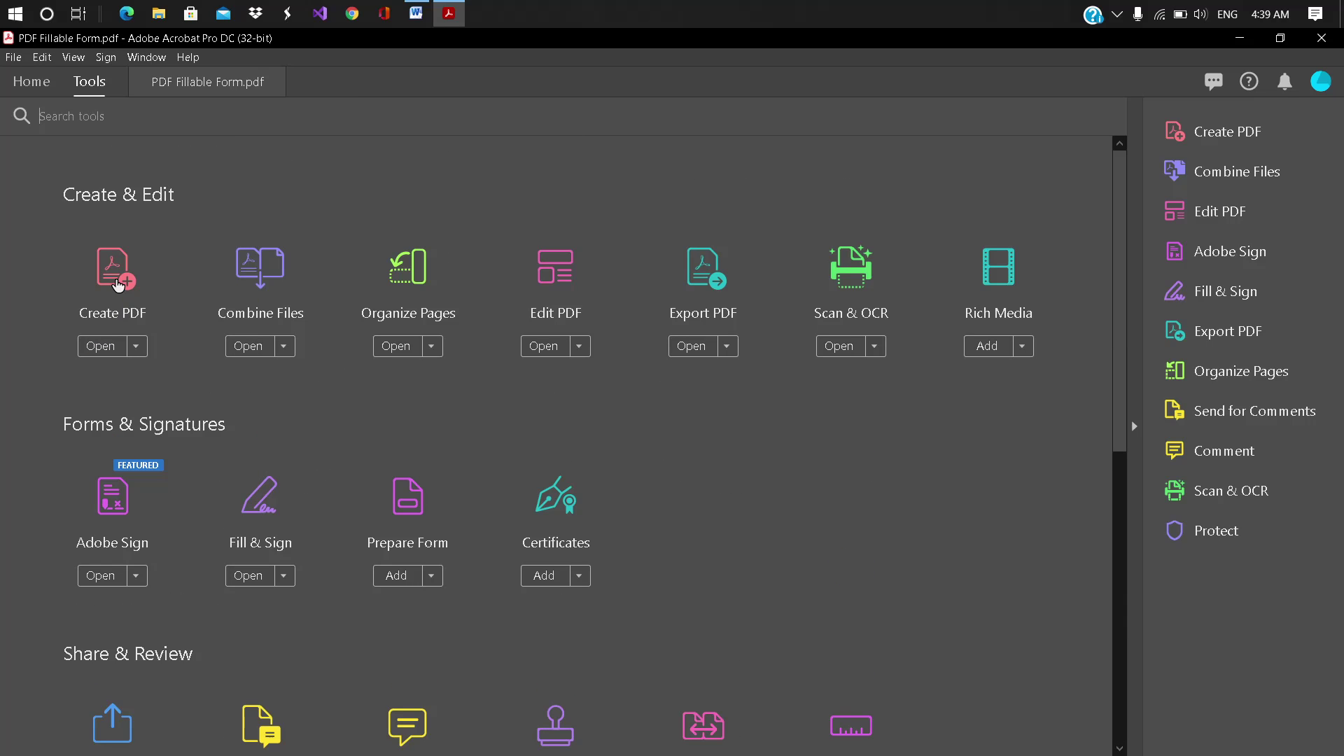
Step: Open the Create PDF tool, dismiss it, and return to the tools list
{"action": "left_click", "coordinate": [117, 283]}
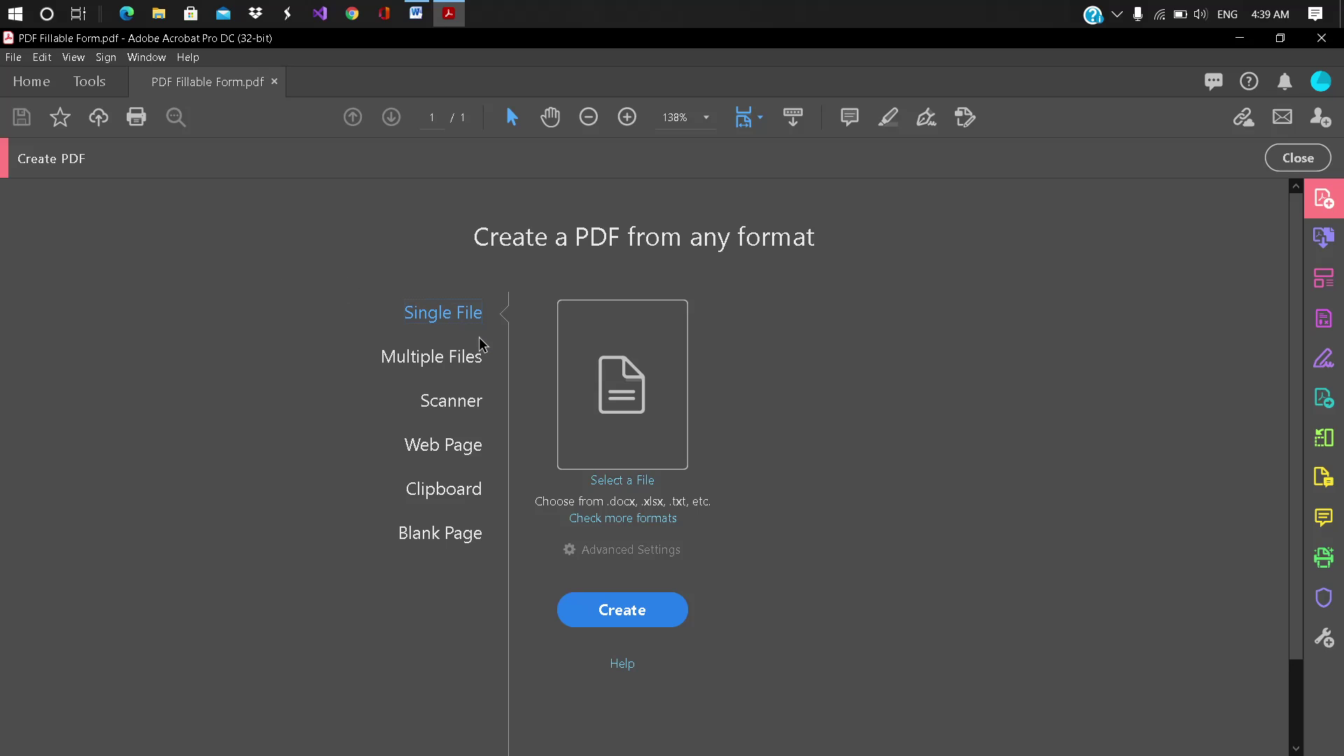
{"action": "key", "text": "Escape"}
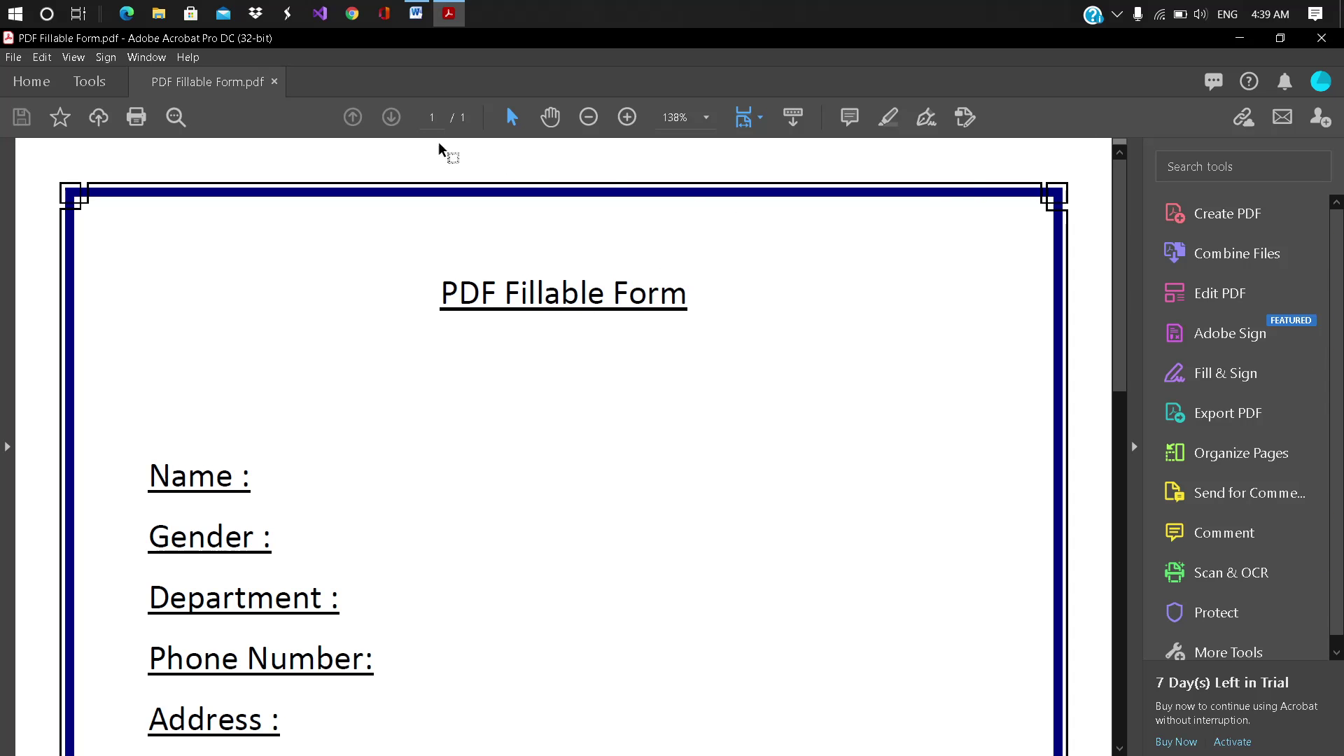
{"action": "left_click", "coordinate": [101, 89]}
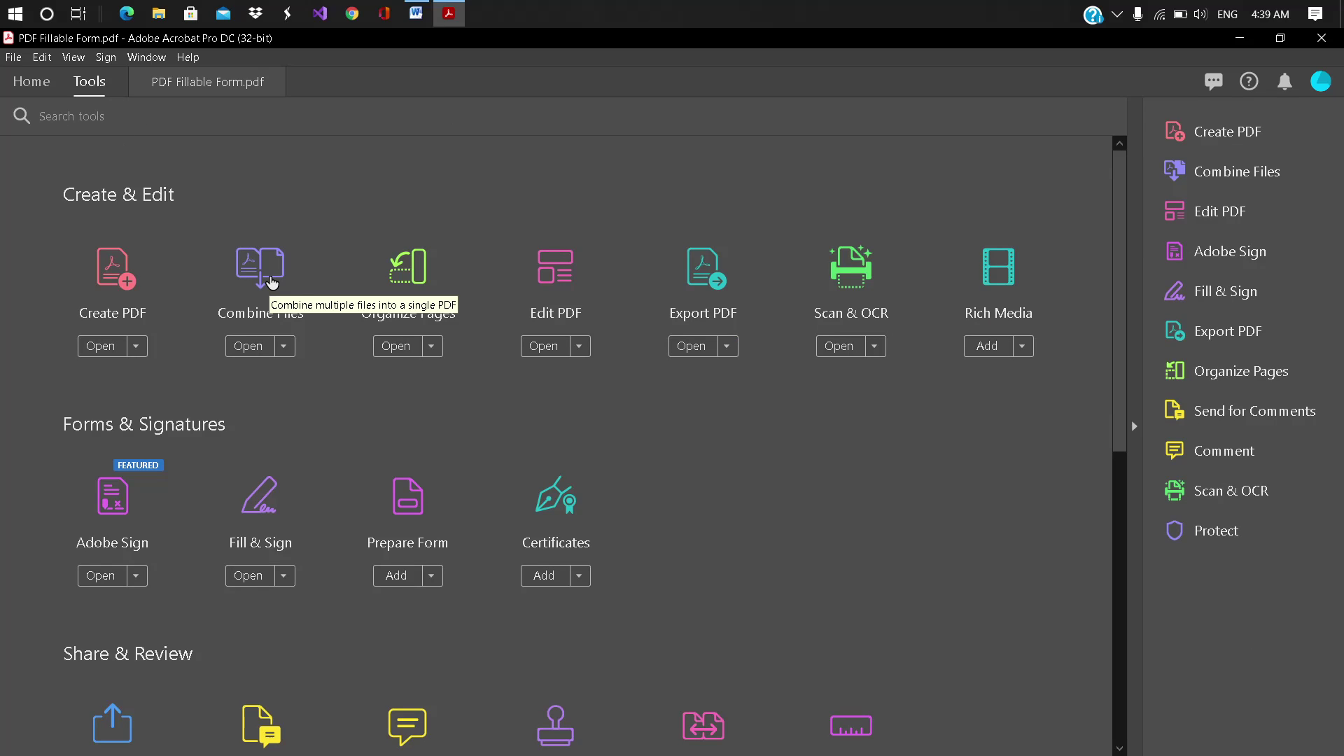
Step: Add PDF Fillable Form.pdf in Combine Files, then close the document and quit Acrobat
{"action": "left_click", "coordinate": [272, 282]}
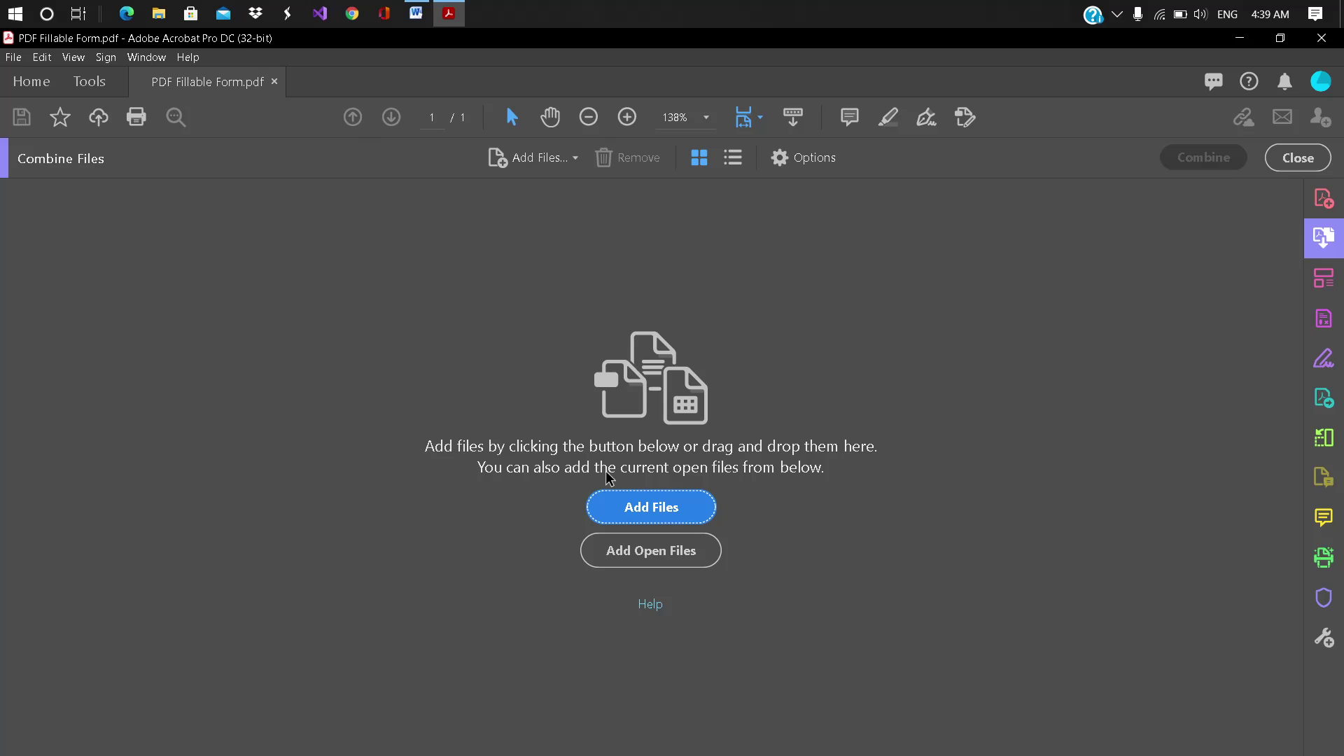
{"action": "left_click", "coordinate": [658, 565]}
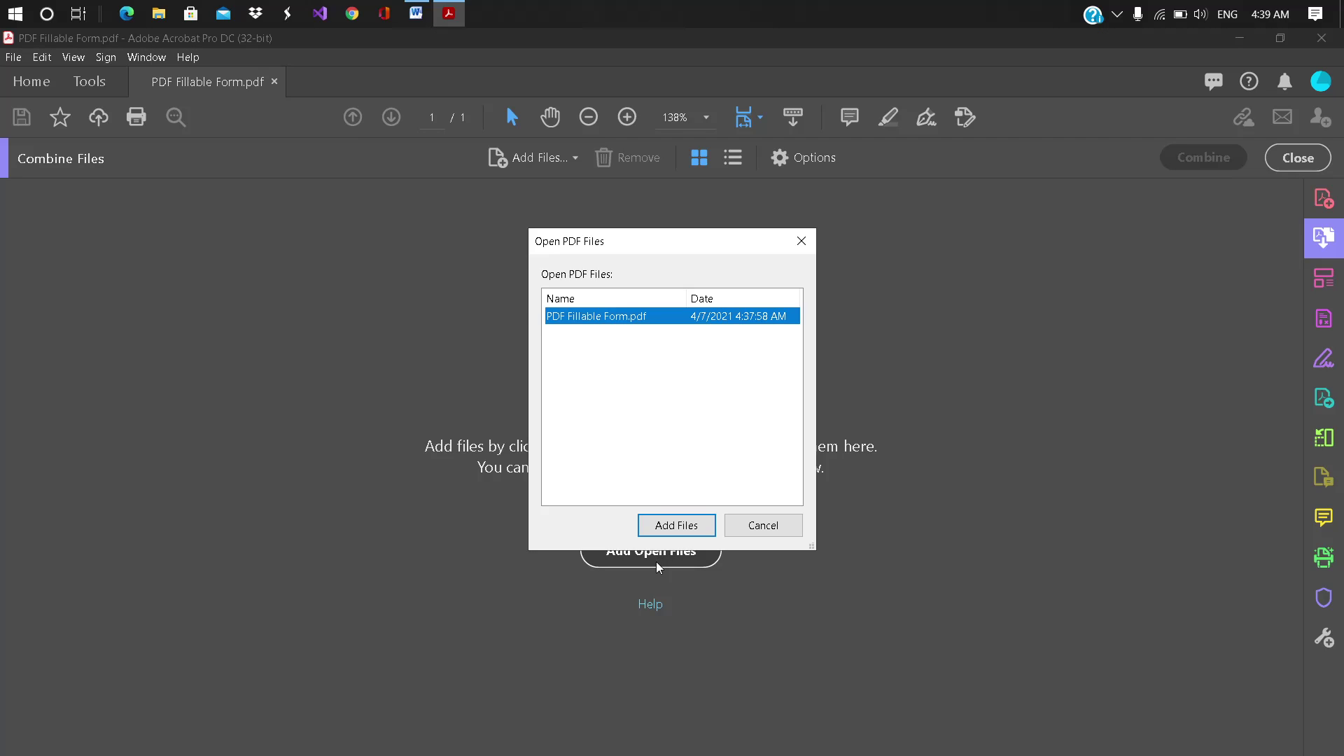
{"action": "left_click", "coordinate": [673, 526]}
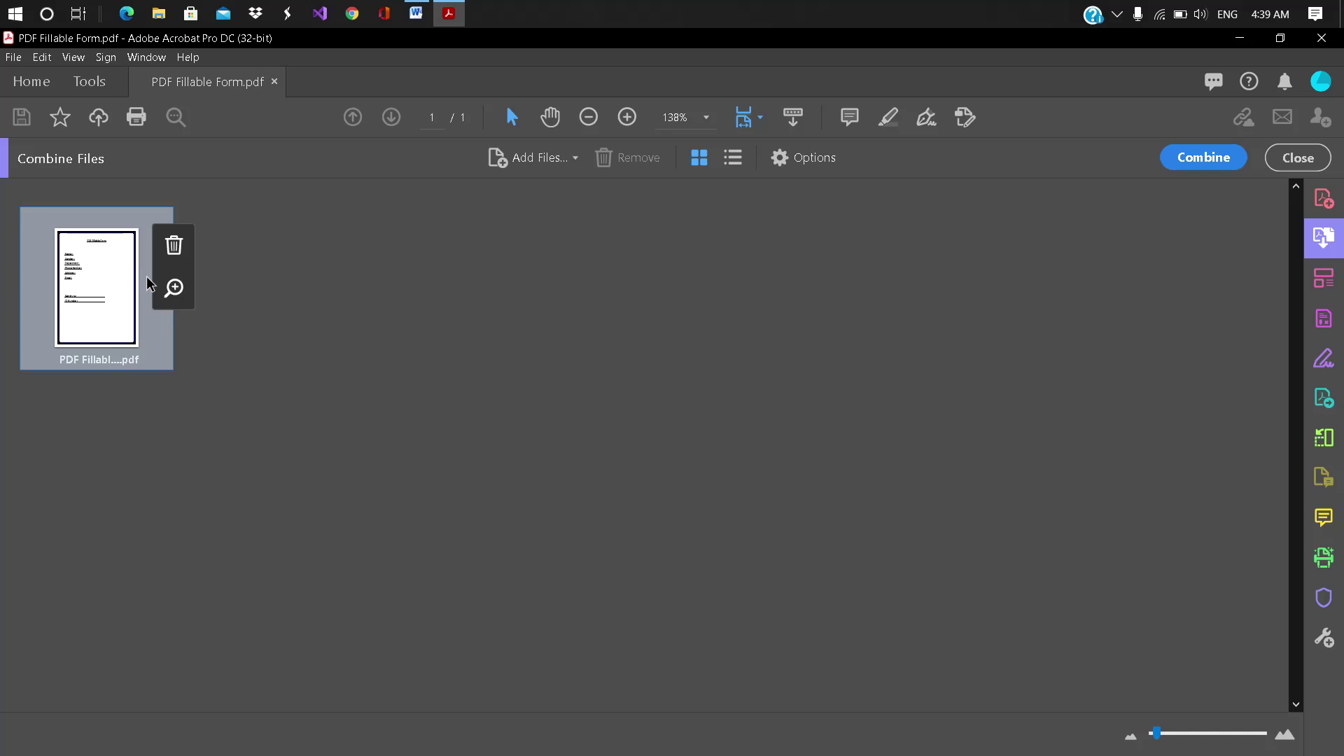
{"action": "left_click", "coordinate": [104, 292]}
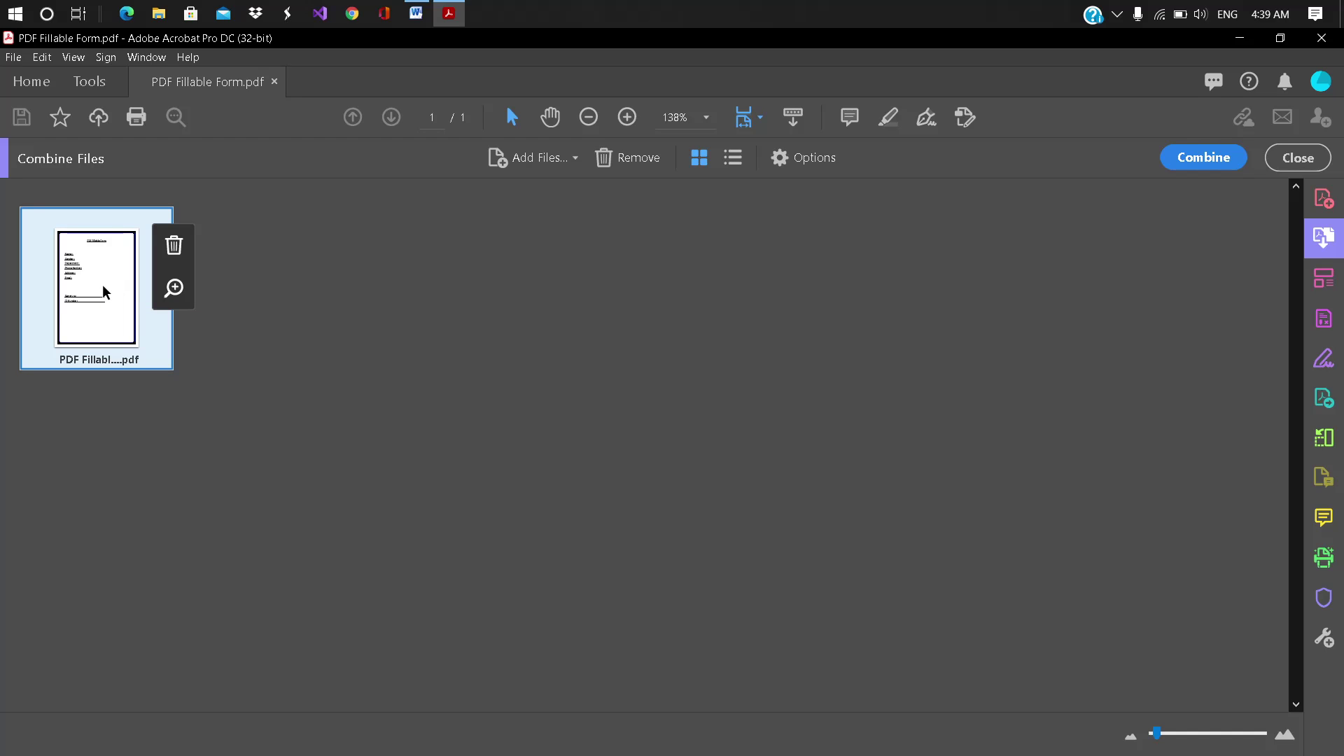
{"action": "left_click", "coordinate": [274, 81]}
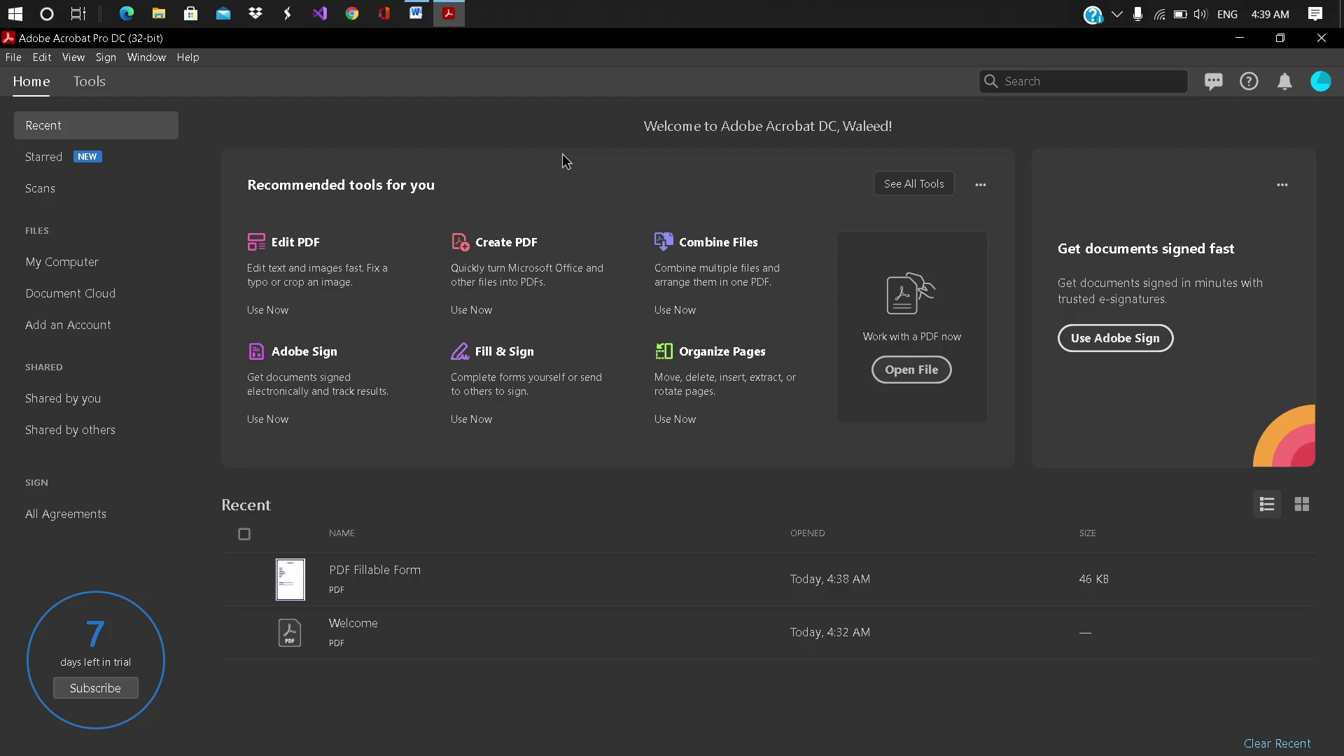
{"action": "left_click", "coordinate": [1321, 37]}
Step: Search 'pdf escape' in Chrome, open the PDFescape website, and minimize the browser
{"action": "left_click", "coordinate": [350, 21]}
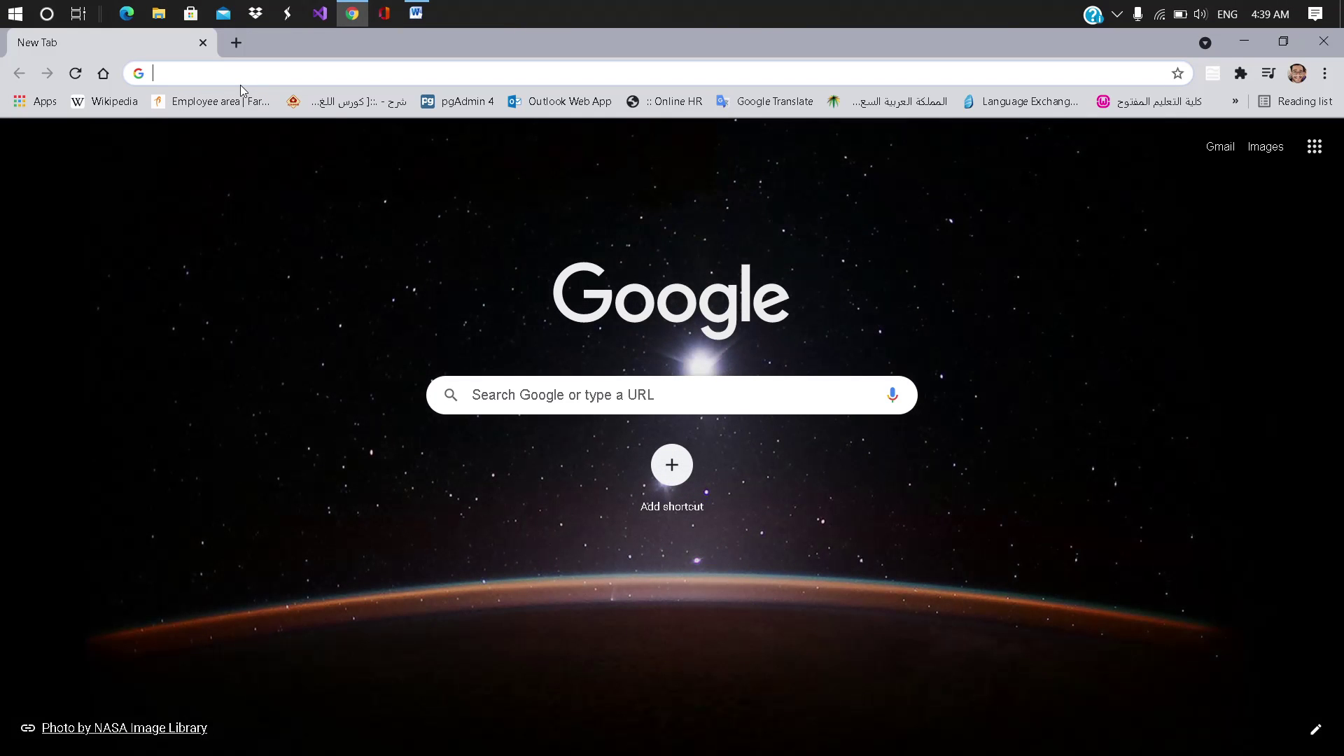
{"action": "type", "text": "pdf e"}
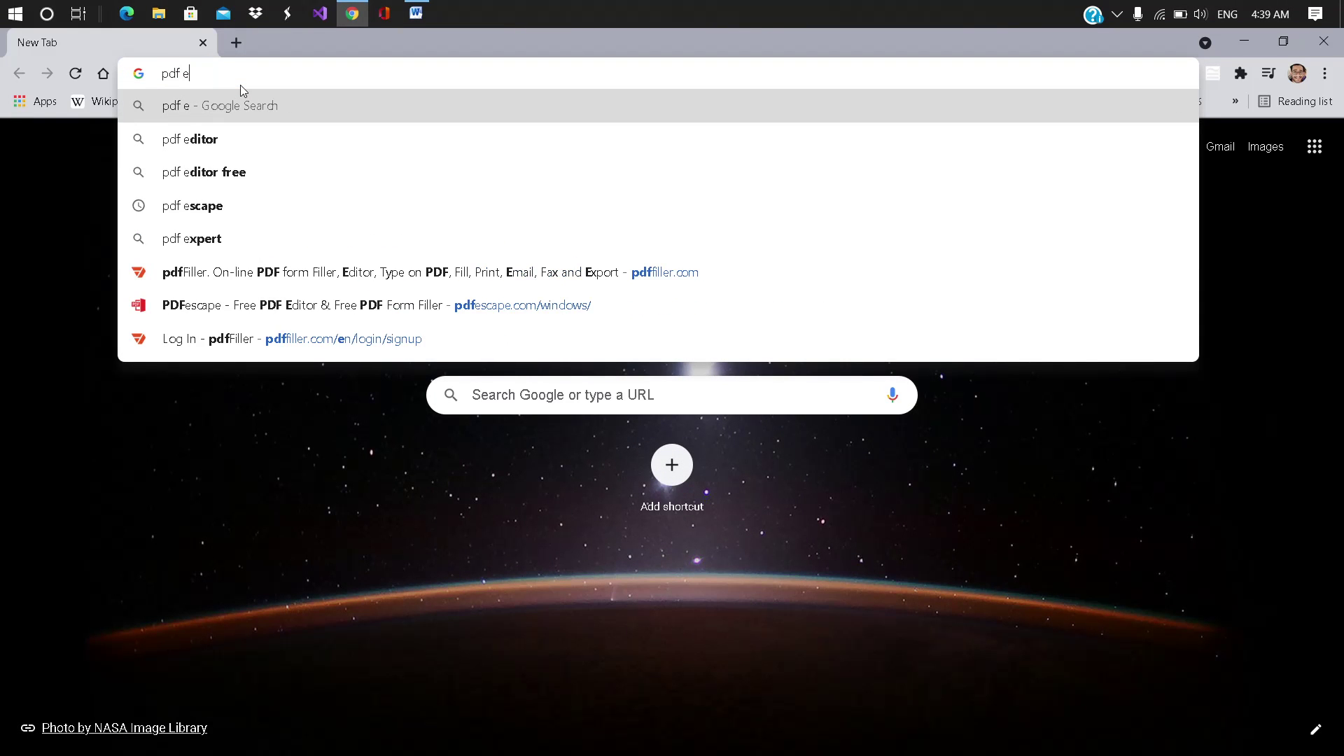
{"action": "type", "text": "x"}
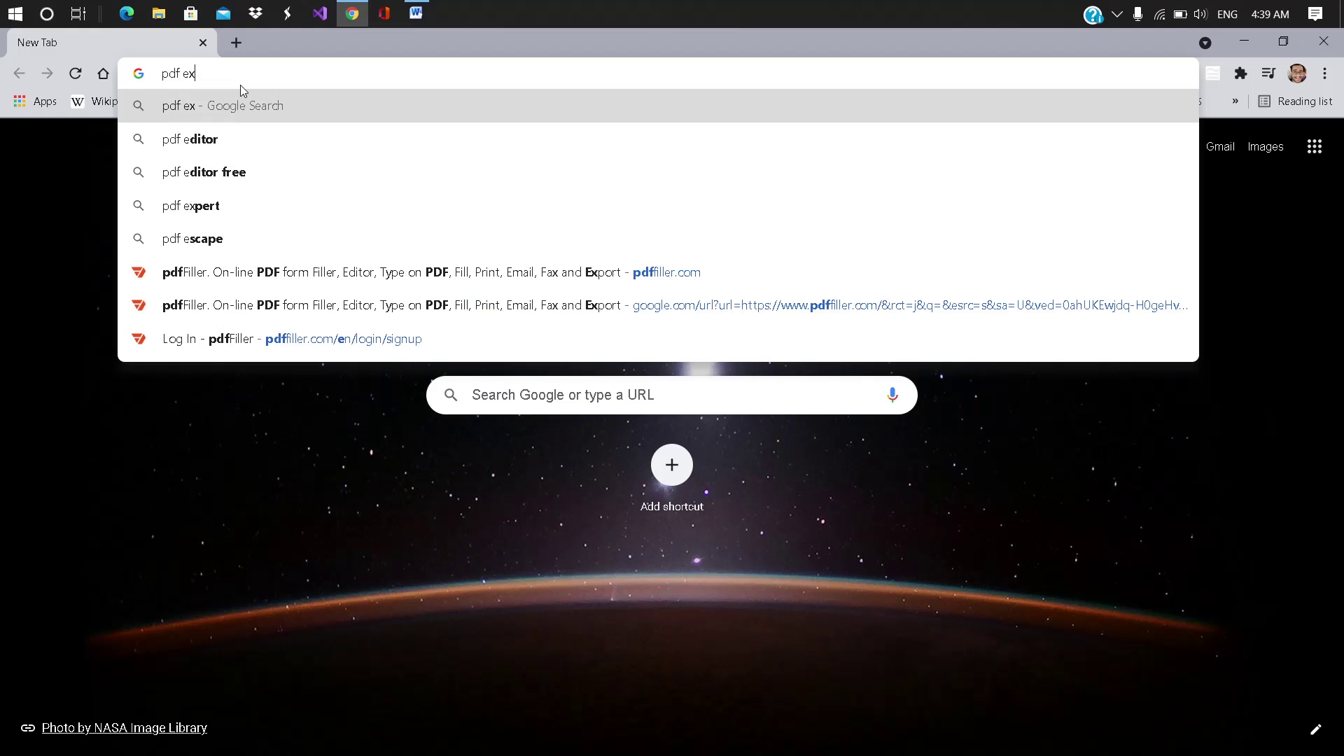
{"action": "key", "text": "BackSpace"}
{"action": "type", "text": "sca"}
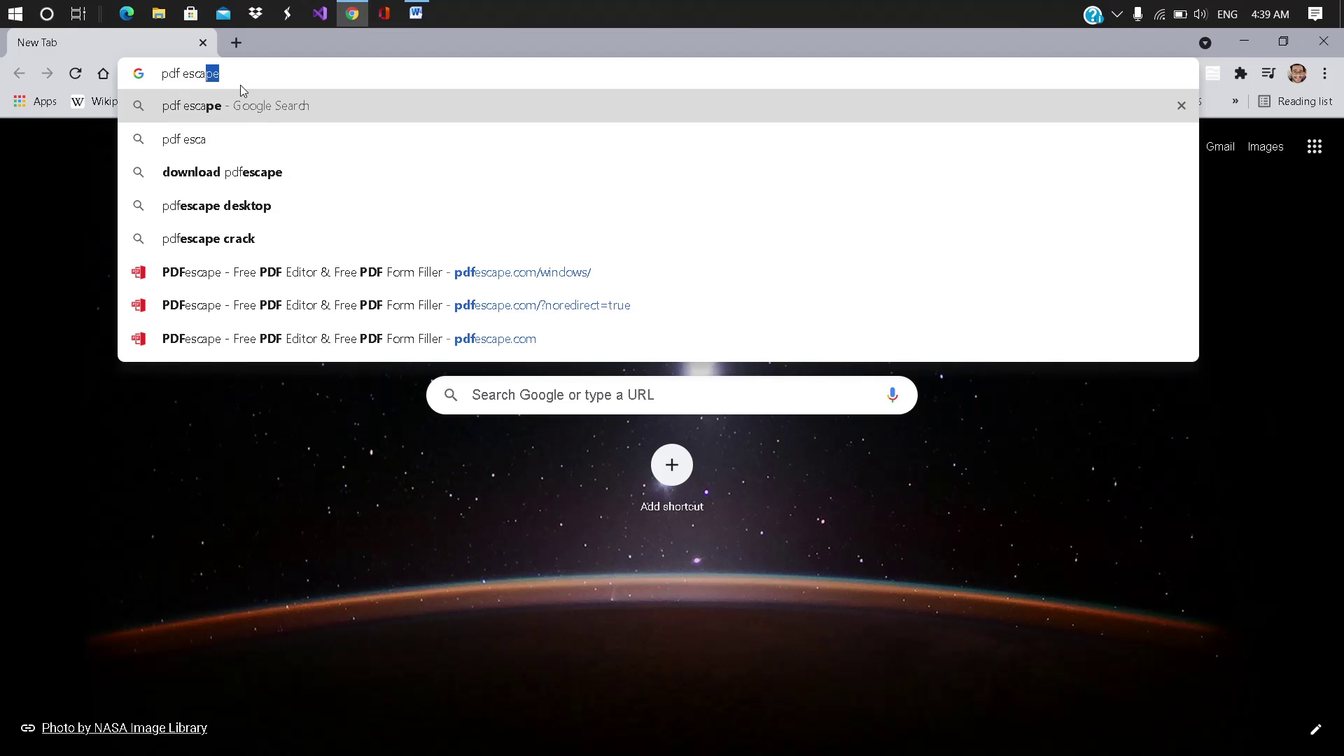
{"action": "key", "text": "BackSpace"}
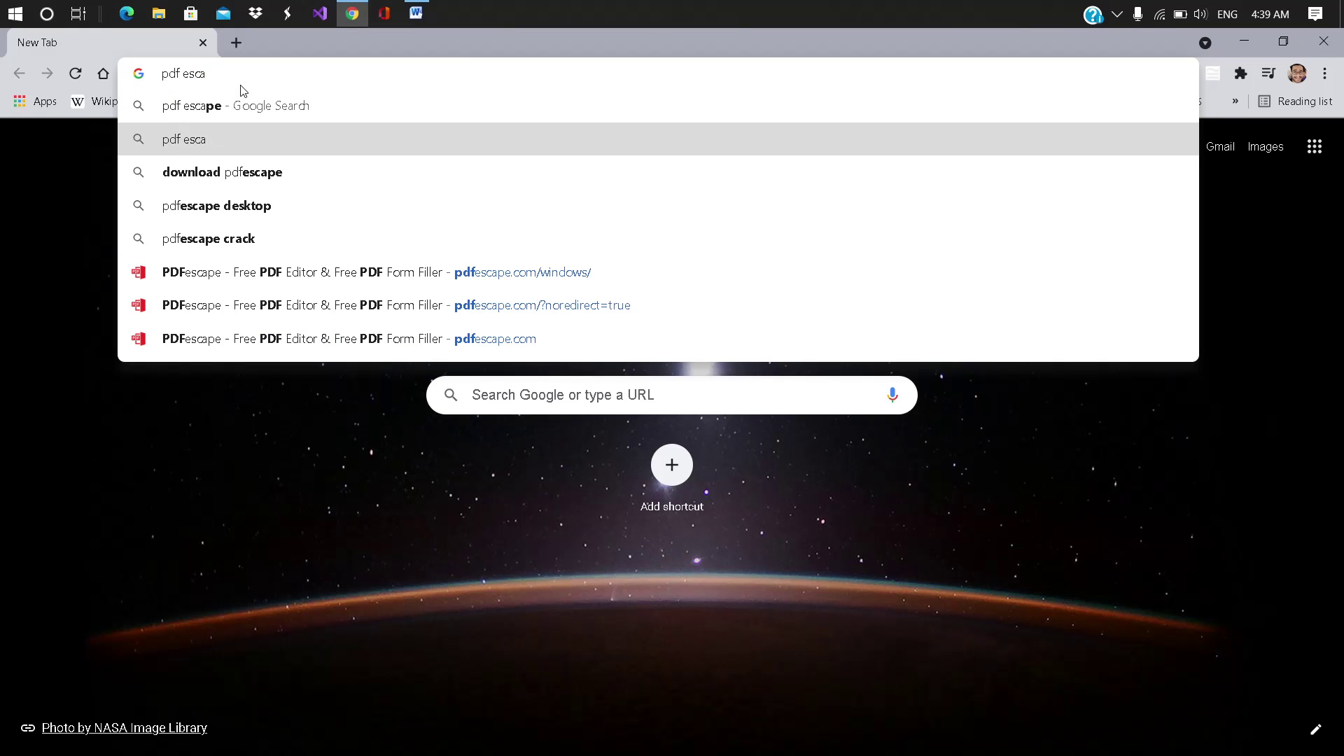
{"action": "key", "text": "Up"}
{"action": "key", "text": "Return"}
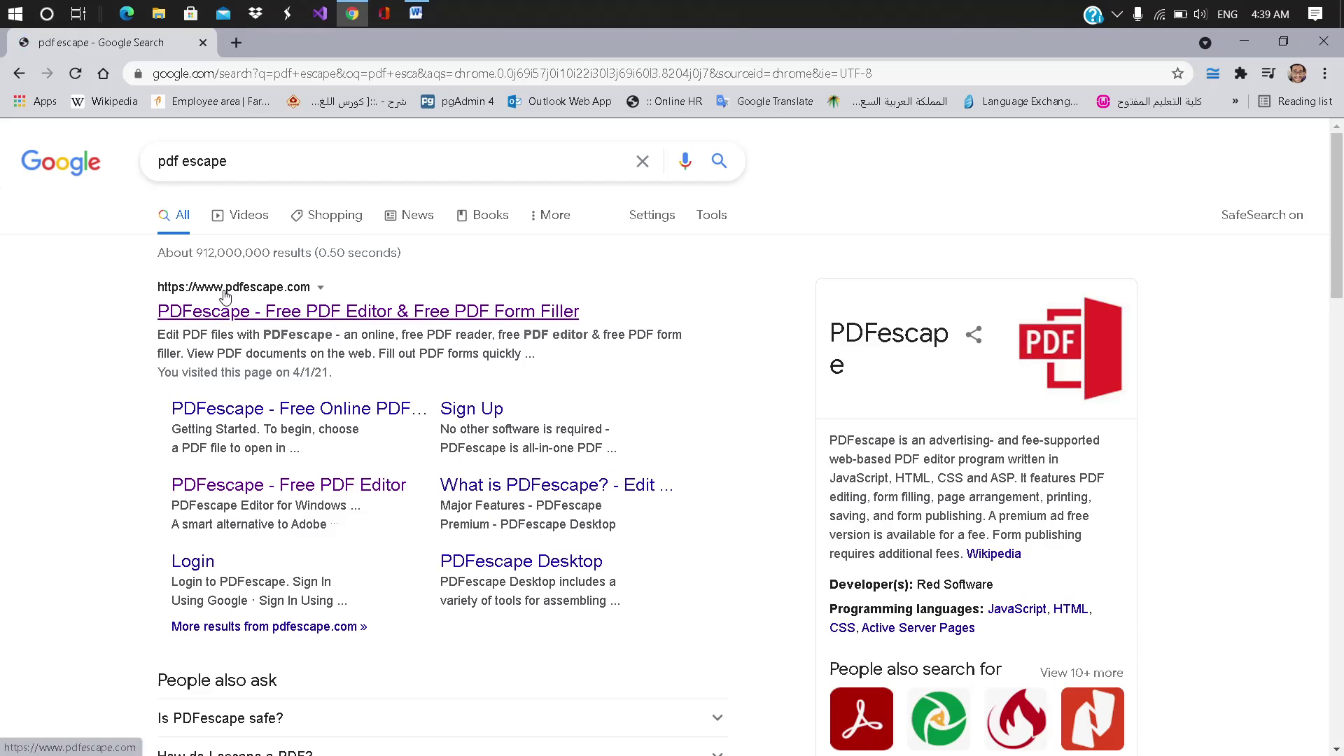
{"action": "left_click", "coordinate": [235, 312]}
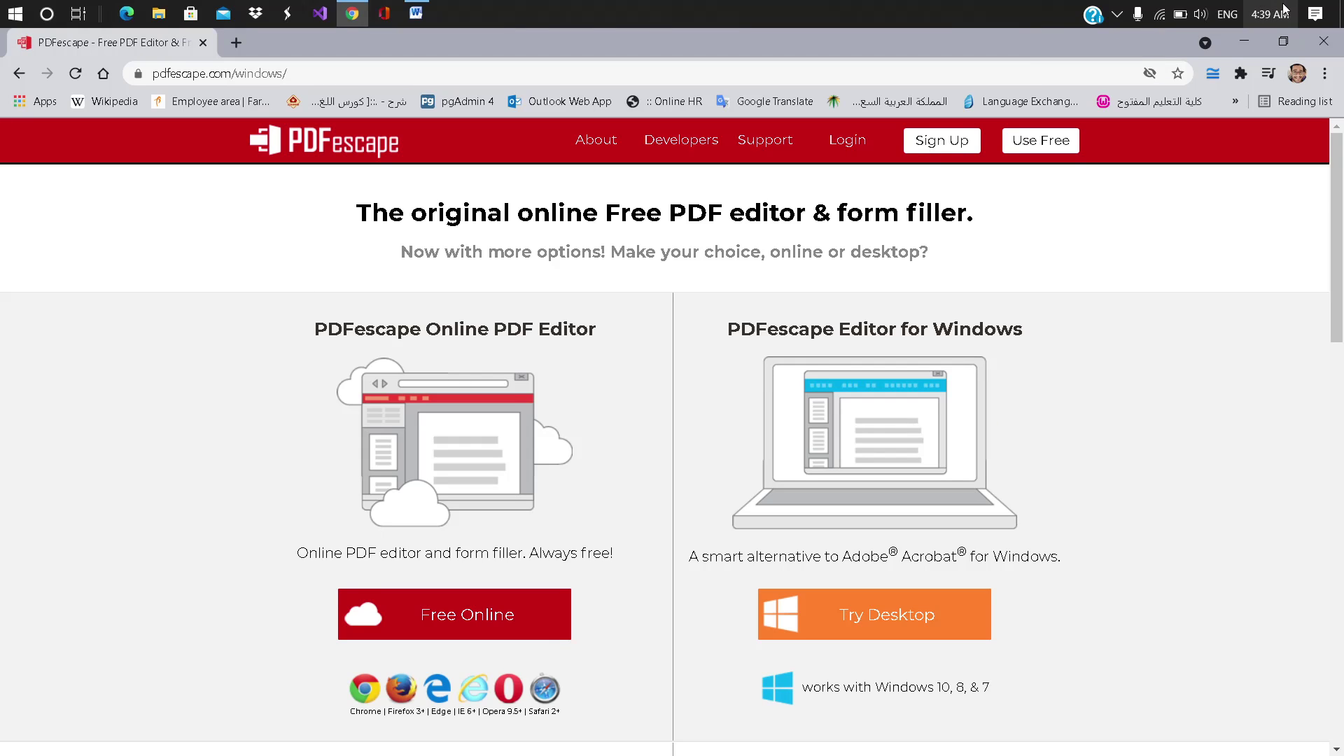
{"action": "left_click", "coordinate": [1243, 42]}
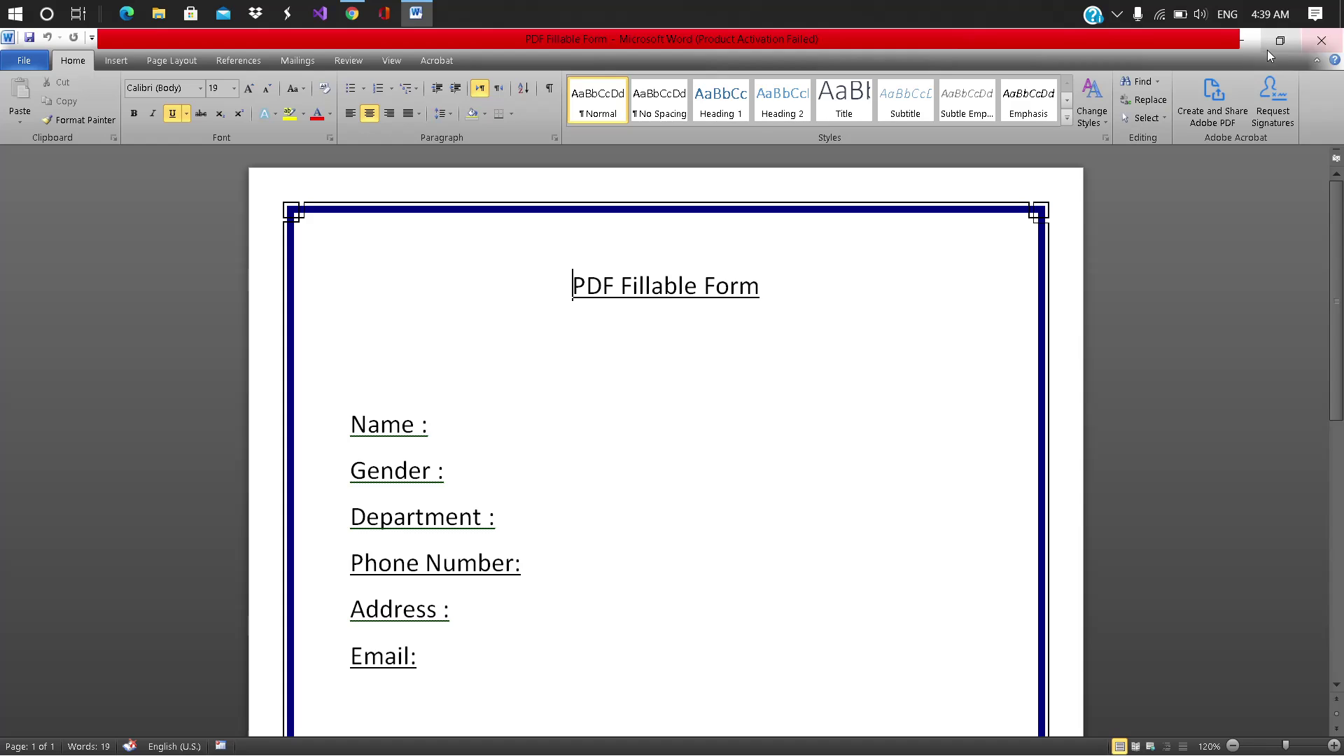
Step: Move the PDF Fillable Form icon to the desktop centre and restore the PDFescape page
{"action": "left_click", "coordinate": [1238, 42]}
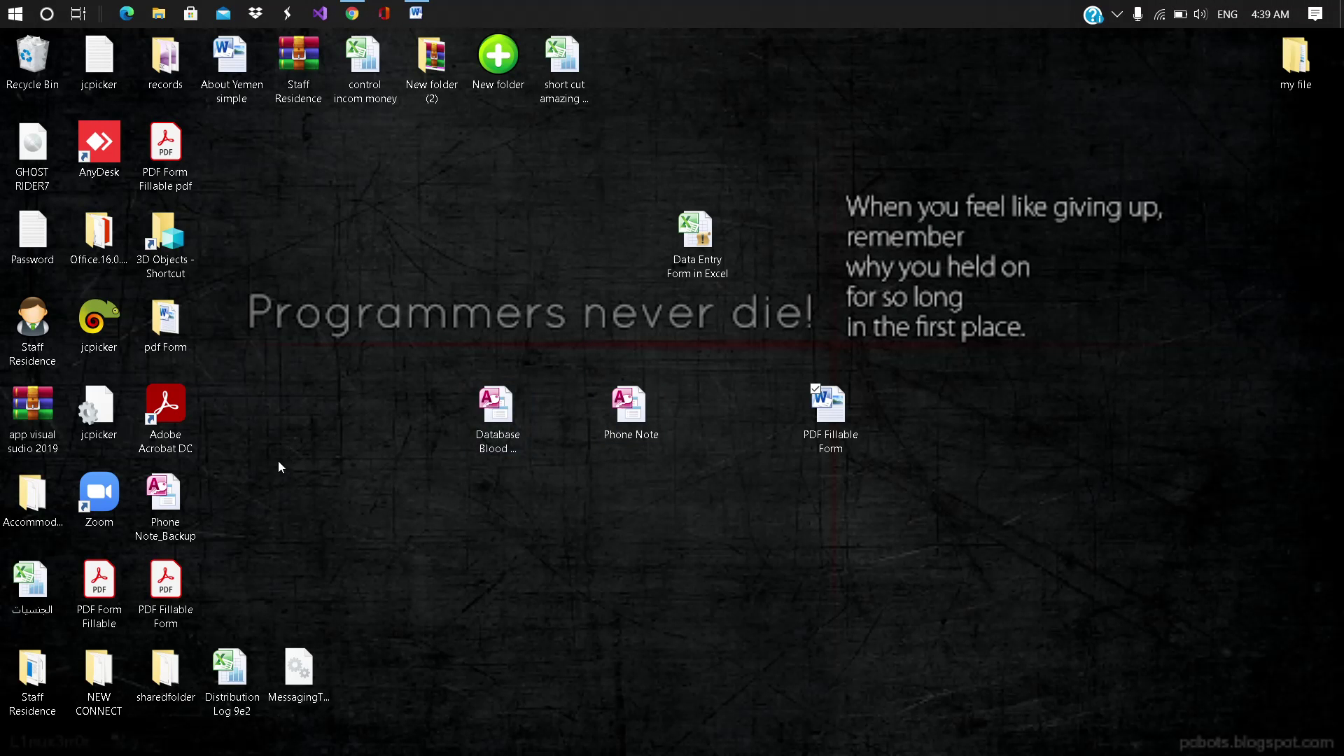
{"action": "left_click_drag", "start_coordinate": [180, 574], "coordinate": [535, 294]}
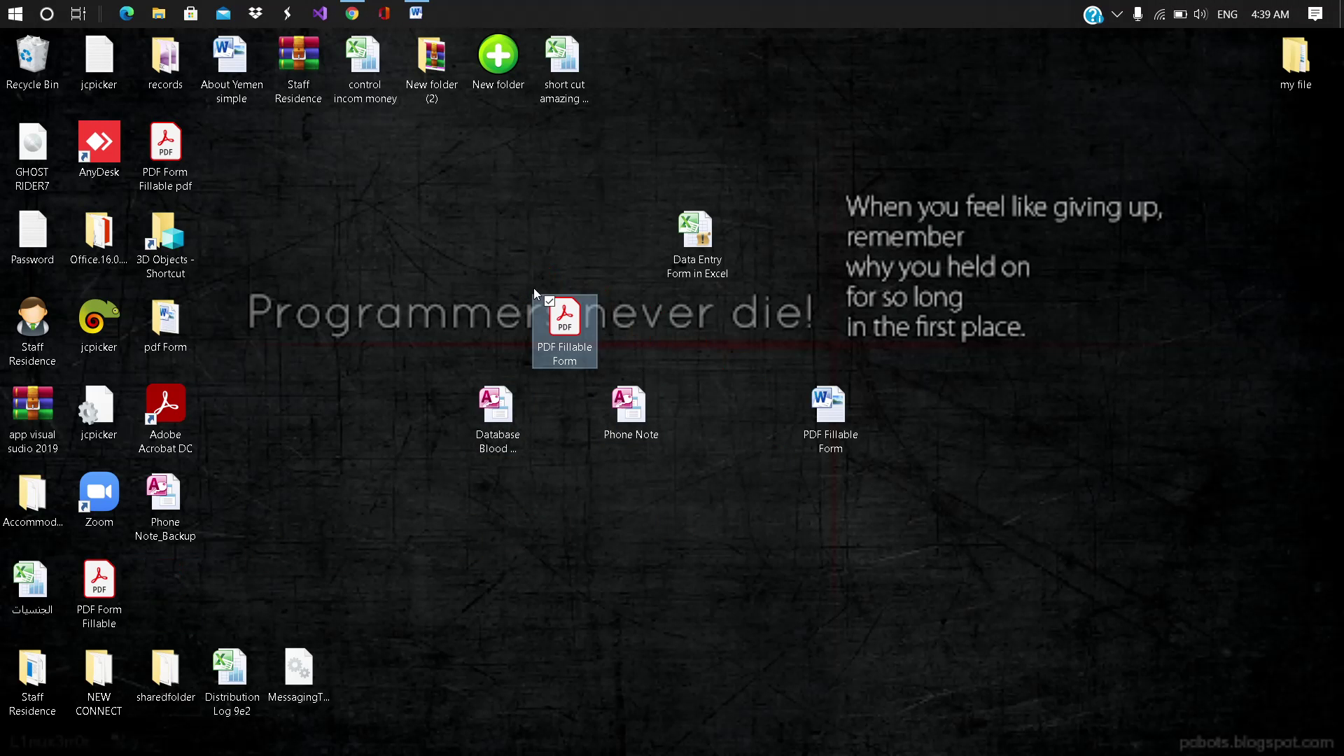
{"action": "left_click", "coordinate": [352, 13]}
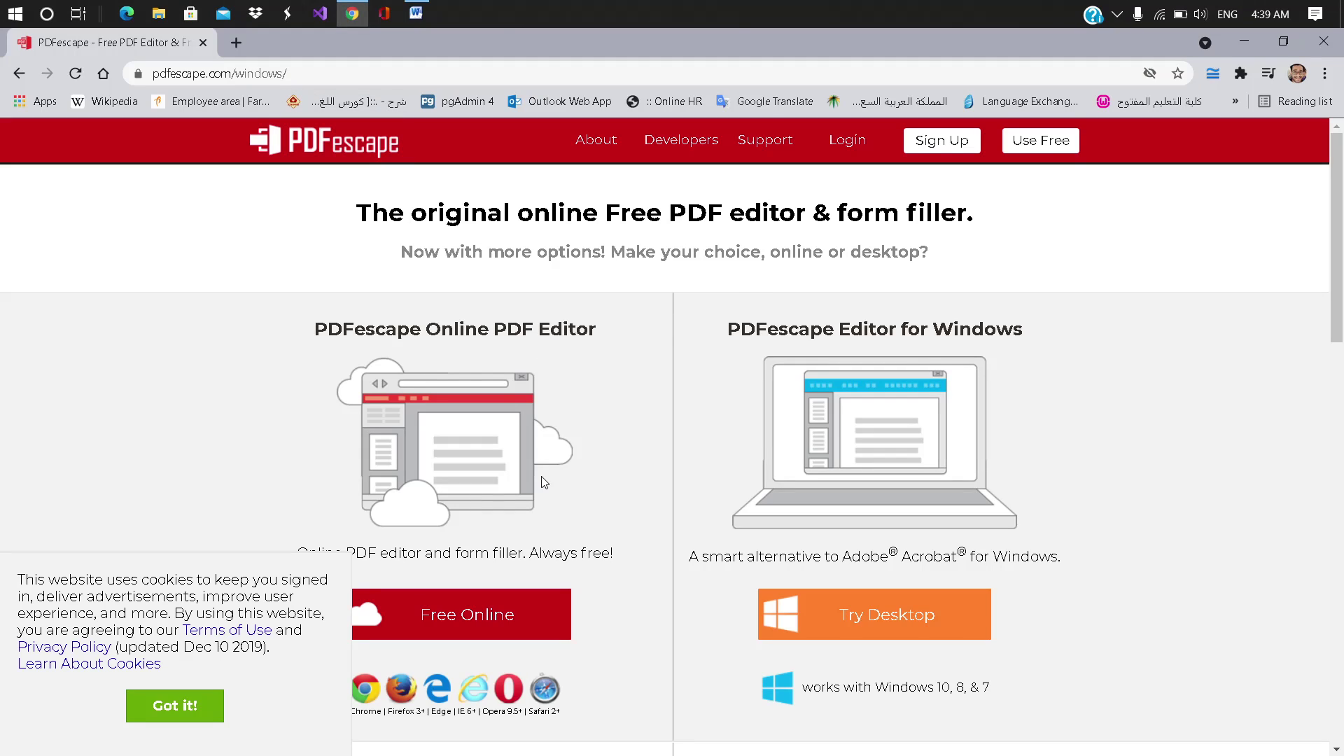
{"action": "scroll", "coordinate": [543, 479], "scroll_direction": "down", "scroll_amount": 1}
Step: Start uploading a PDF in PDFescape's free online editor, browsing to the Desktop folder
{"action": "left_click", "coordinate": [482, 564]}
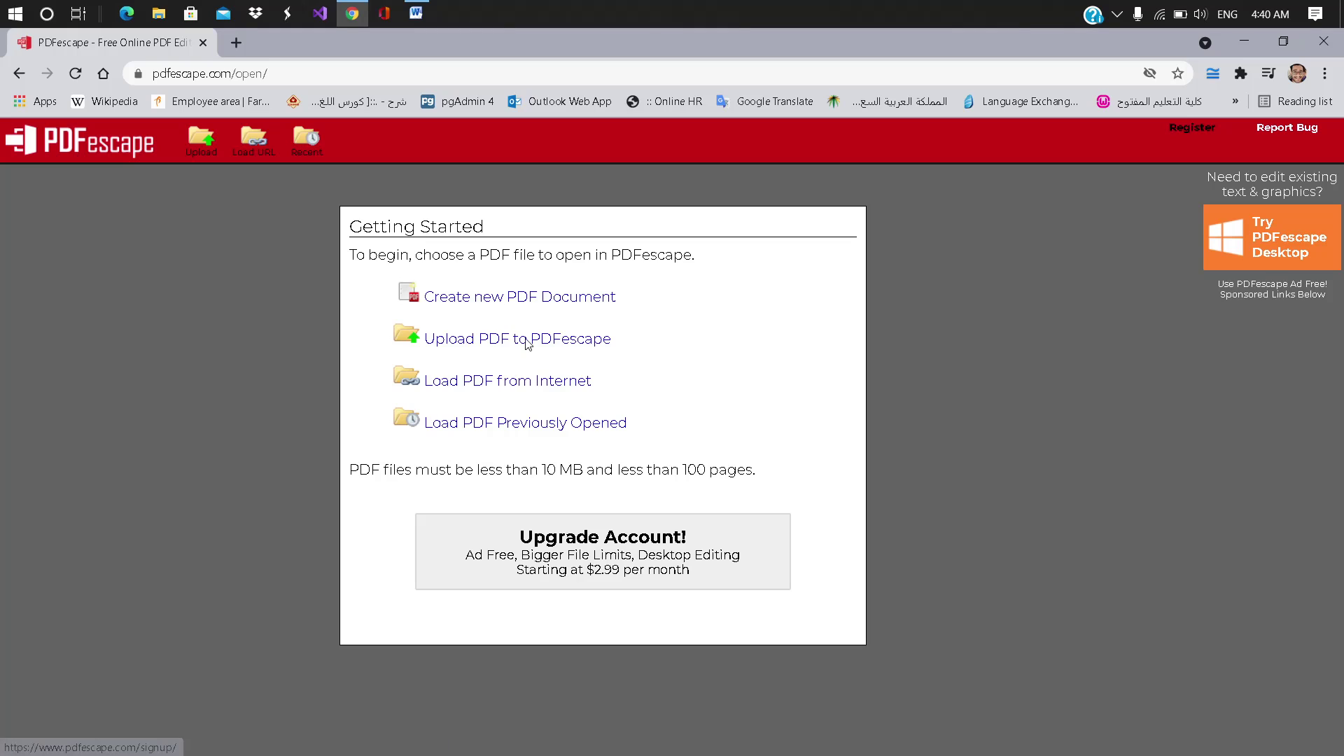
{"action": "left_click", "coordinate": [488, 338]}
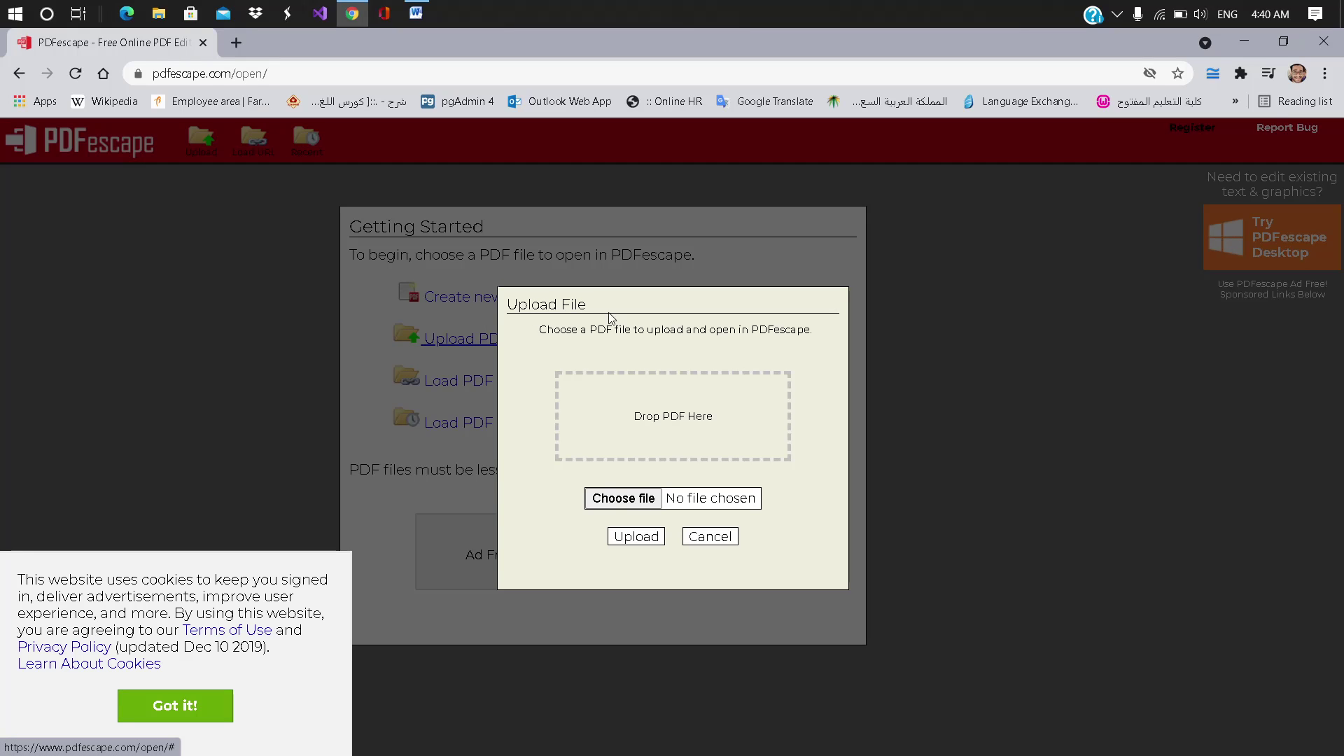
{"action": "left_click", "coordinate": [637, 497]}
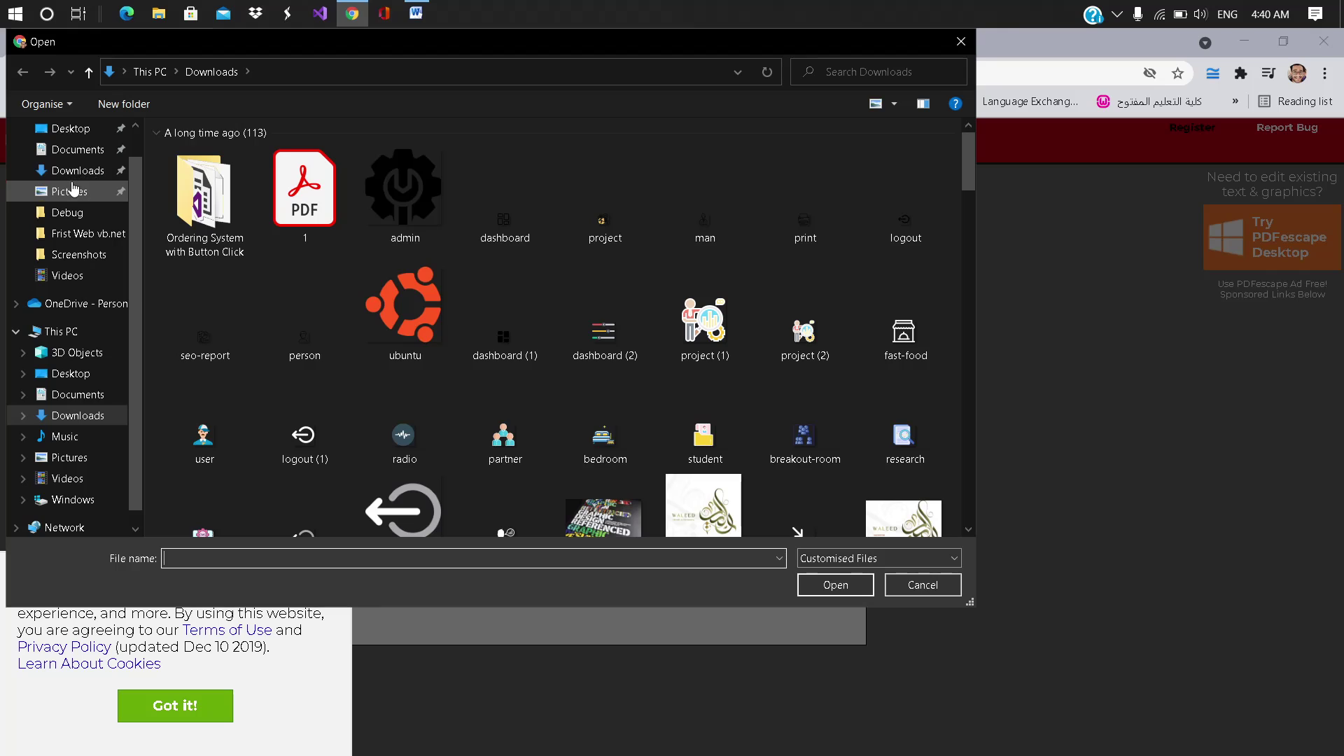
{"action": "left_click", "coordinate": [67, 129]}
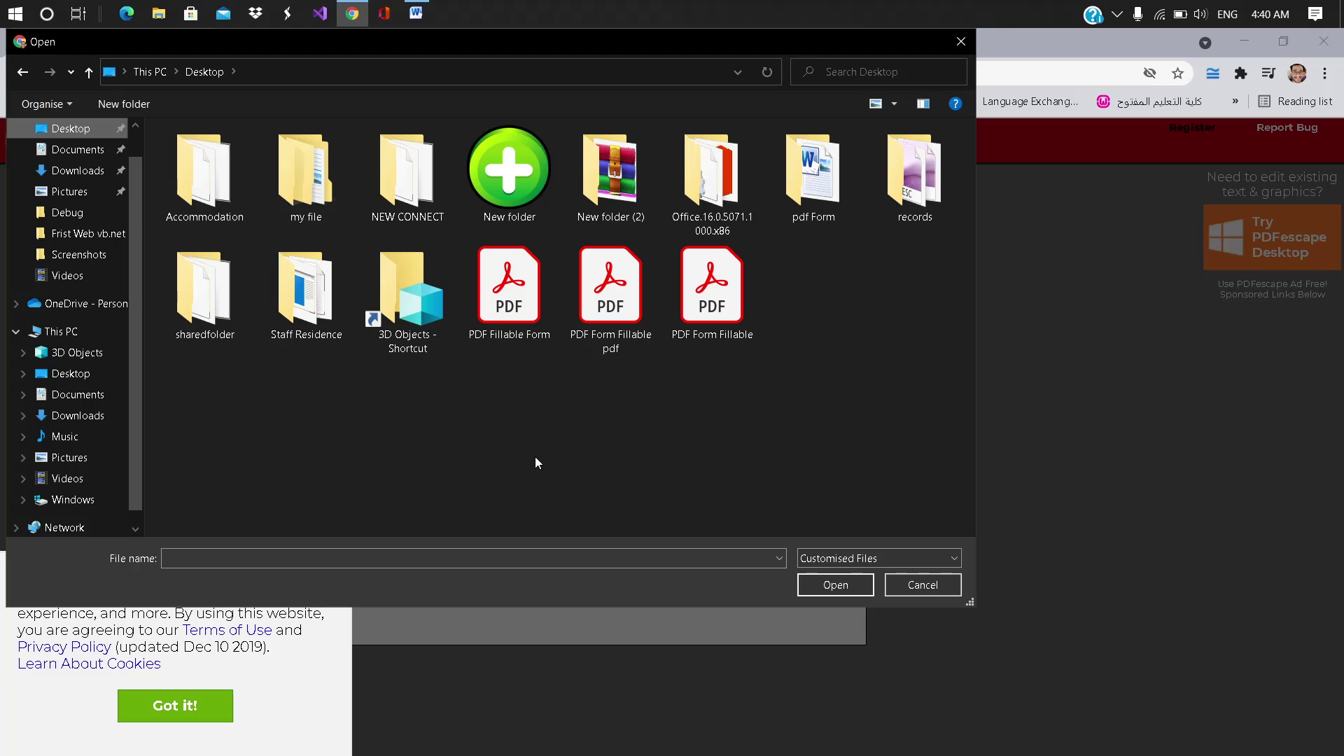
Step: Permanently delete both duplicate PDF Form Fillable files, then upload PDF Fillable Form
{"action": "key", "text": "super+d"}
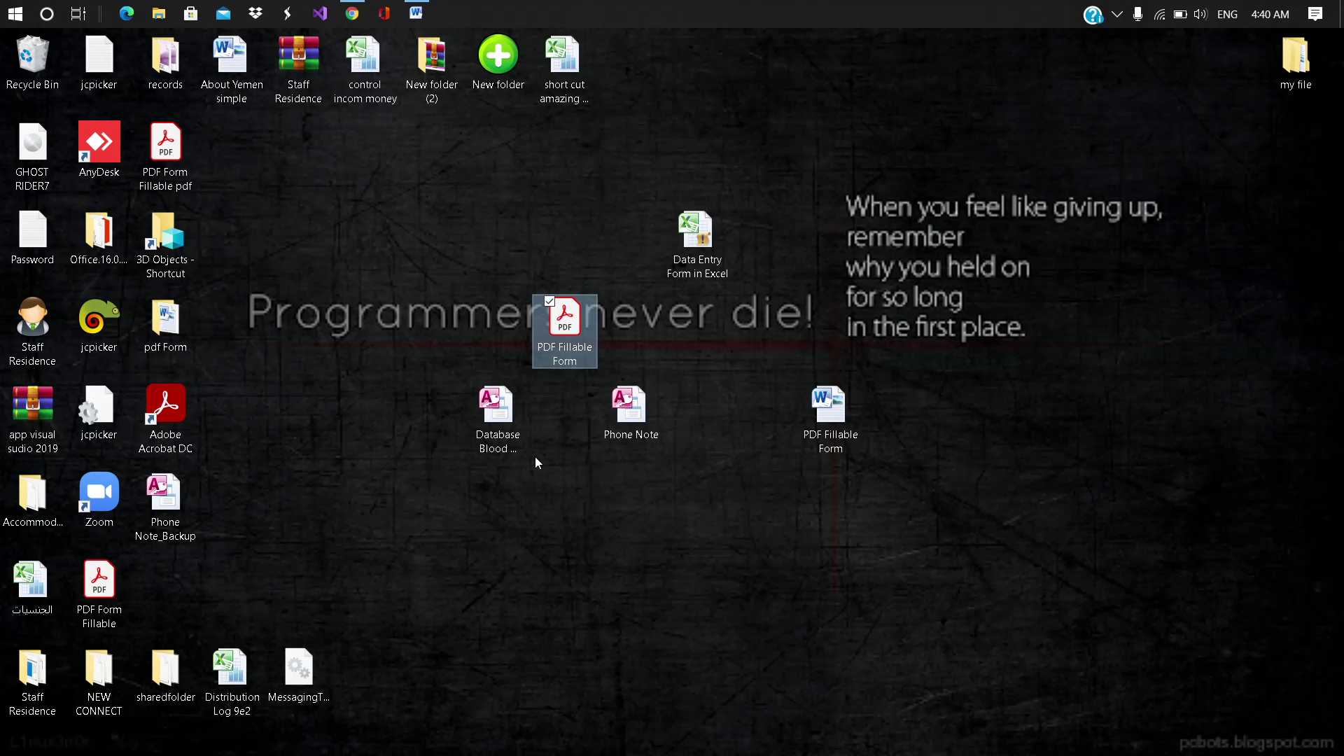
{"action": "left_click", "coordinate": [178, 176]}
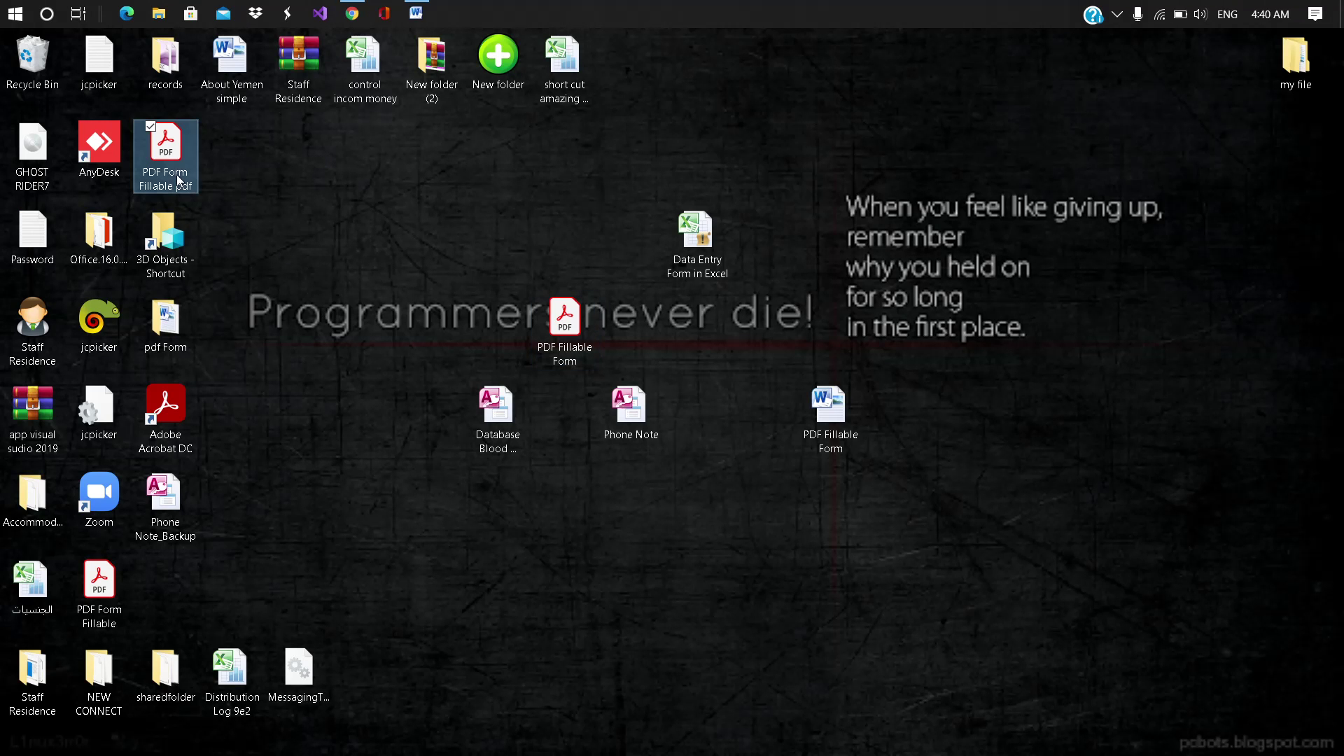
{"action": "key", "text": "shift+Delete"}
{"action": "key", "text": "Return"}
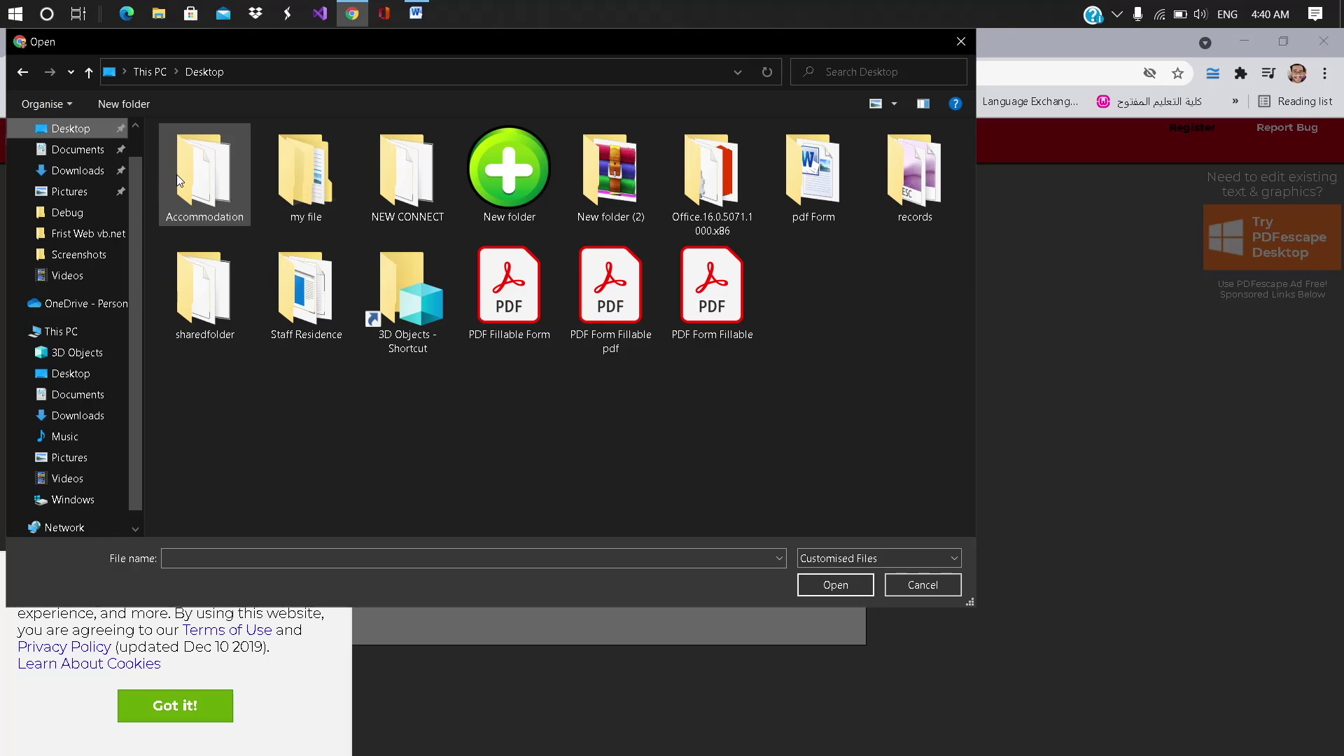
{"action": "key", "text": "super+d"}
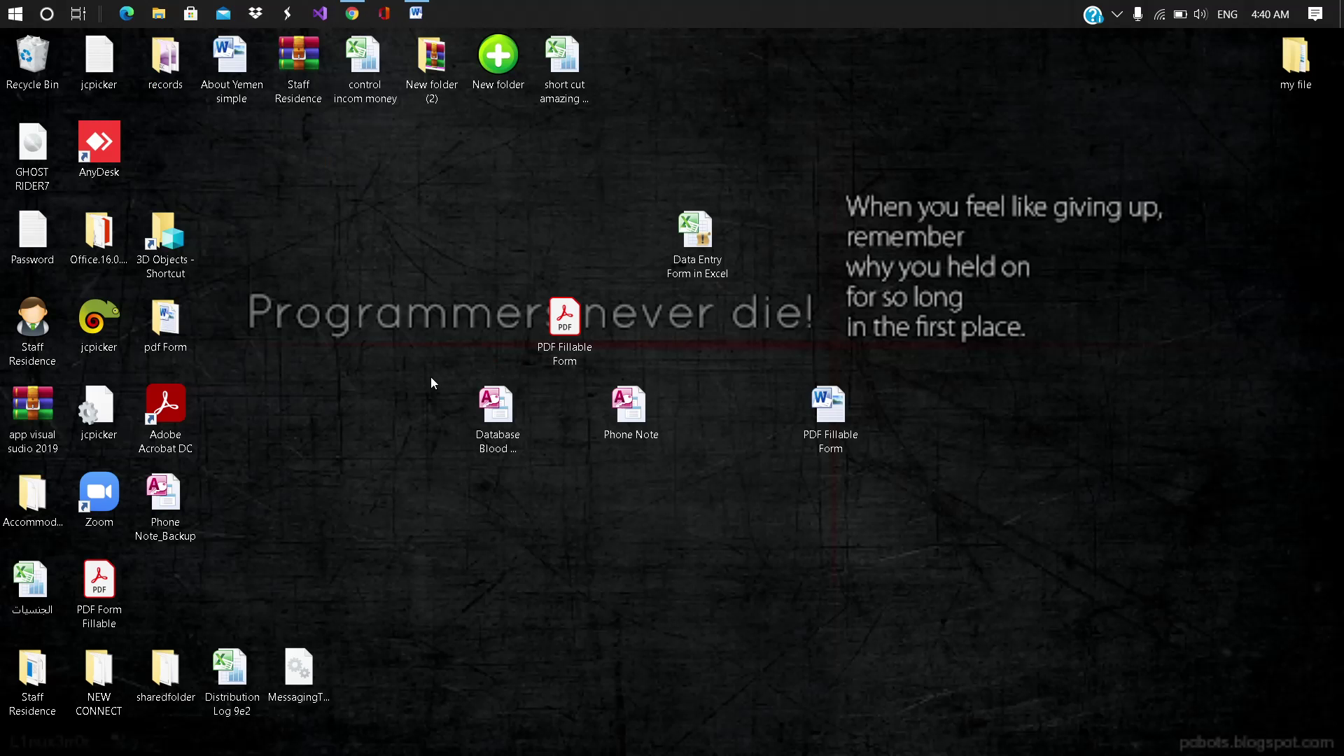
{"action": "left_click", "coordinate": [96, 582]}
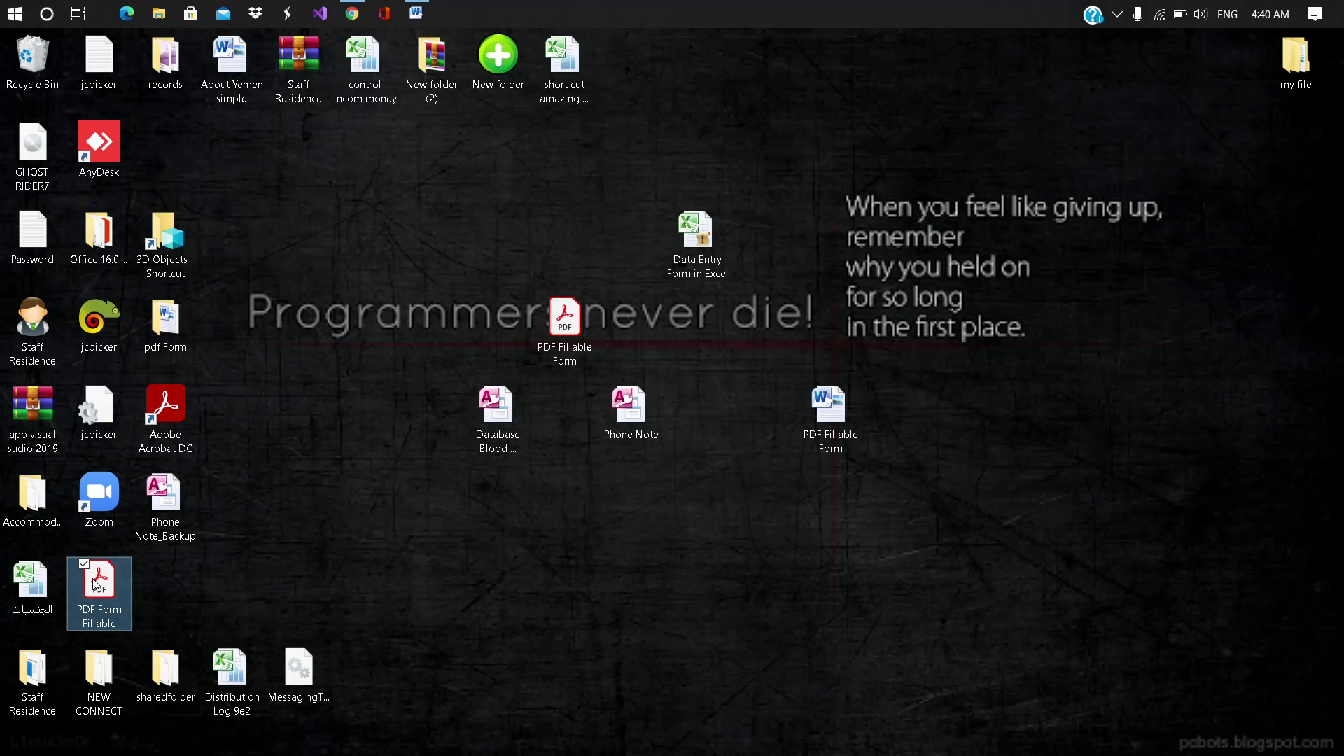
{"action": "key", "text": "shift+Delete"}
{"action": "key", "text": "Return"}
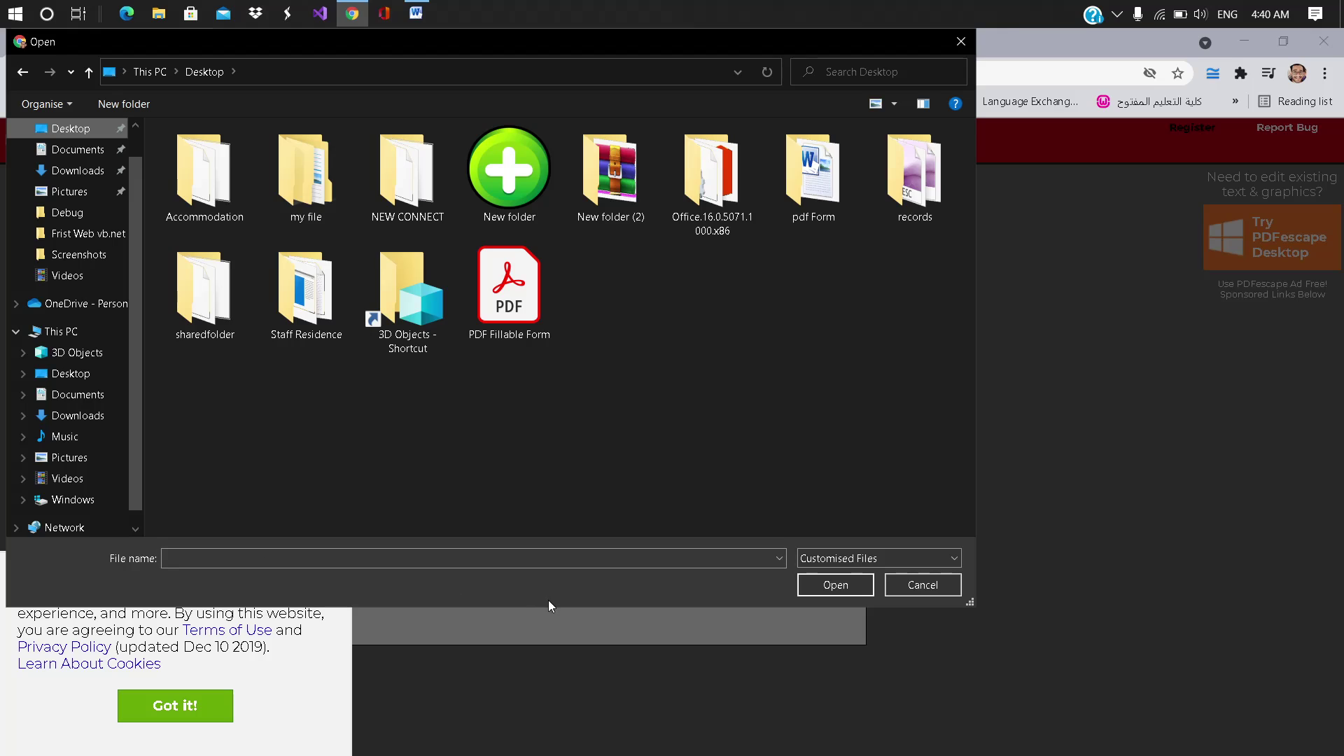
{"action": "double_click", "coordinate": [518, 334]}
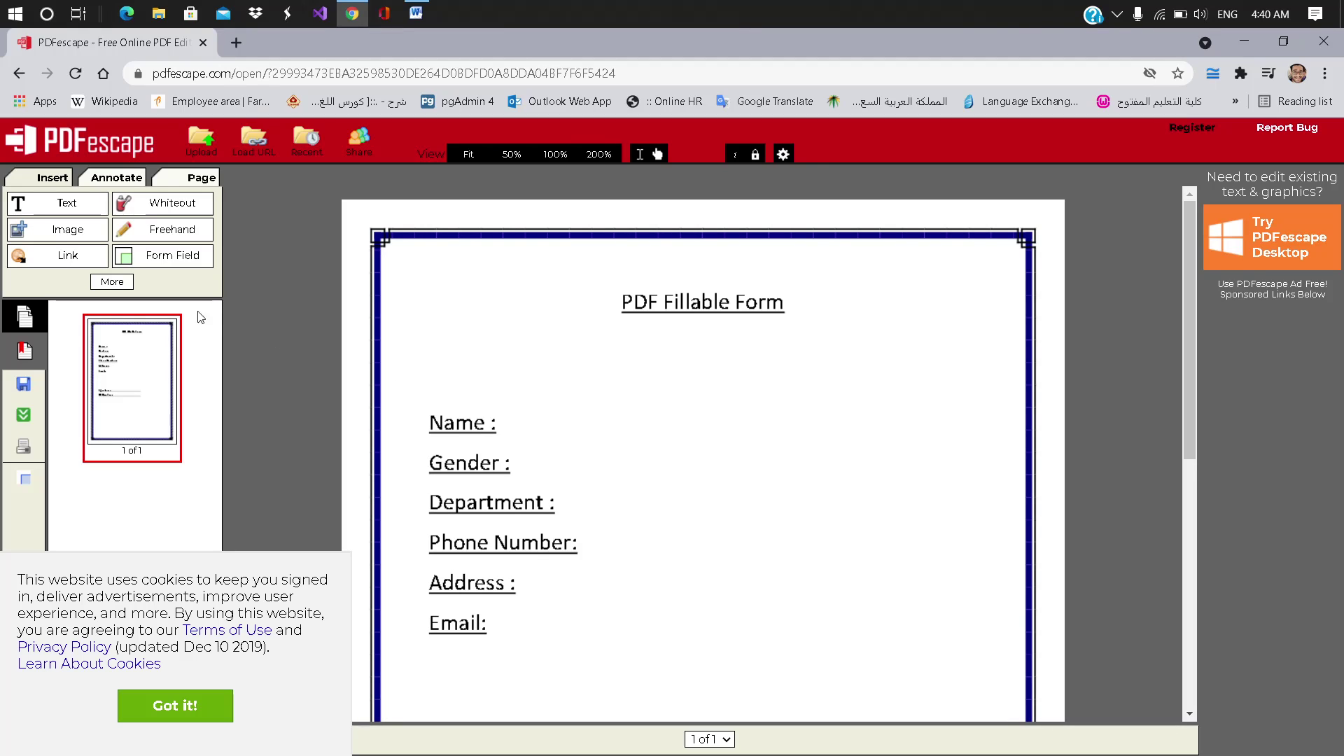
Step: Pick the Text tool at the Name label and reveal the More insert tools
{"action": "left_click", "coordinate": [69, 205]}
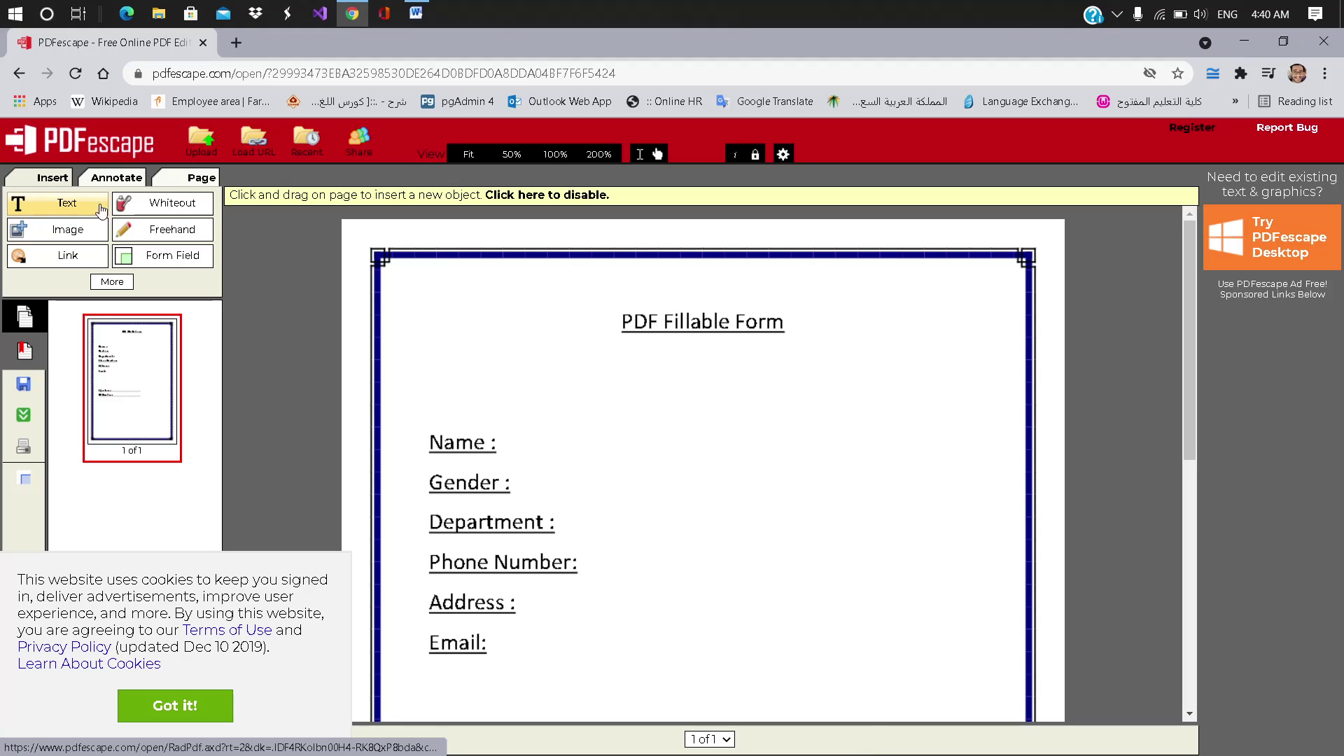
{"action": "left_click", "coordinate": [525, 443]}
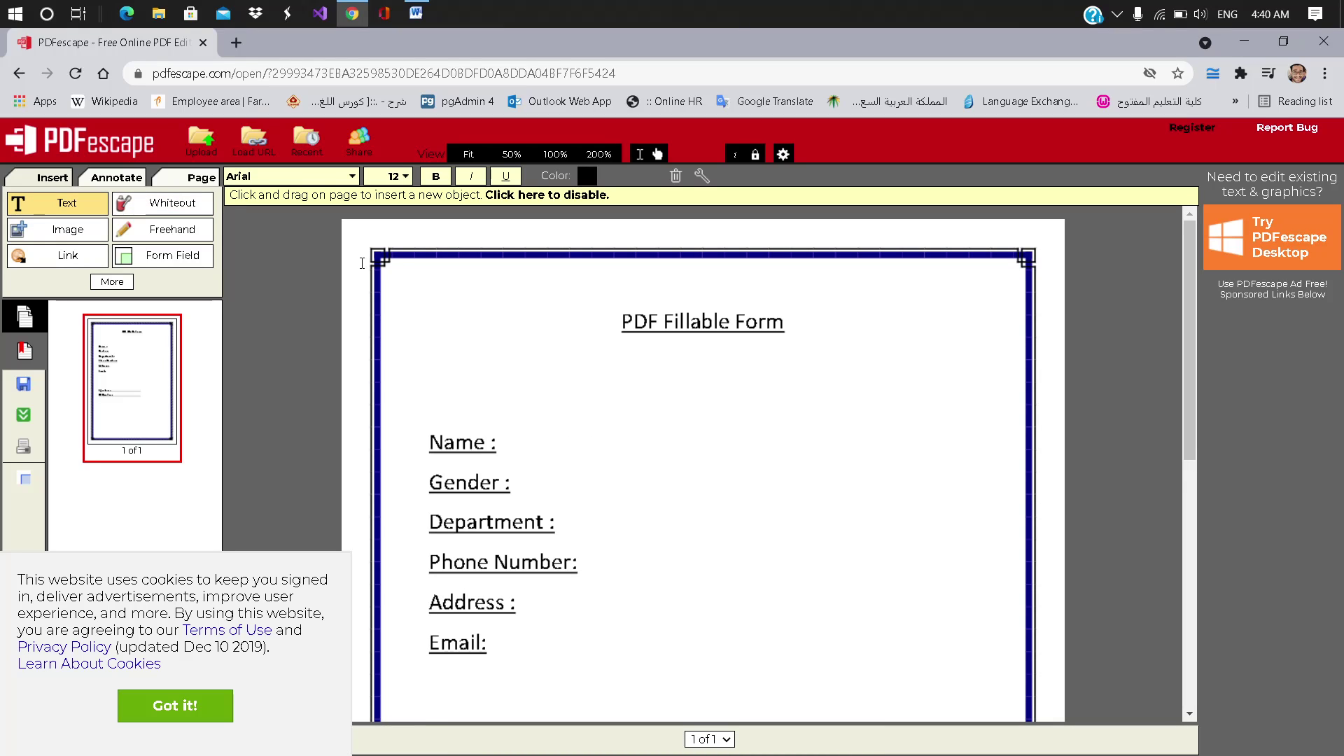
{"action": "left_click", "coordinate": [112, 281]}
Step: Place a Text form field beside Name and resize it to a wide single line
{"action": "left_click", "coordinate": [175, 259]}
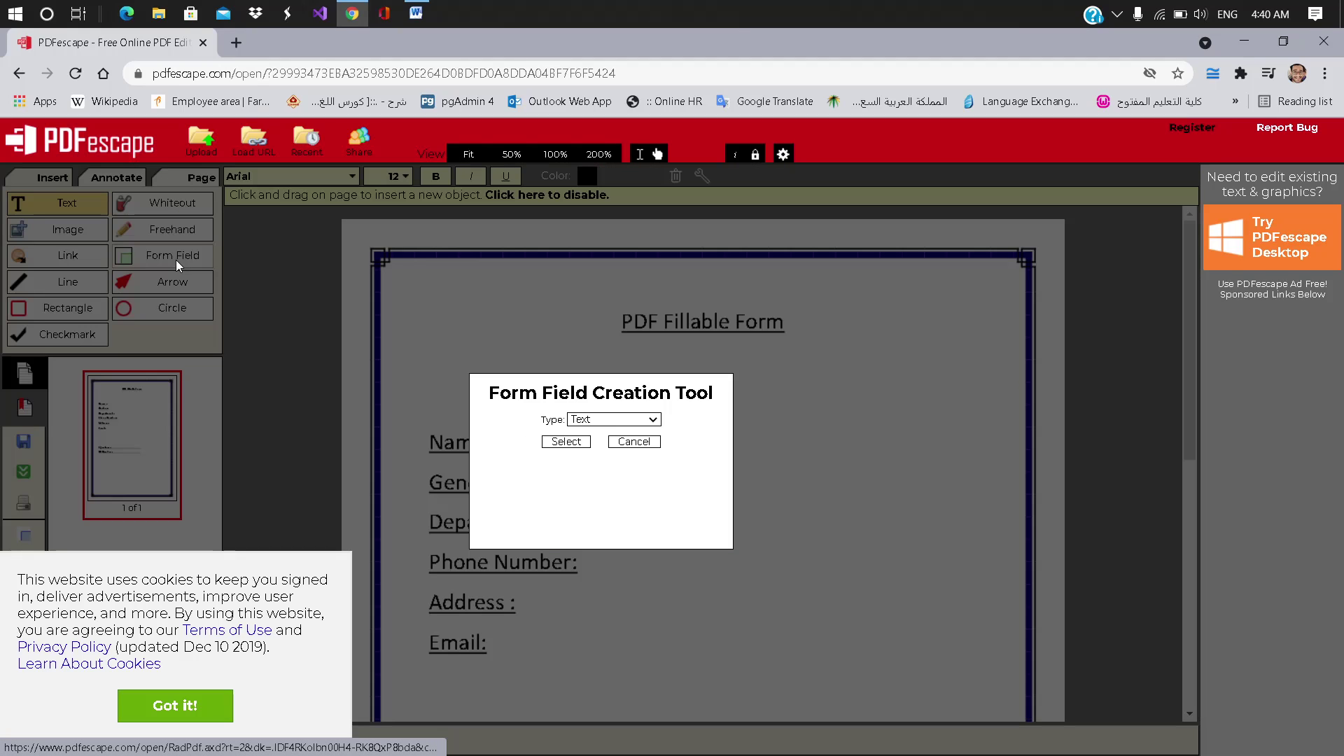
{"action": "left_click", "coordinate": [568, 442]}
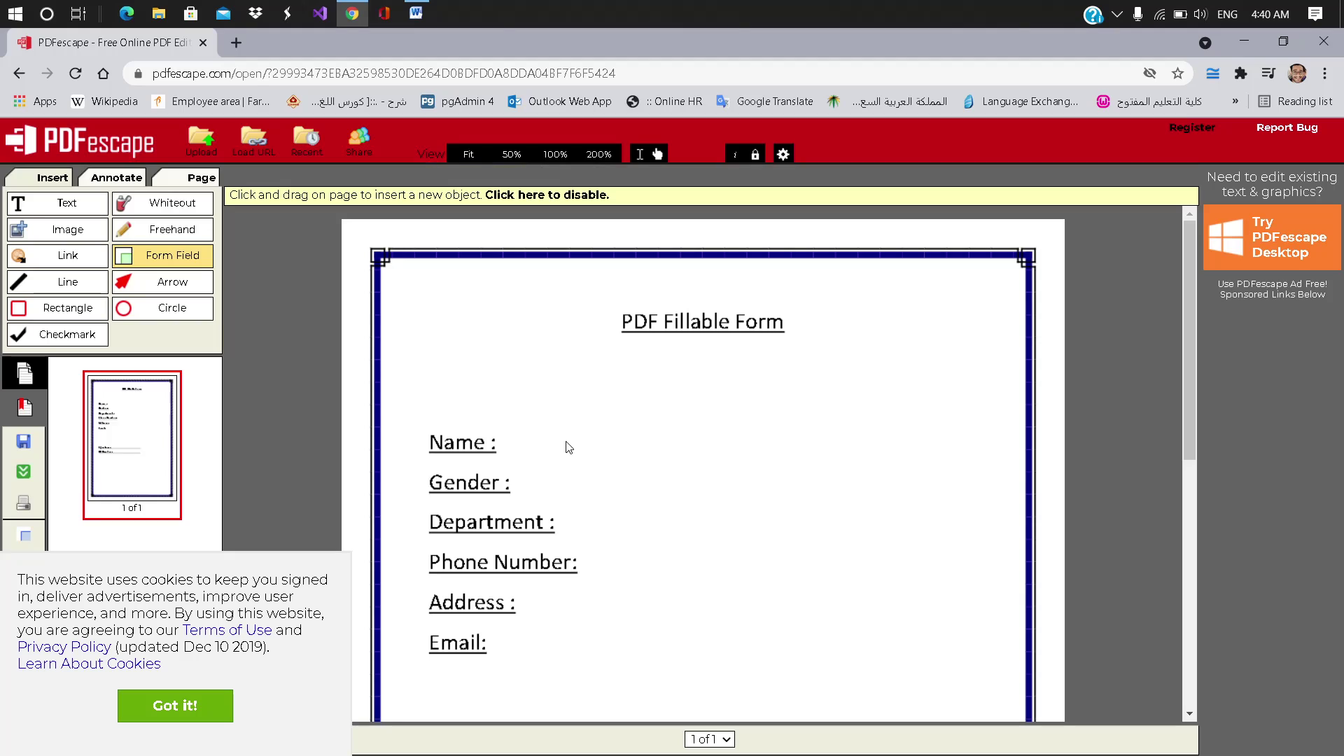
{"action": "left_click", "coordinate": [507, 443]}
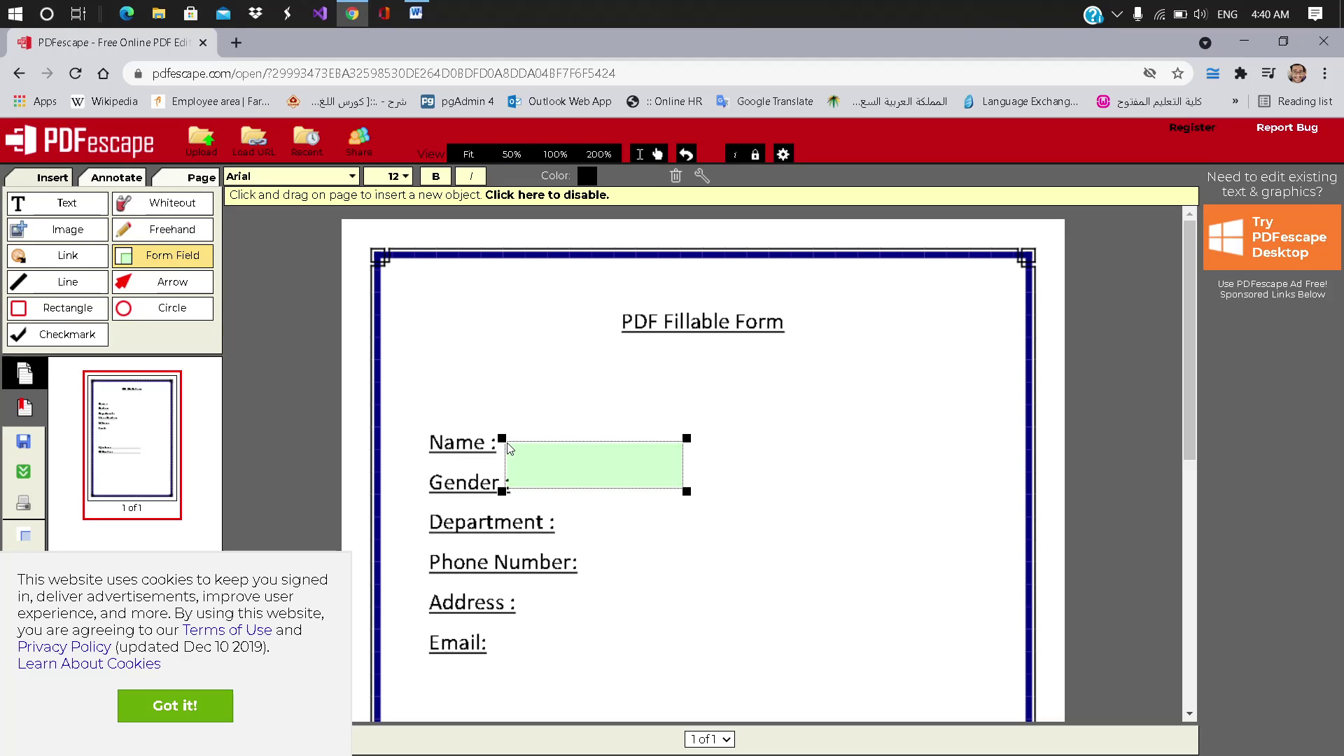
{"action": "left_click_drag", "start_coordinate": [501, 491], "coordinate": [587, 449]}
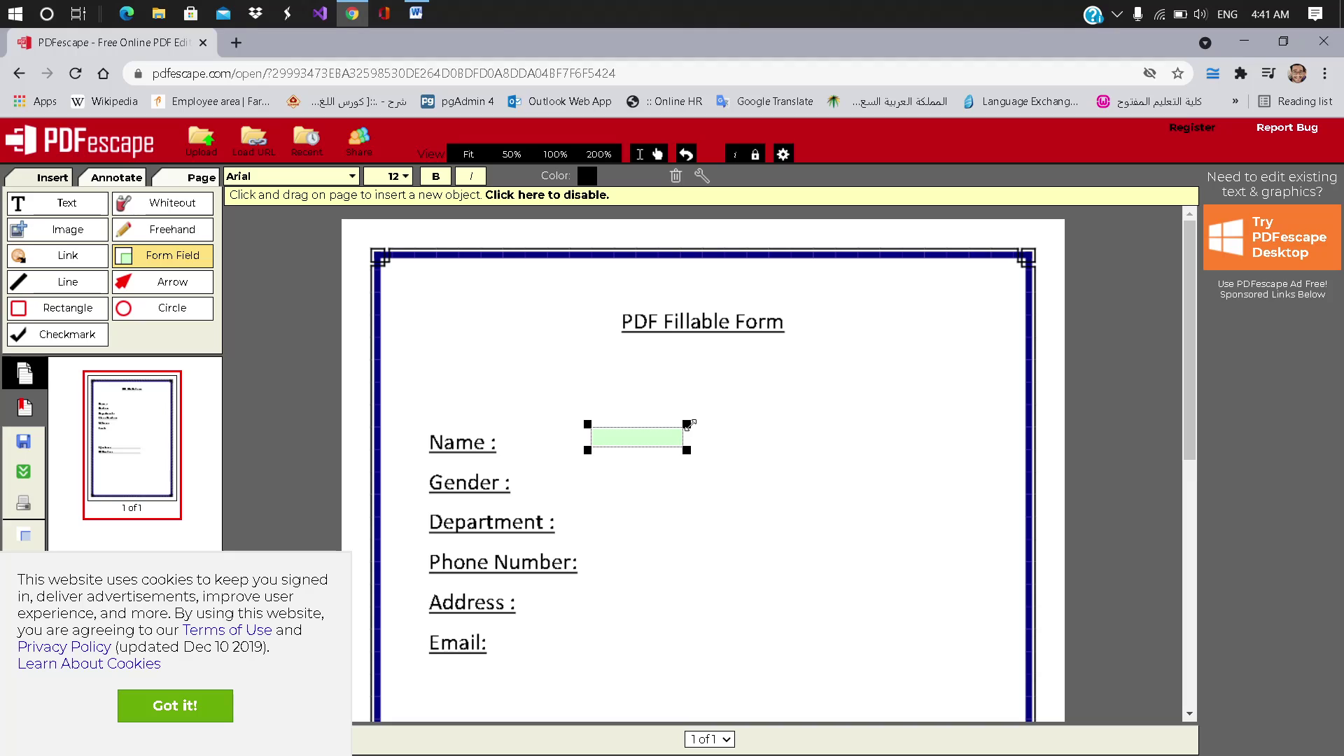
{"action": "left_click_drag", "start_coordinate": [688, 424], "coordinate": [965, 422]}
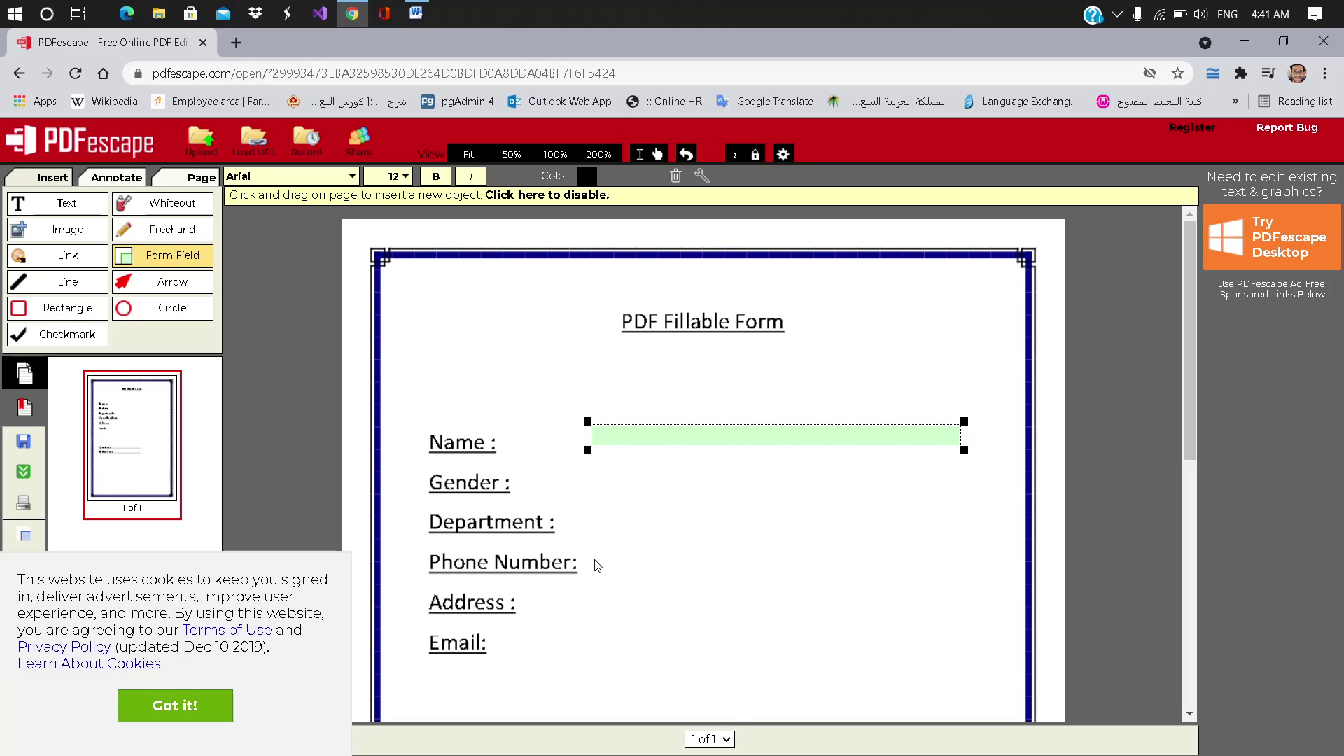
Step: Add wide one-line text fields beside Phone Number, Address and Email
{"action": "left_click_drag", "start_coordinate": [592, 559], "coordinate": [770, 606]}
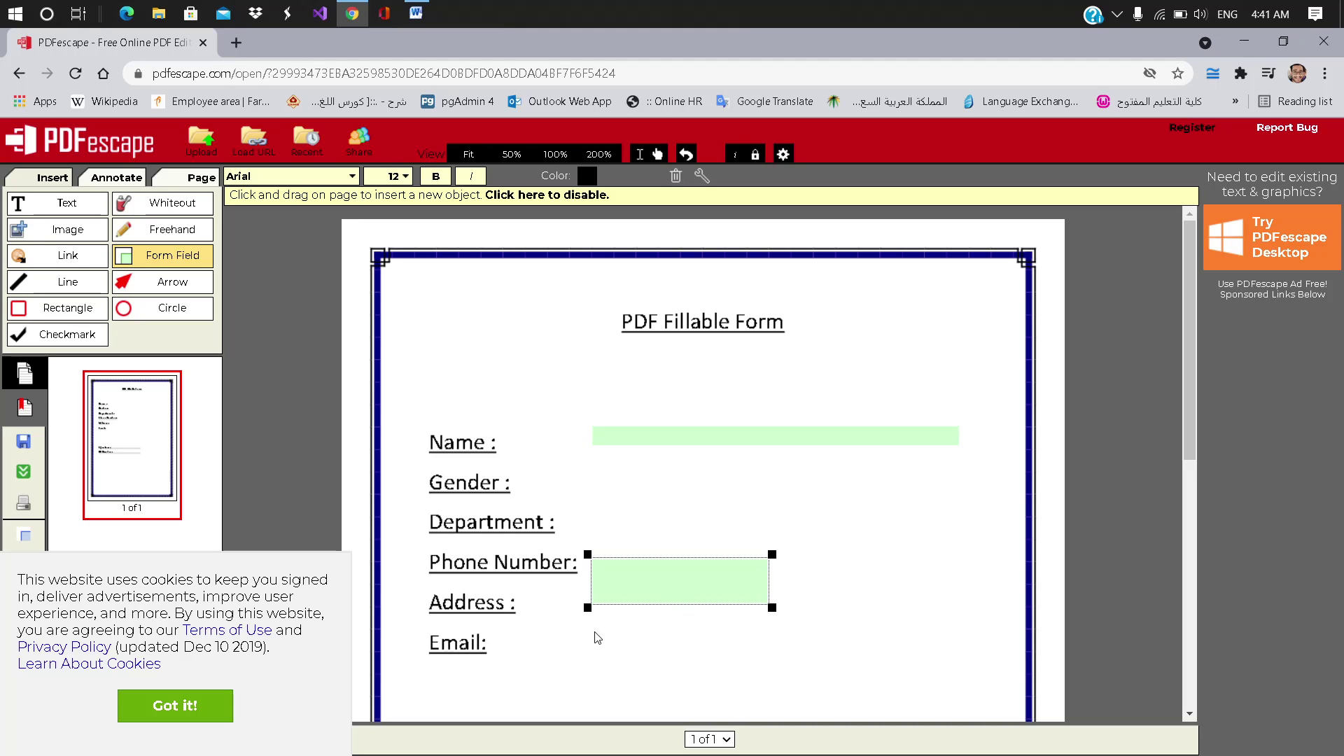
{"action": "left_click_drag", "start_coordinate": [587, 608], "coordinate": [594, 583]}
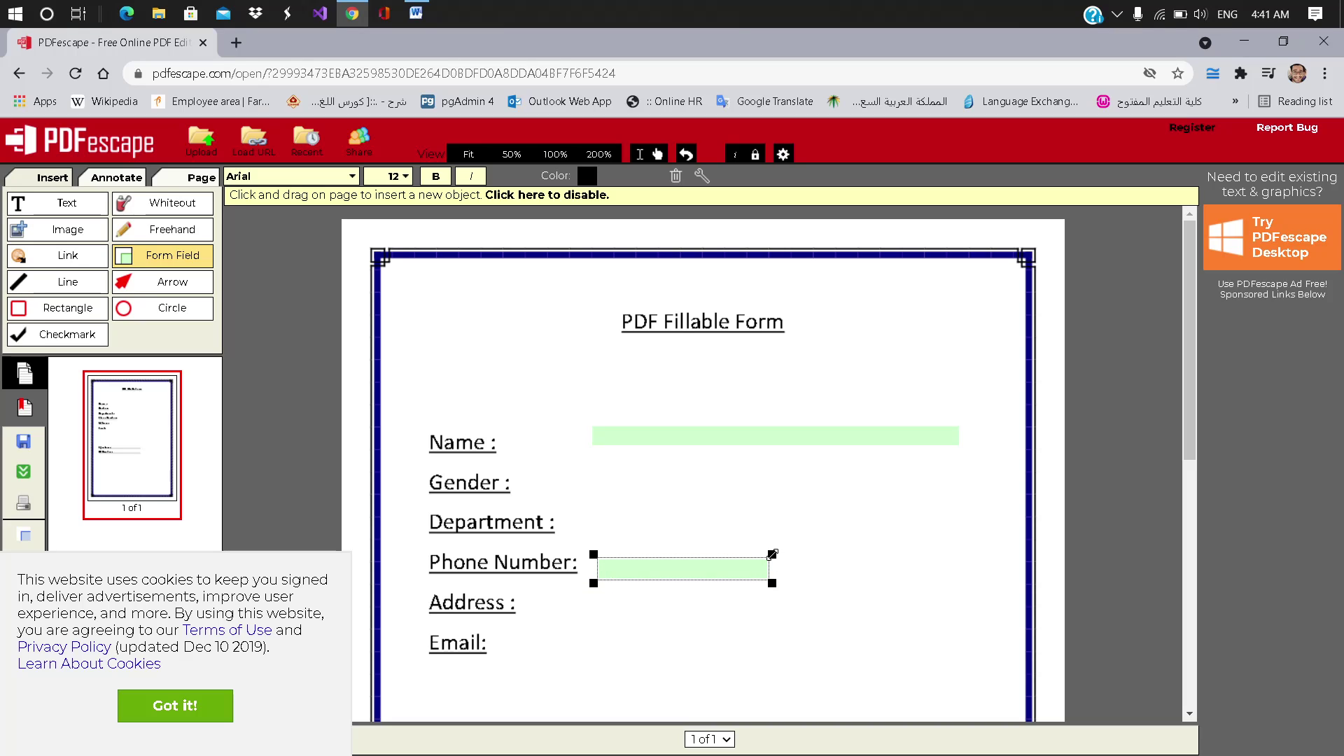
{"action": "left_click_drag", "start_coordinate": [772, 554], "coordinate": [963, 551]}
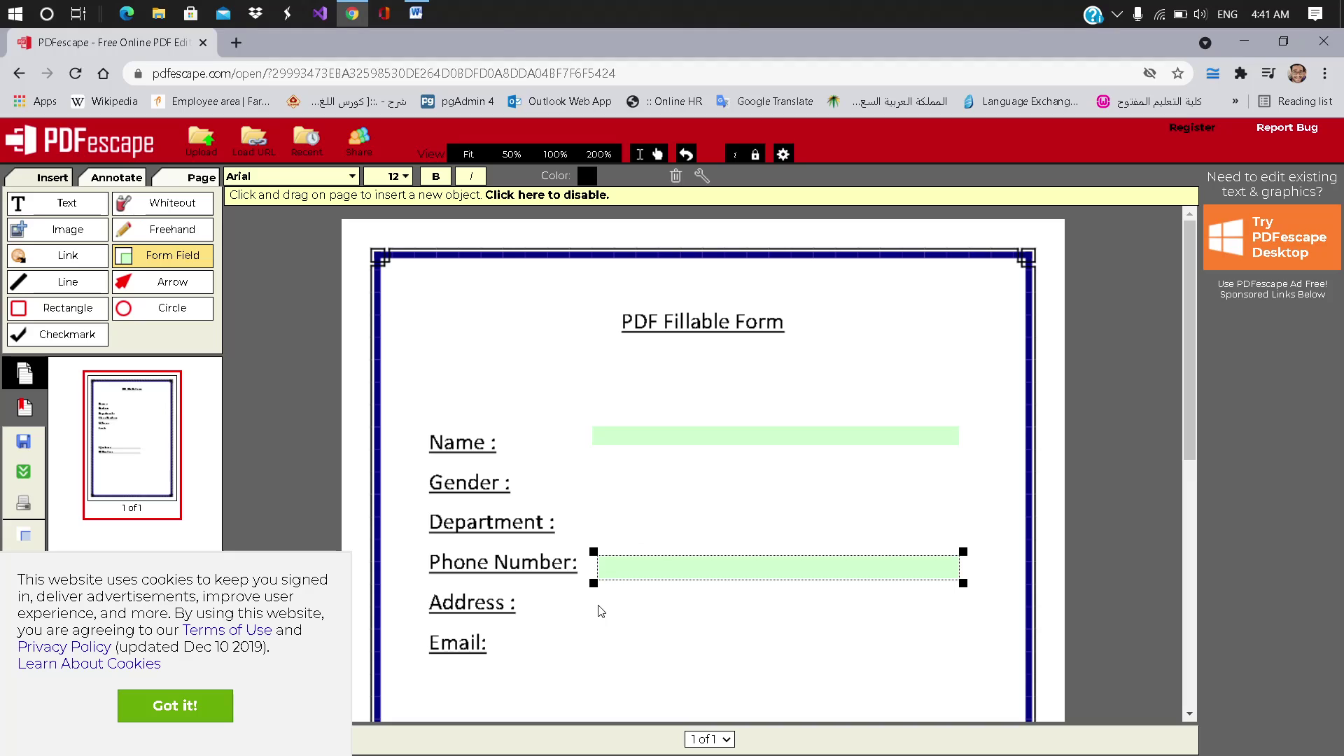
{"action": "left_click", "coordinate": [600, 609]}
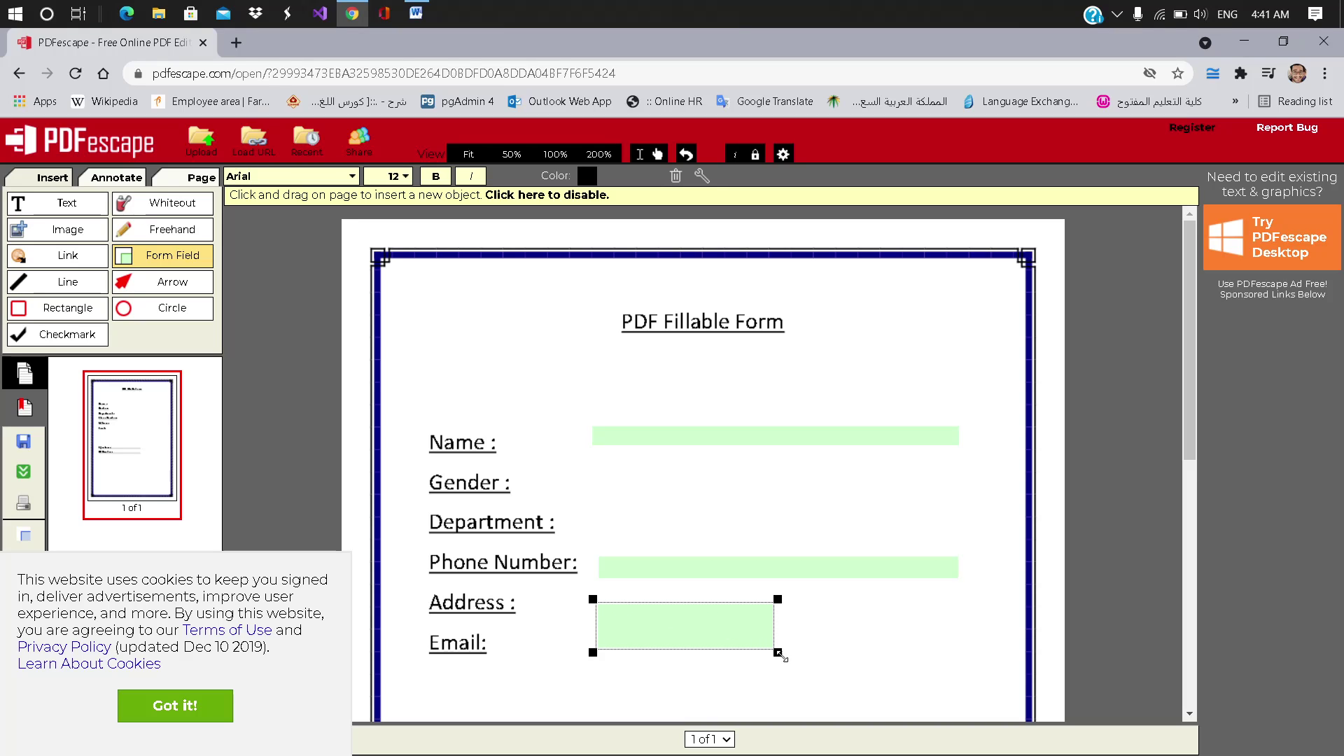
{"action": "left_click_drag", "start_coordinate": [777, 652], "coordinate": [963, 632]}
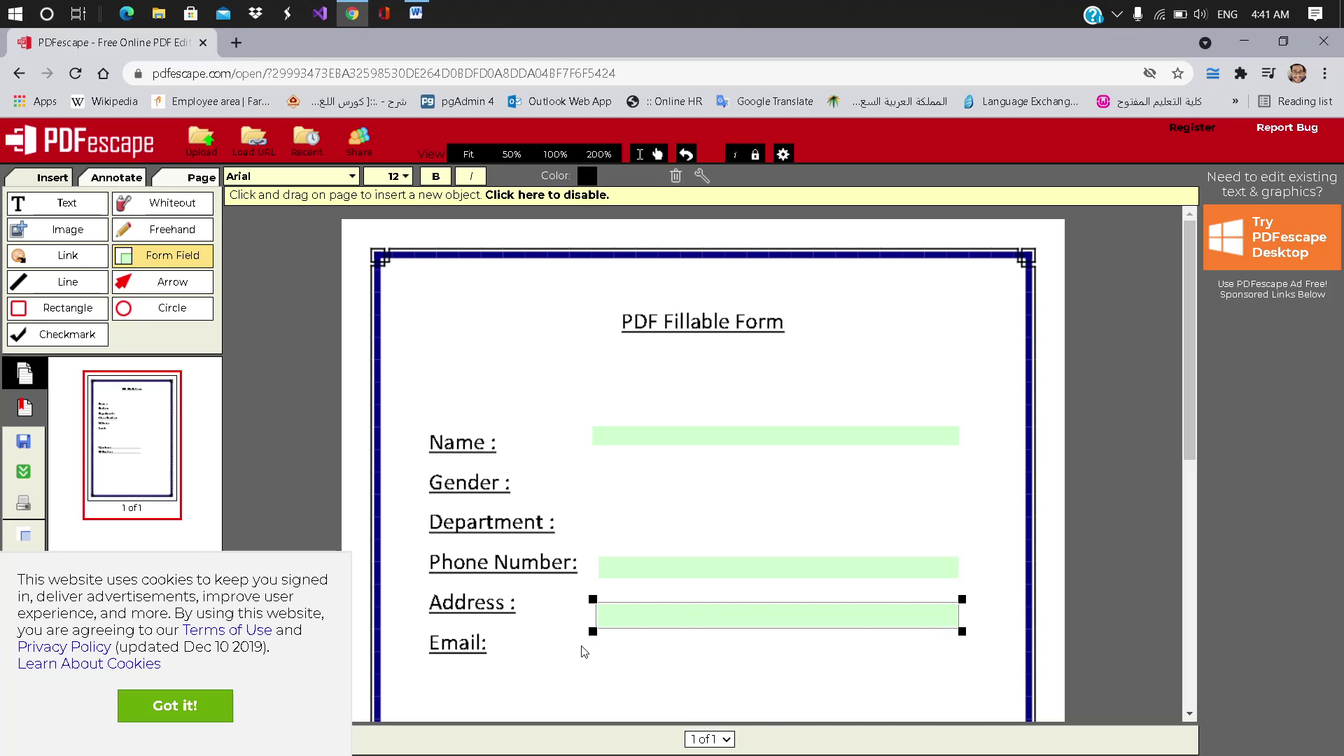
{"action": "left_click", "coordinate": [585, 651]}
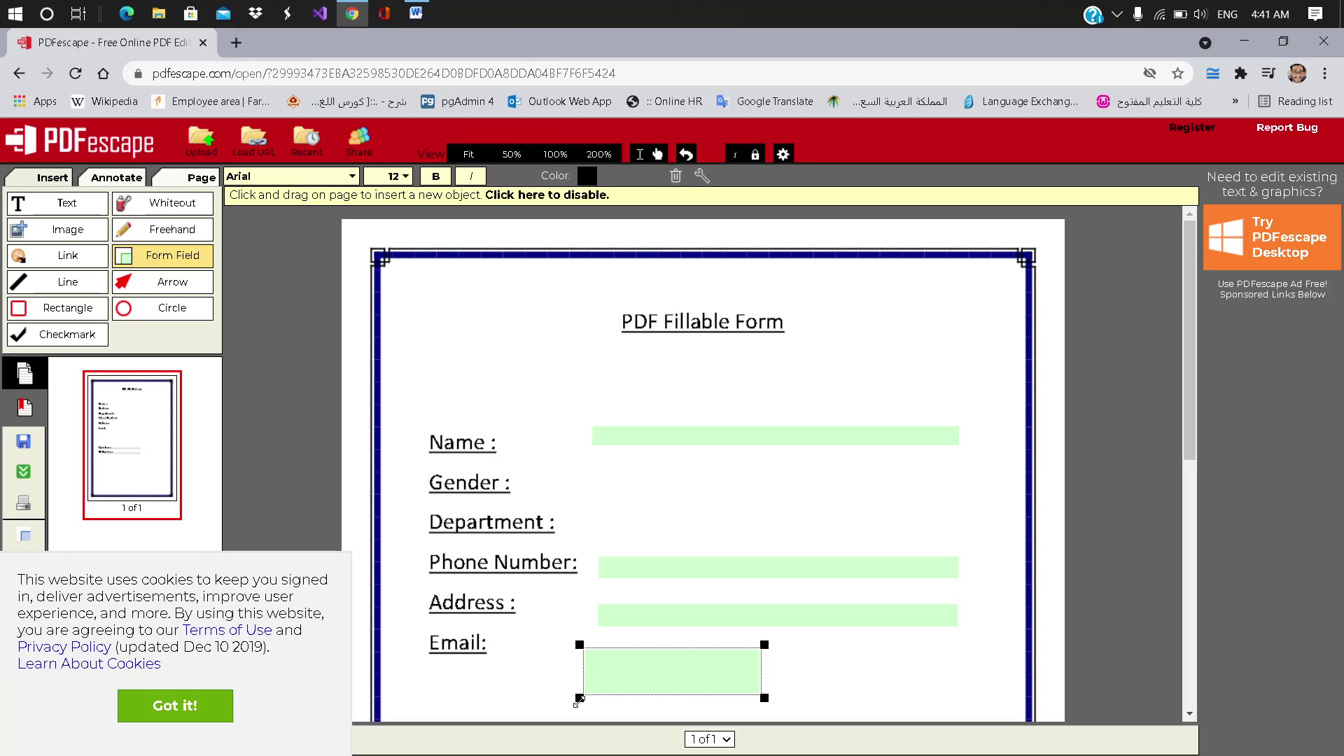
{"action": "left_click_drag", "start_coordinate": [579, 697], "coordinate": [601, 674]}
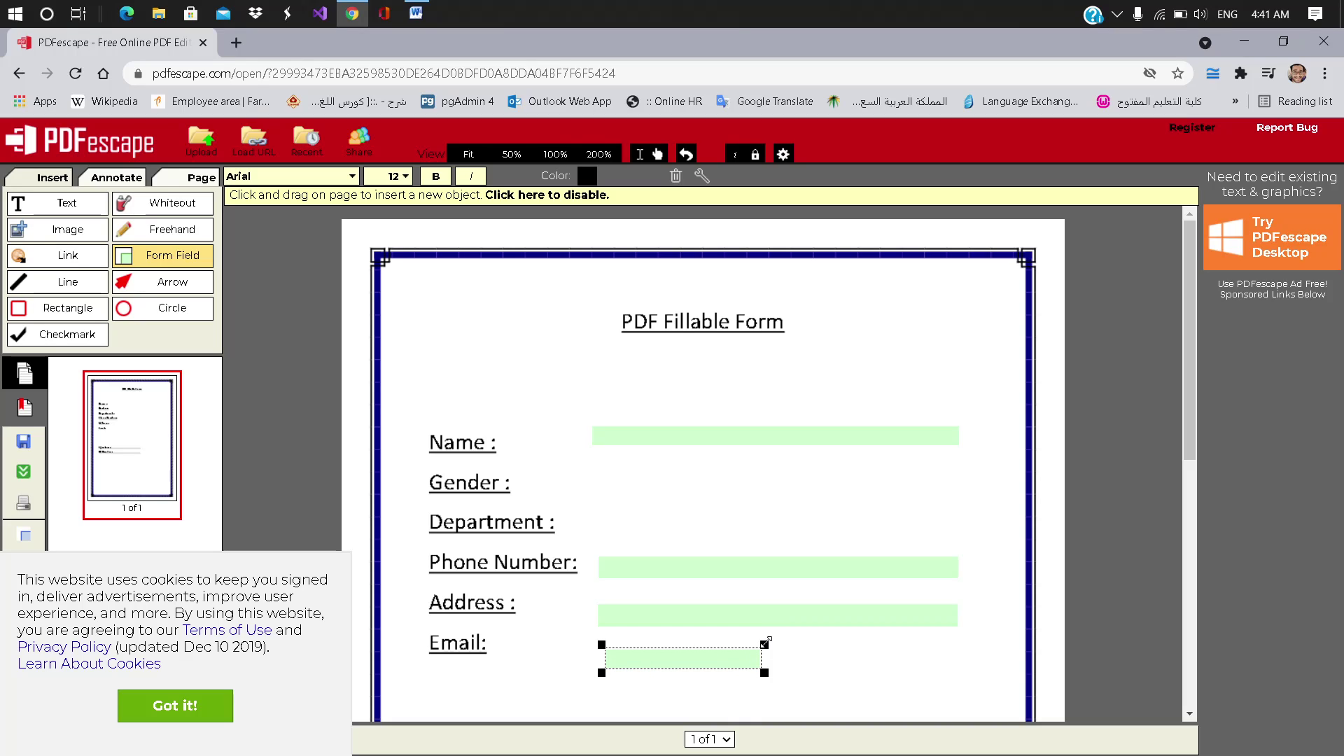
{"action": "left_click_drag", "start_coordinate": [765, 639], "coordinate": [958, 637]}
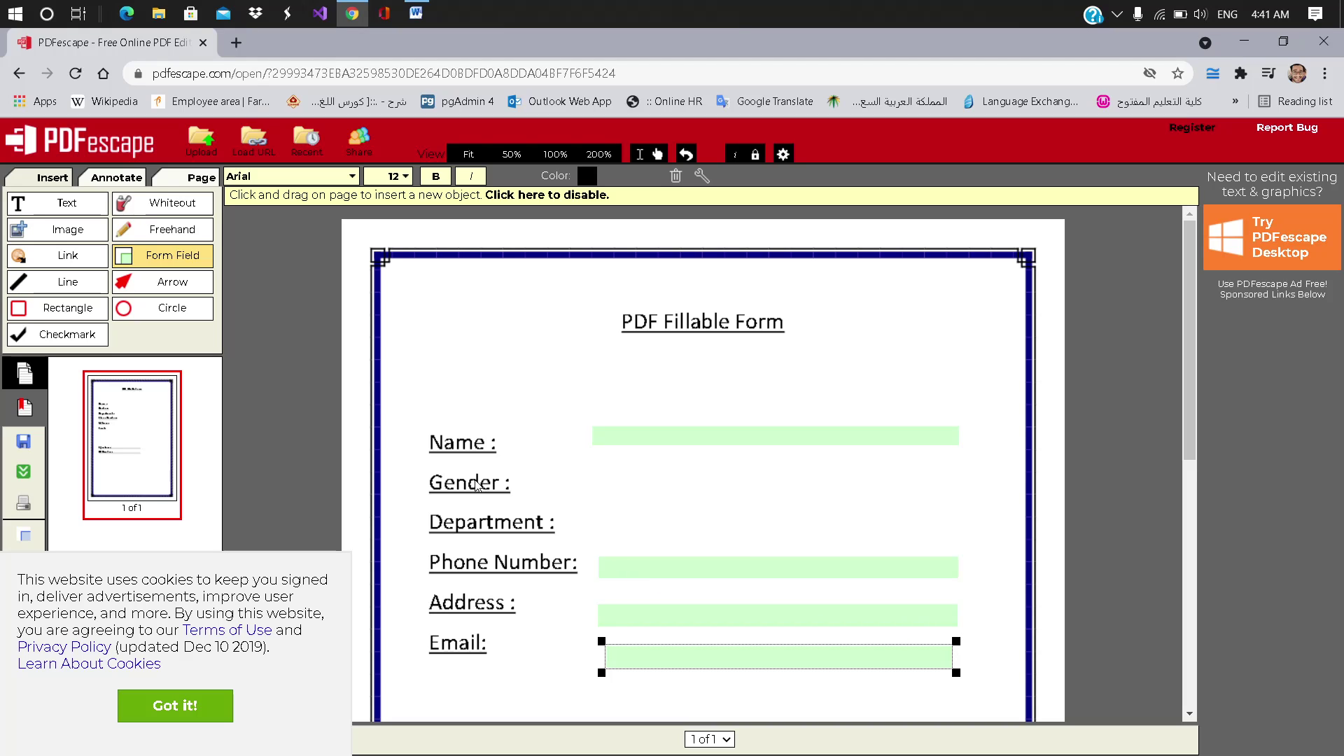
Step: Place a Radio form field beside the Gender label
{"action": "left_click", "coordinate": [202, 259]}
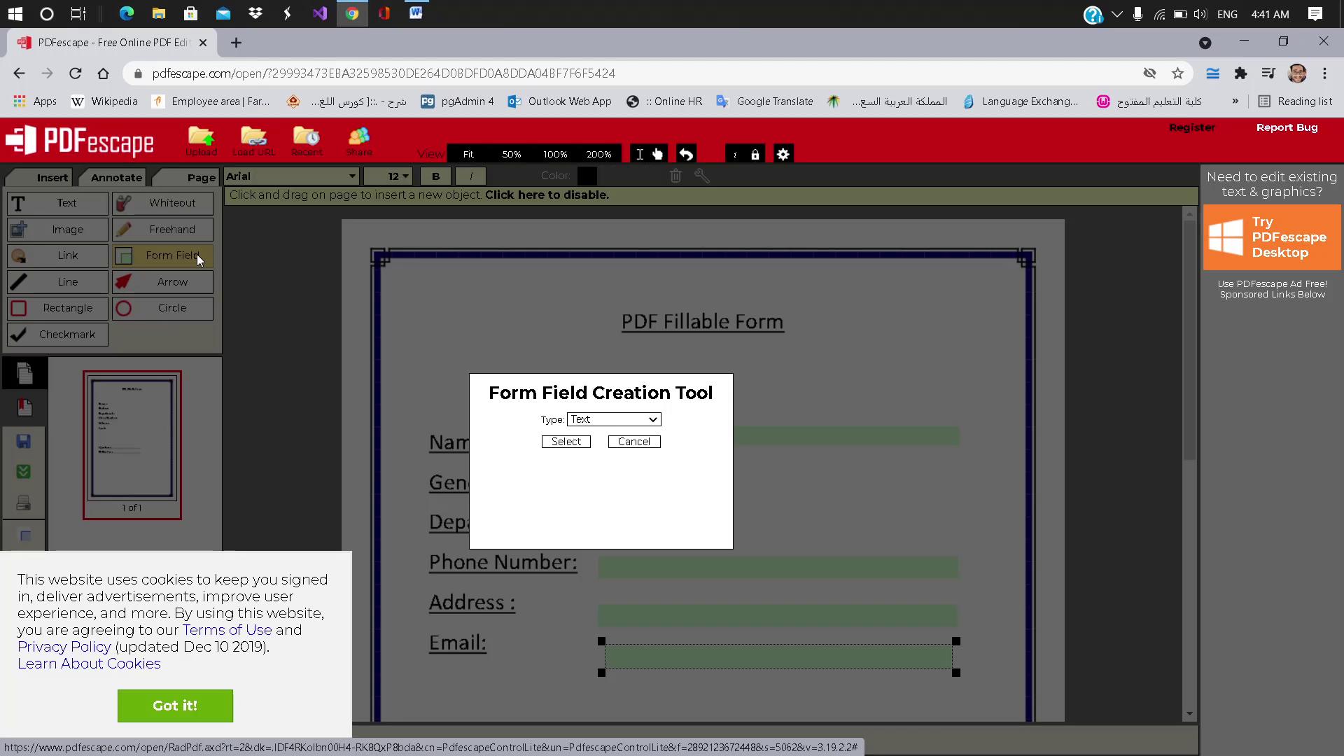
{"action": "left_click", "coordinate": [632, 420]}
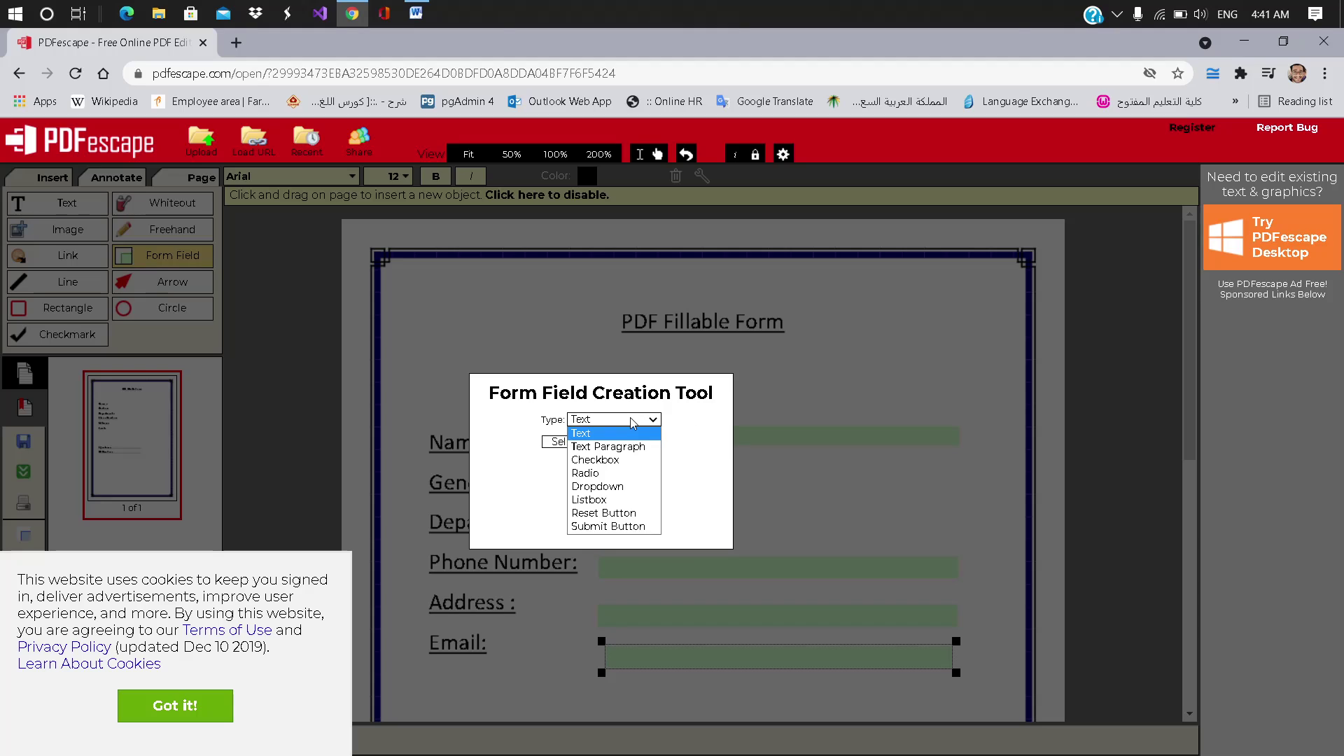
{"action": "left_click", "coordinate": [614, 474]}
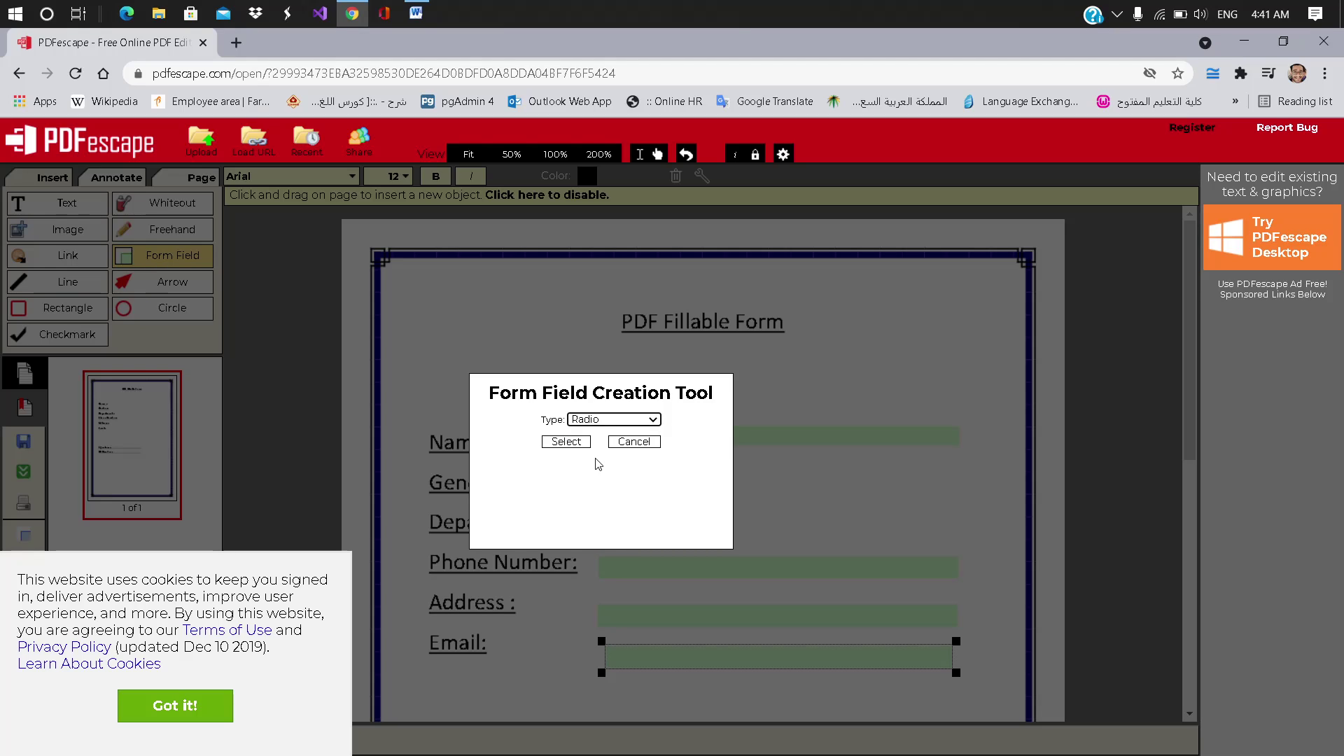
{"action": "left_click", "coordinate": [565, 441]}
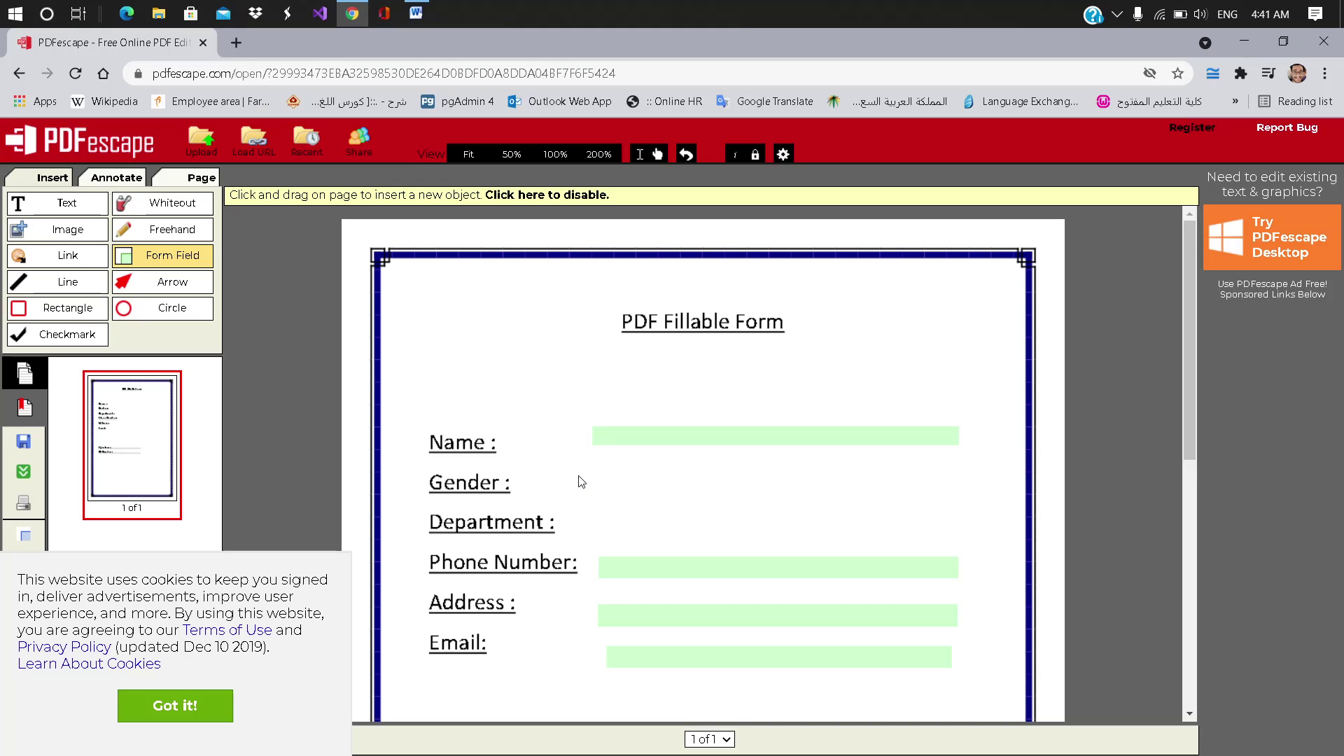
{"action": "left_click", "coordinate": [581, 481]}
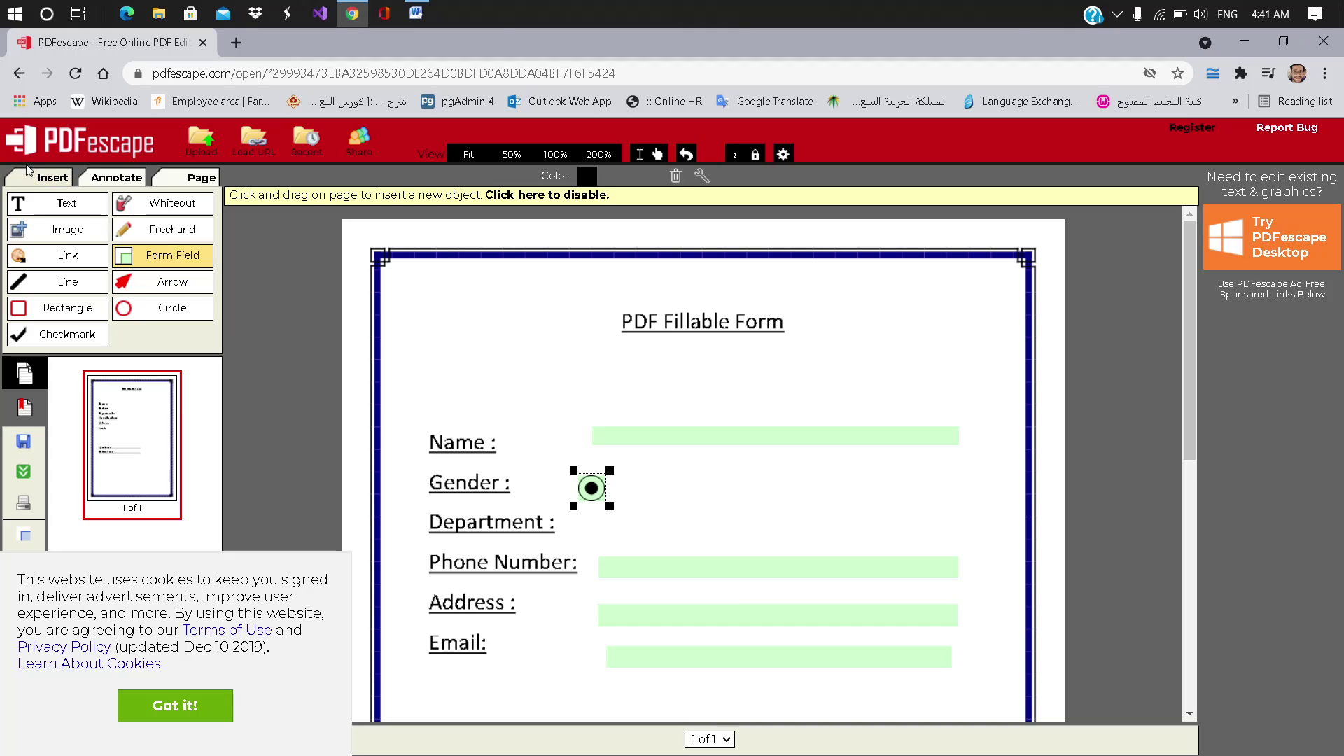
Step: Label the radio button 'Male' in bold at font size 19
{"action": "left_click", "coordinate": [63, 202]}
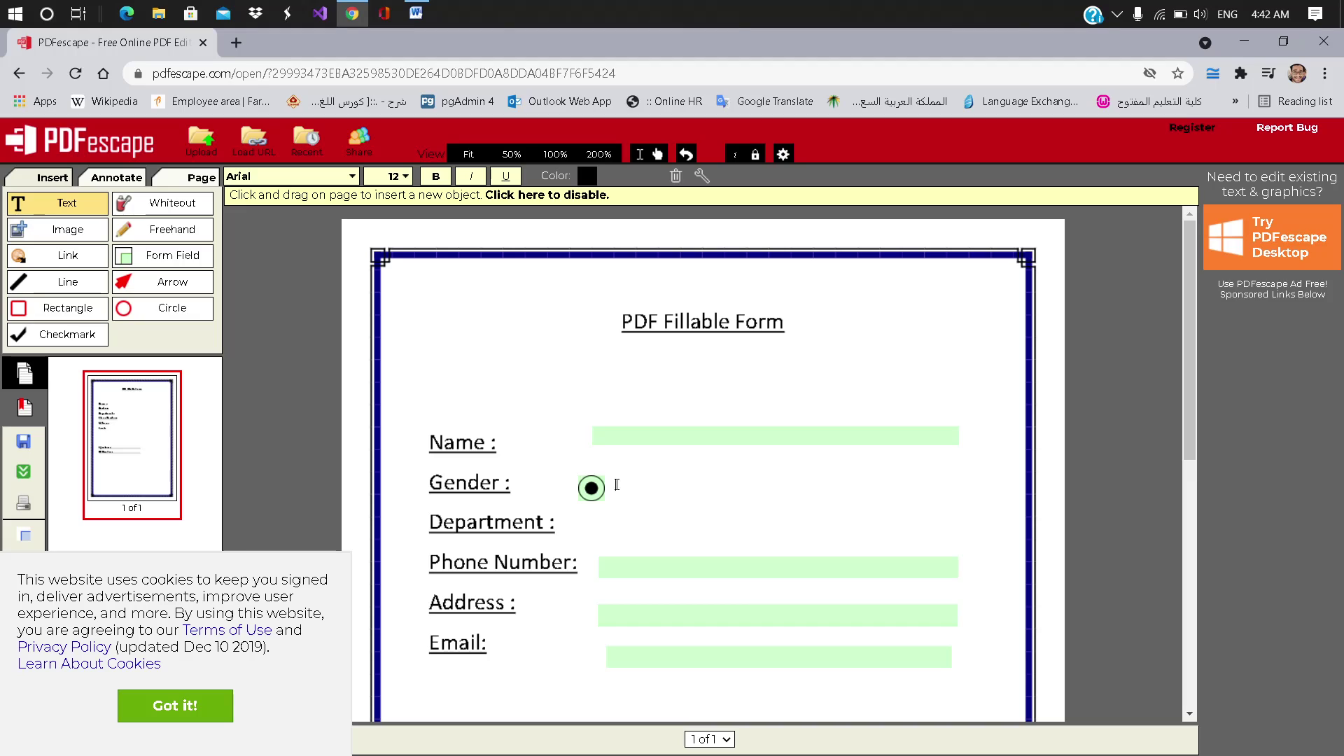
{"action": "type", "text": "Mail"}
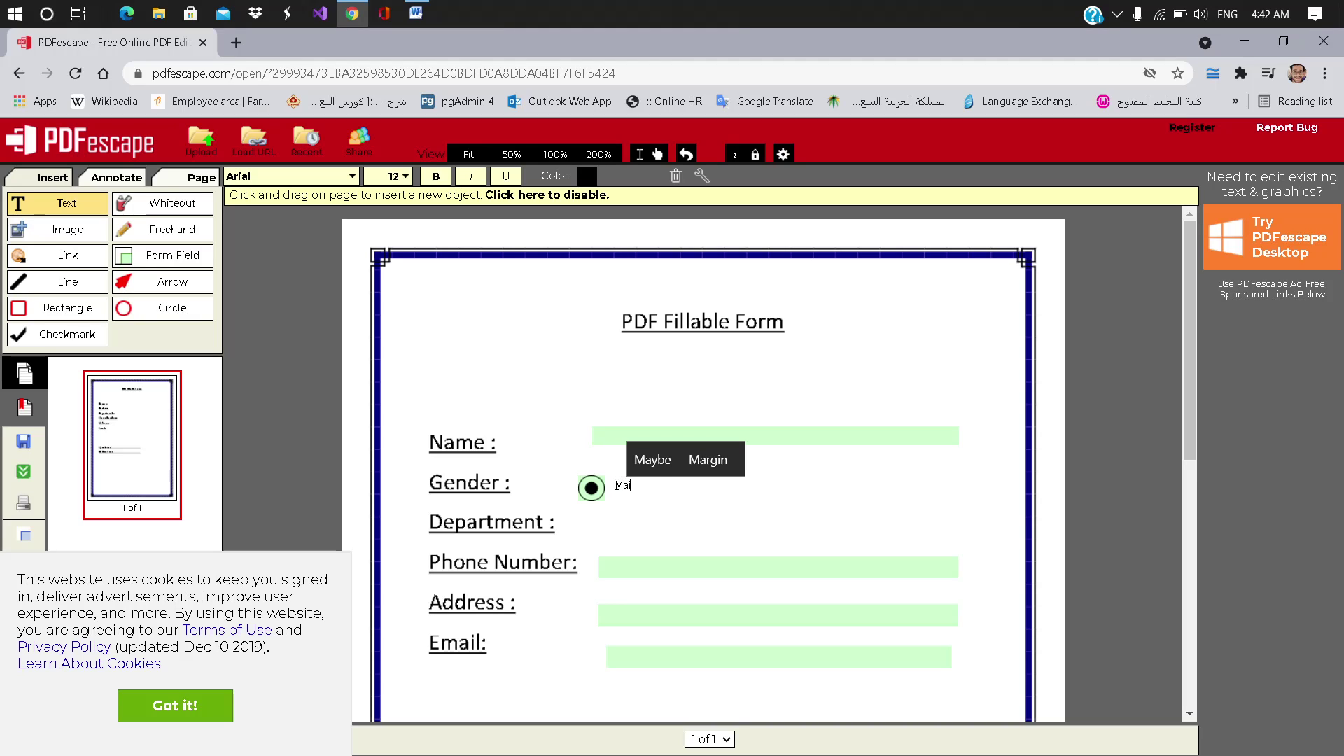
{"action": "key", "text": "BackSpace"}
{"action": "key", "text": "BackSpace"}
{"action": "type", "text": "le"}
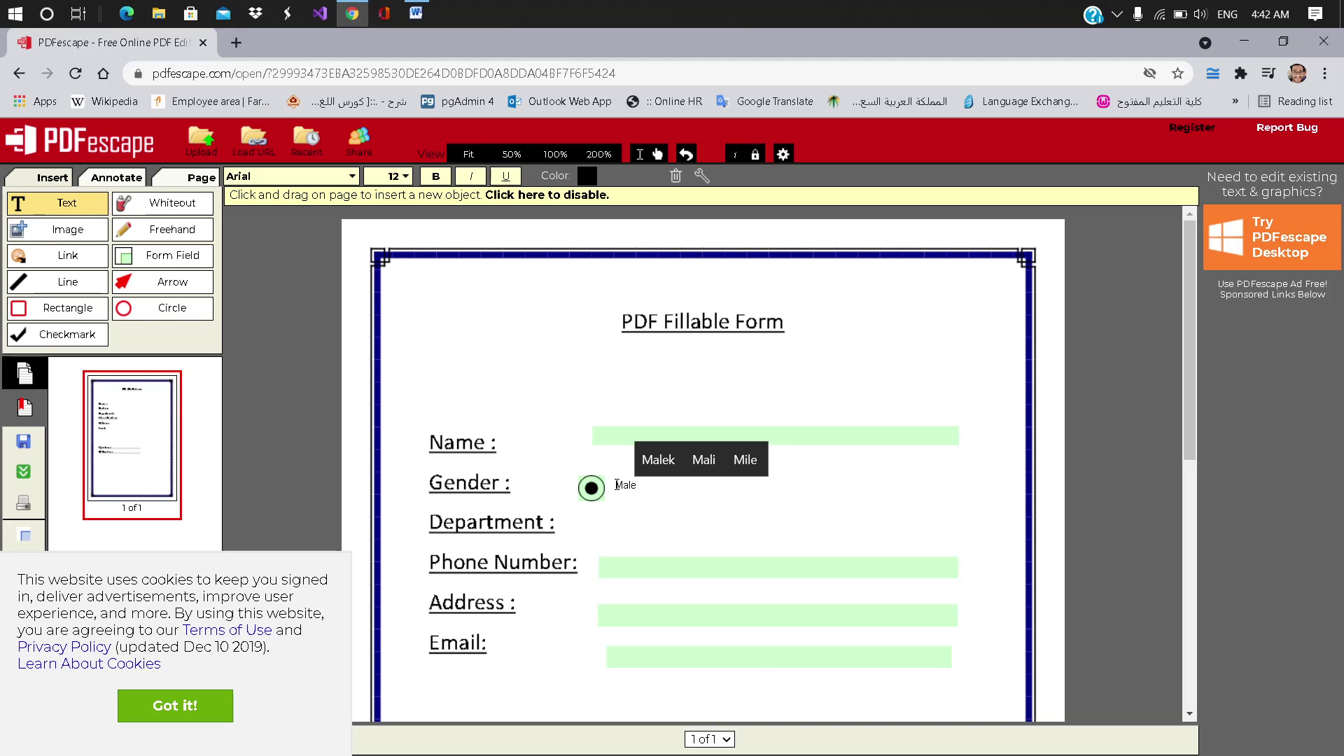
{"action": "key", "text": "ctrl+a"}
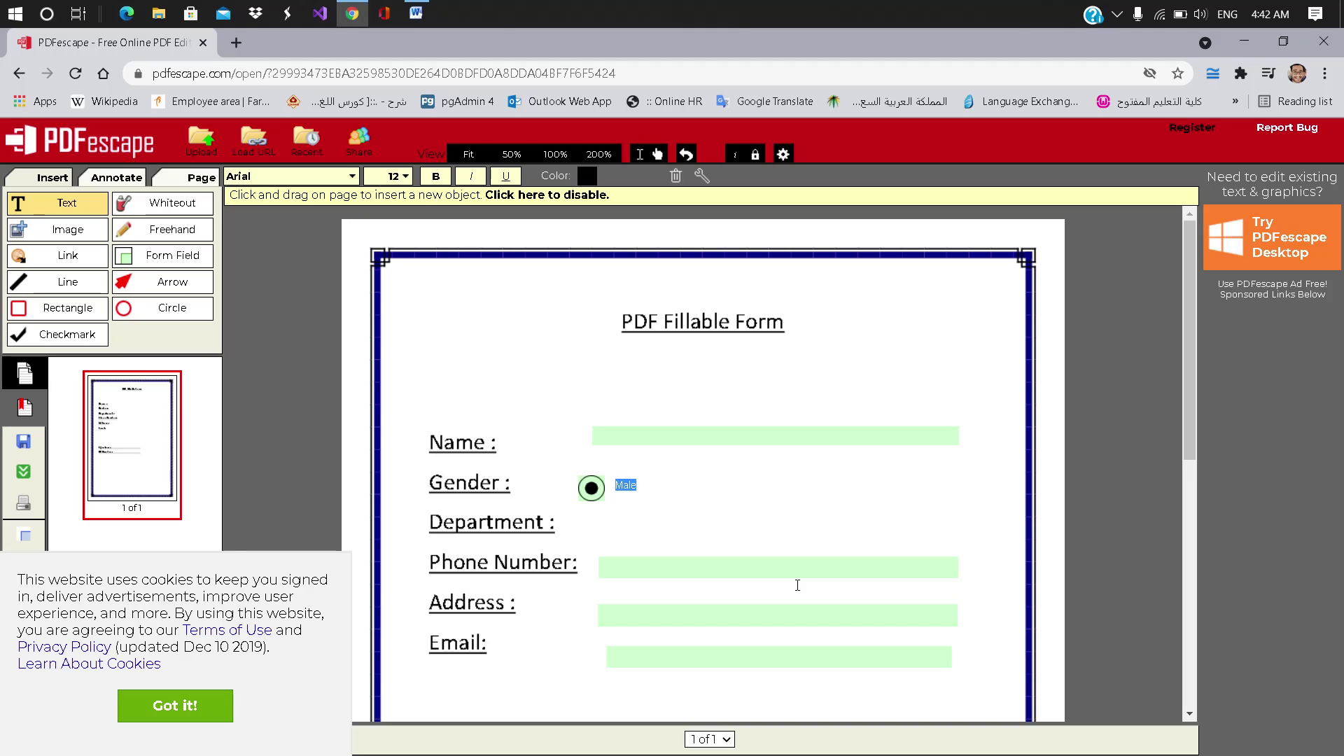
{"action": "left_click", "coordinate": [403, 176]}
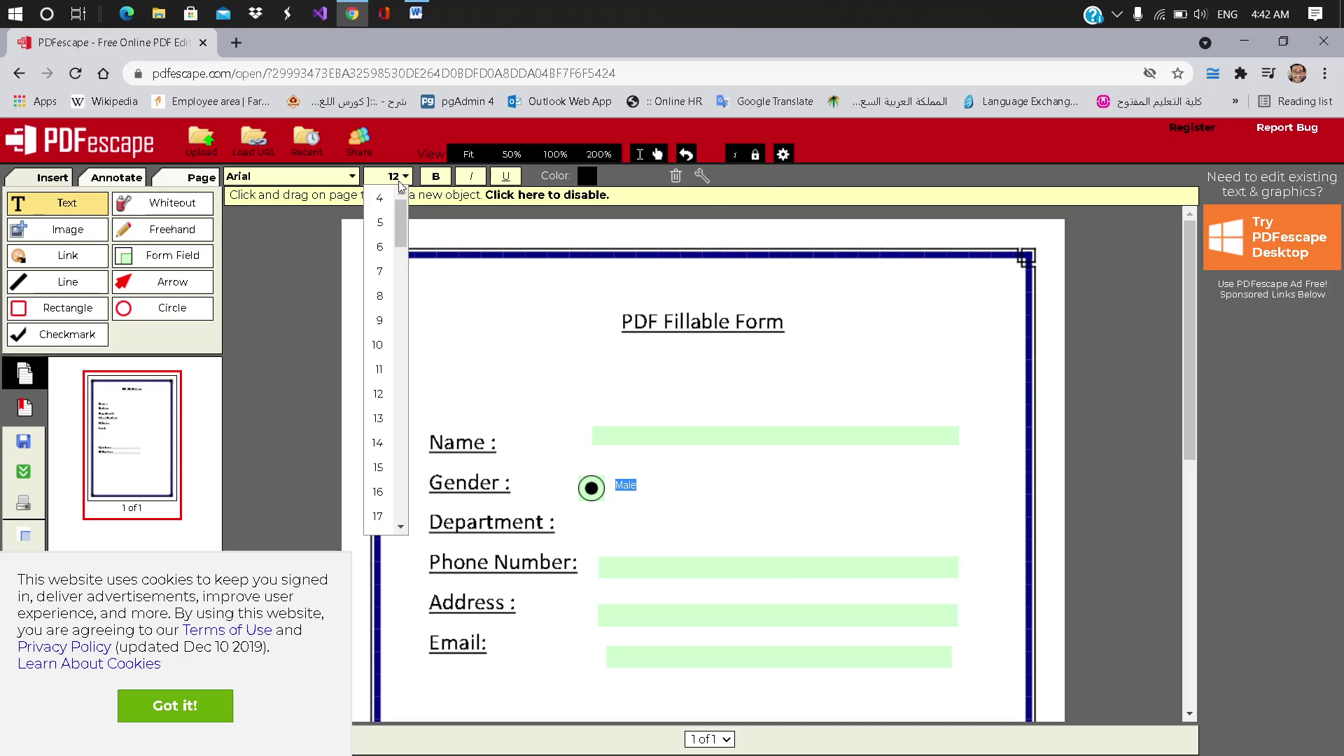
{"action": "left_click", "coordinate": [378, 516]}
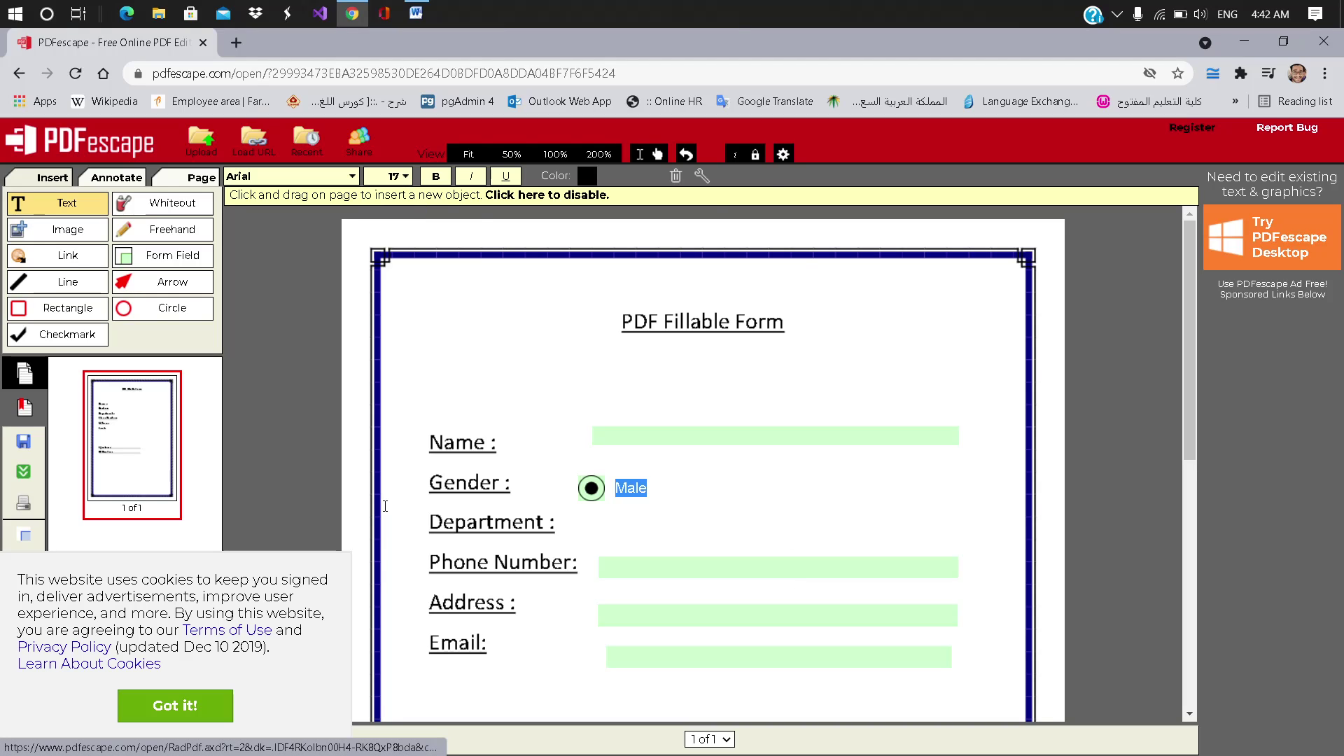
{"action": "left_click", "coordinate": [436, 178]}
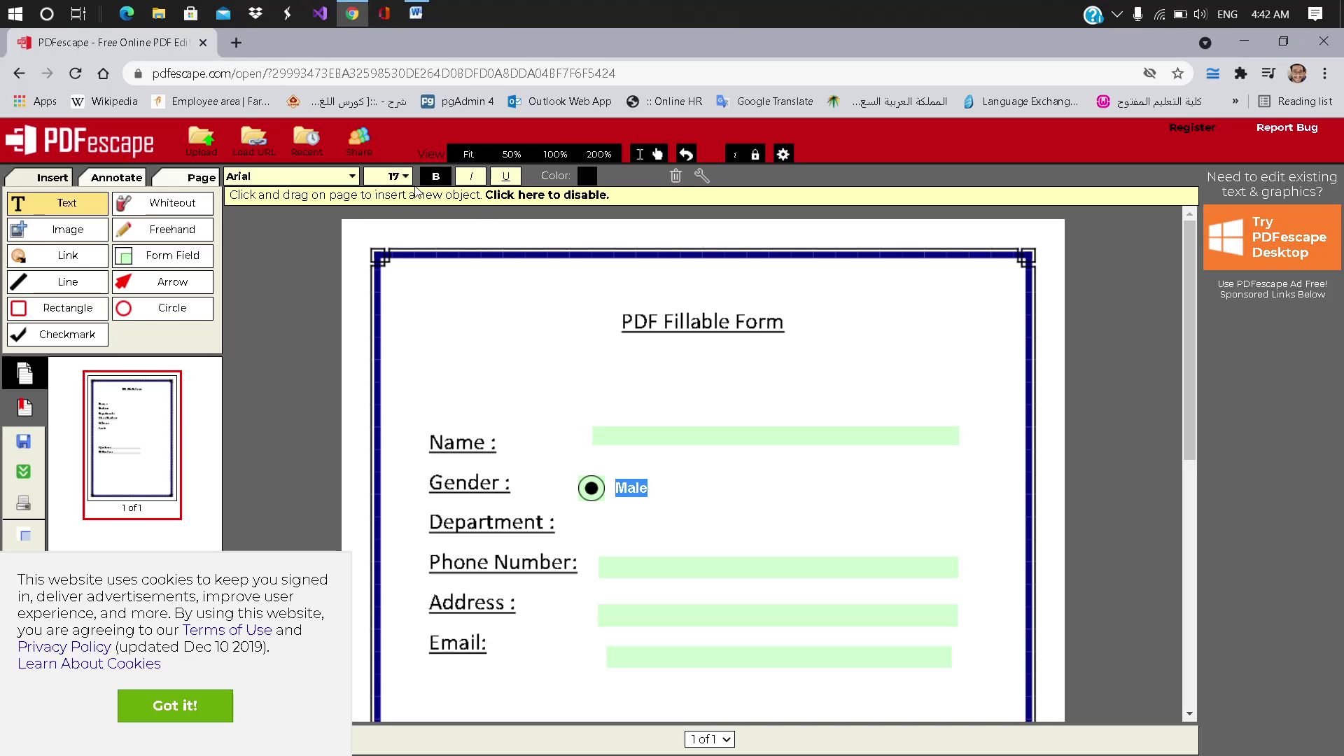
{"action": "left_click", "coordinate": [406, 177]}
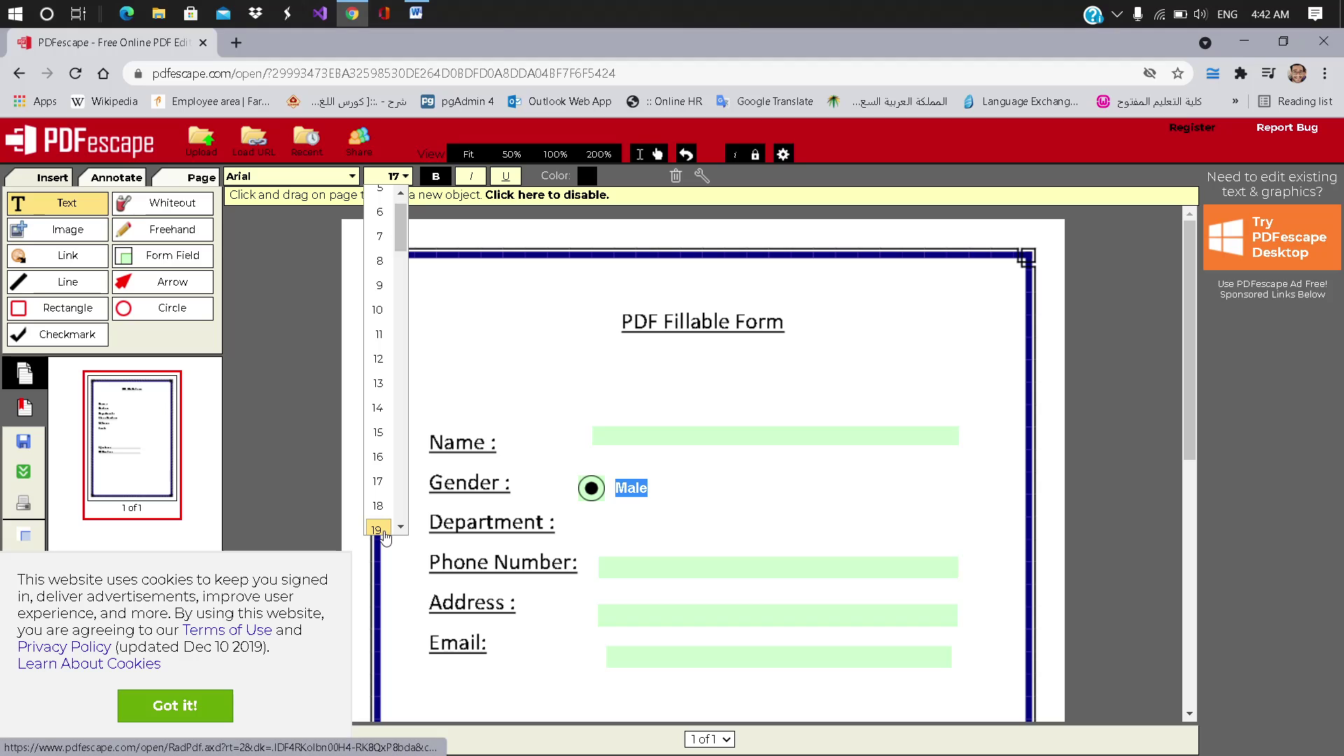
{"action": "left_click", "coordinate": [378, 528]}
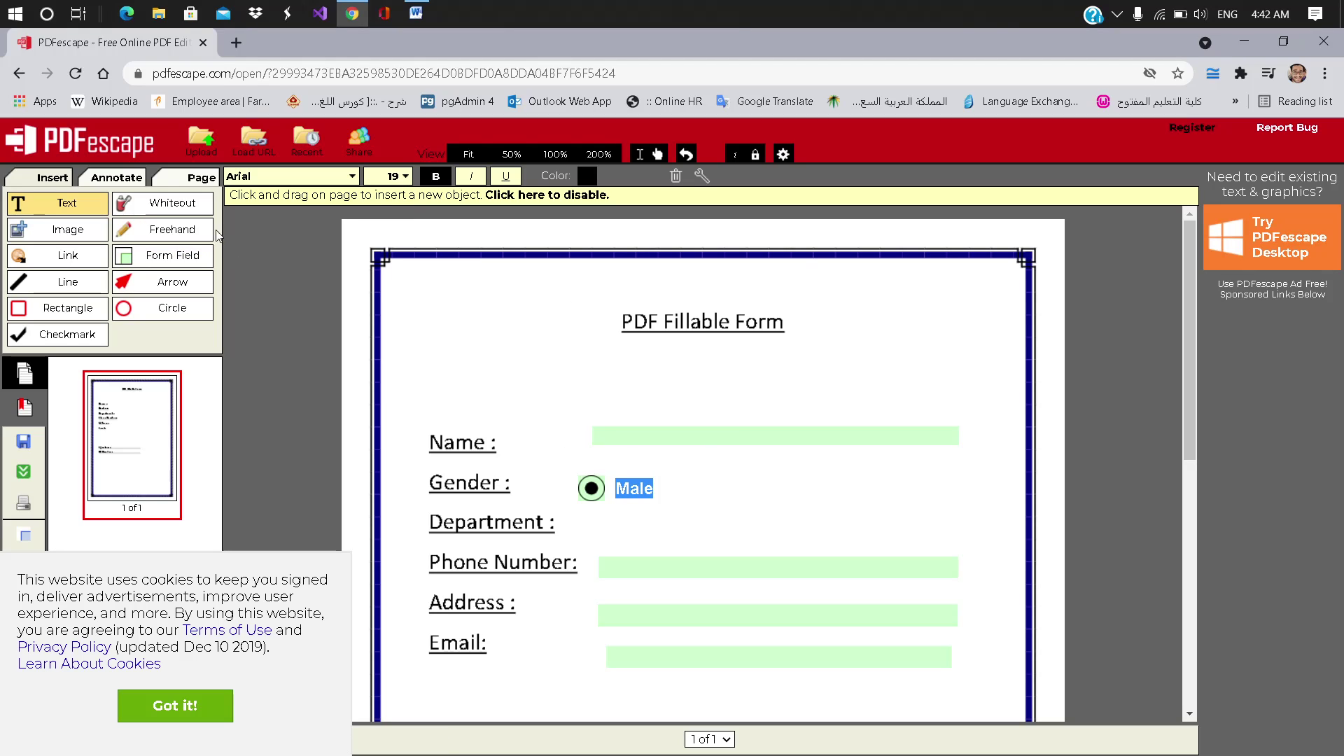
{"action": "left_click", "coordinate": [198, 256]}
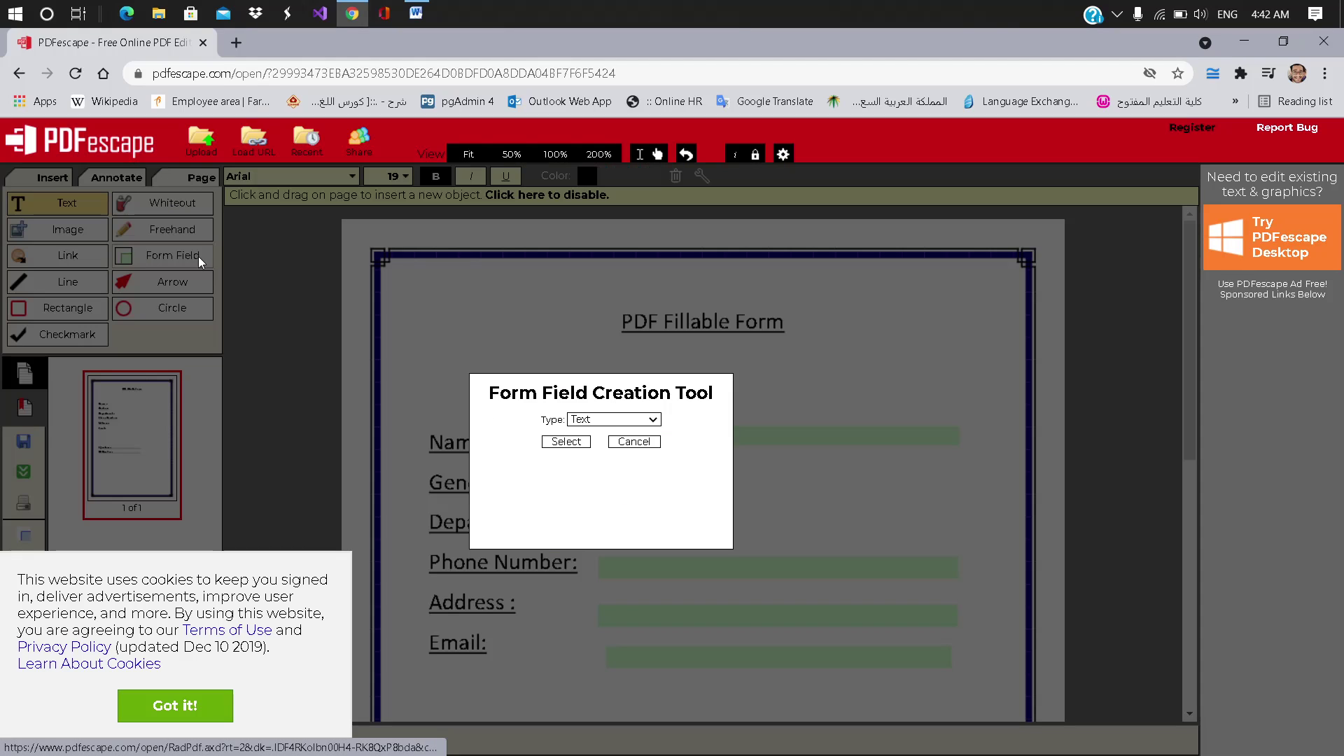
Step: Add a second Radio field to the right of Male, aligned with it
{"action": "left_click", "coordinate": [598, 423]}
{"action": "left_click", "coordinate": [606, 474]}
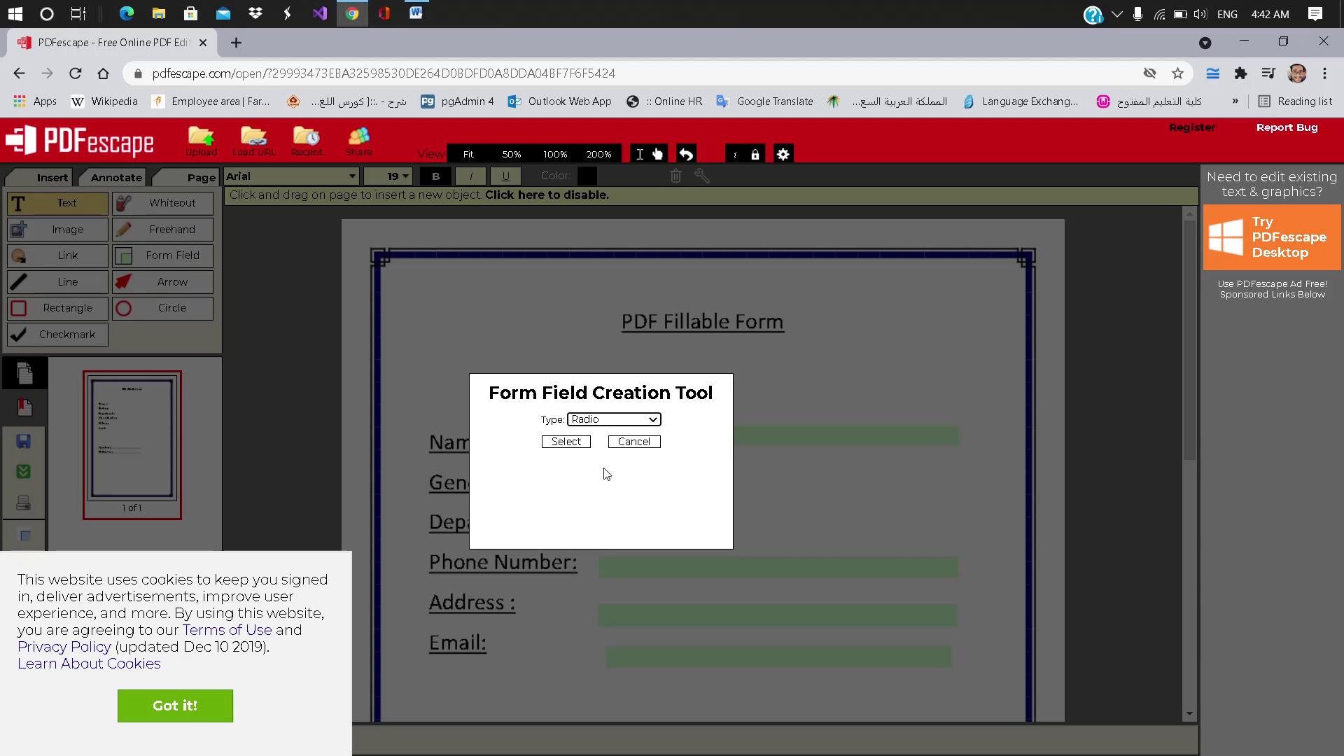
{"action": "left_click", "coordinate": [566, 442]}
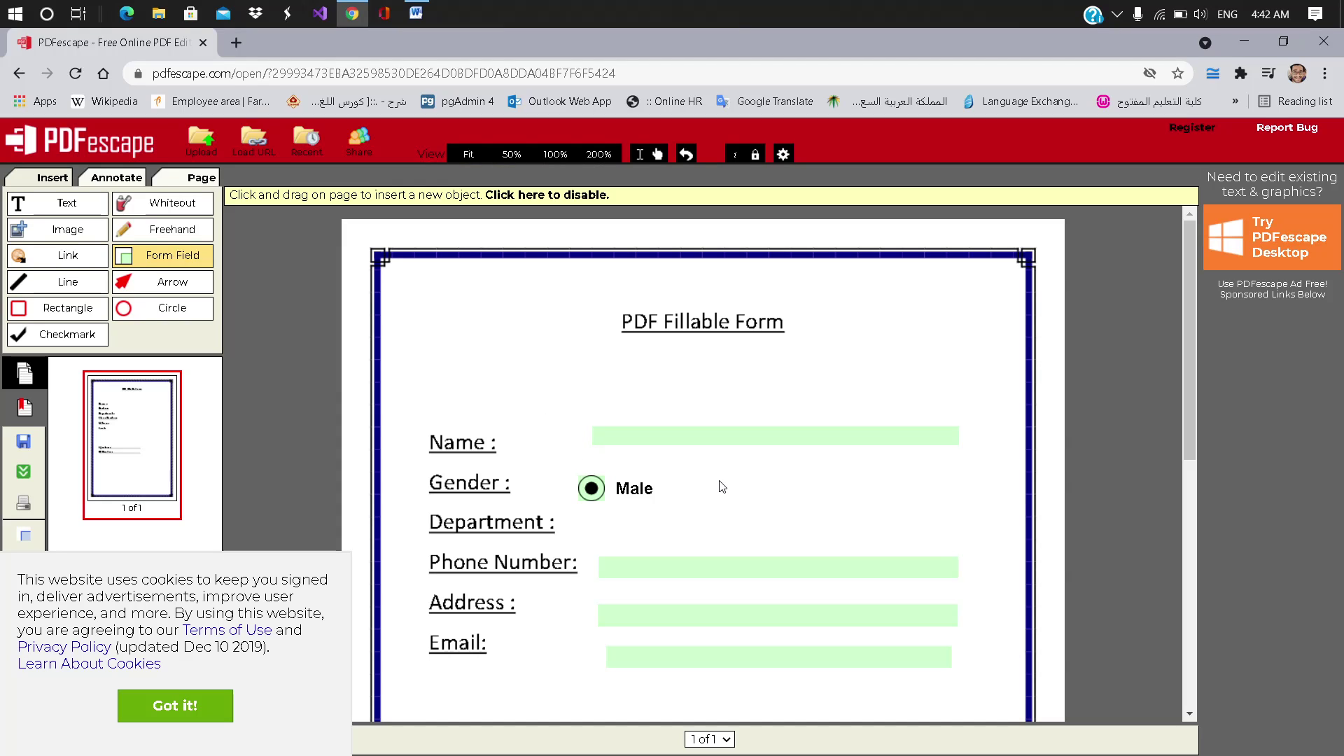
{"action": "left_click", "coordinate": [730, 496]}
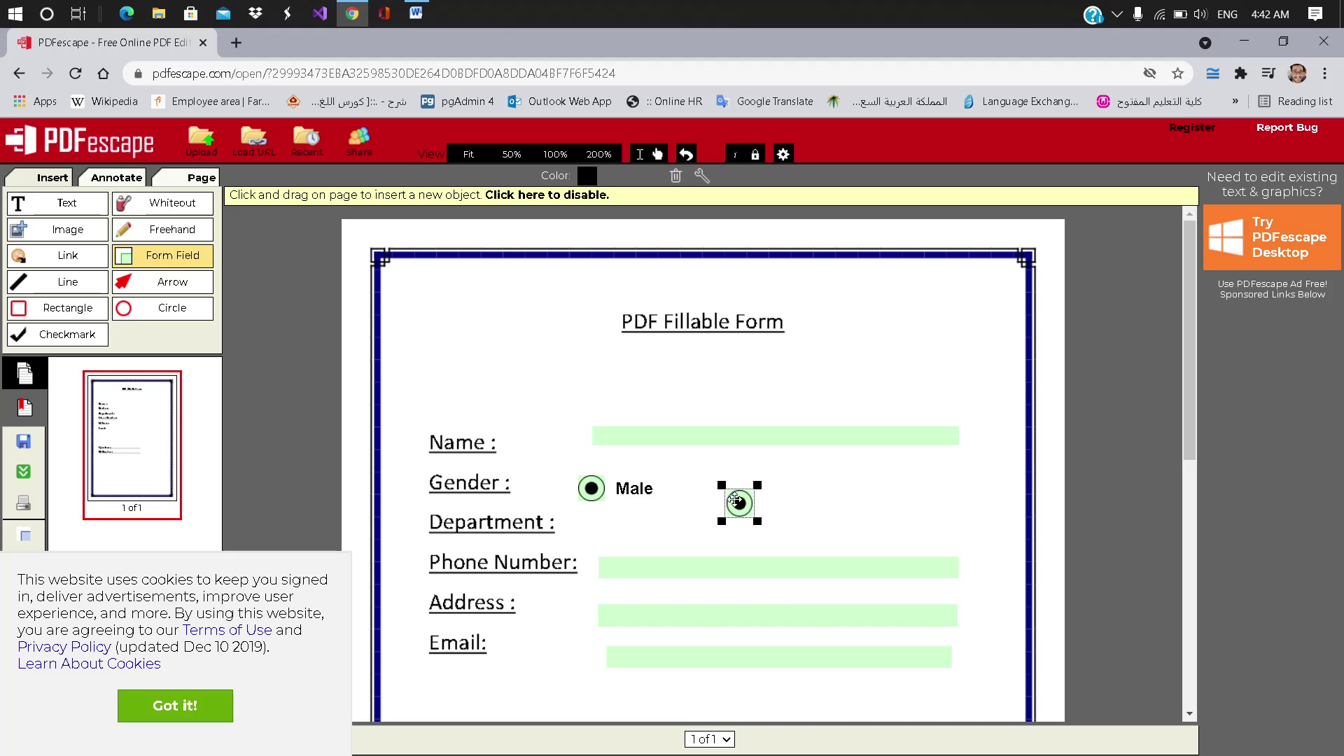
{"action": "left_click_drag", "start_coordinate": [734, 498], "coordinate": [713, 482]}
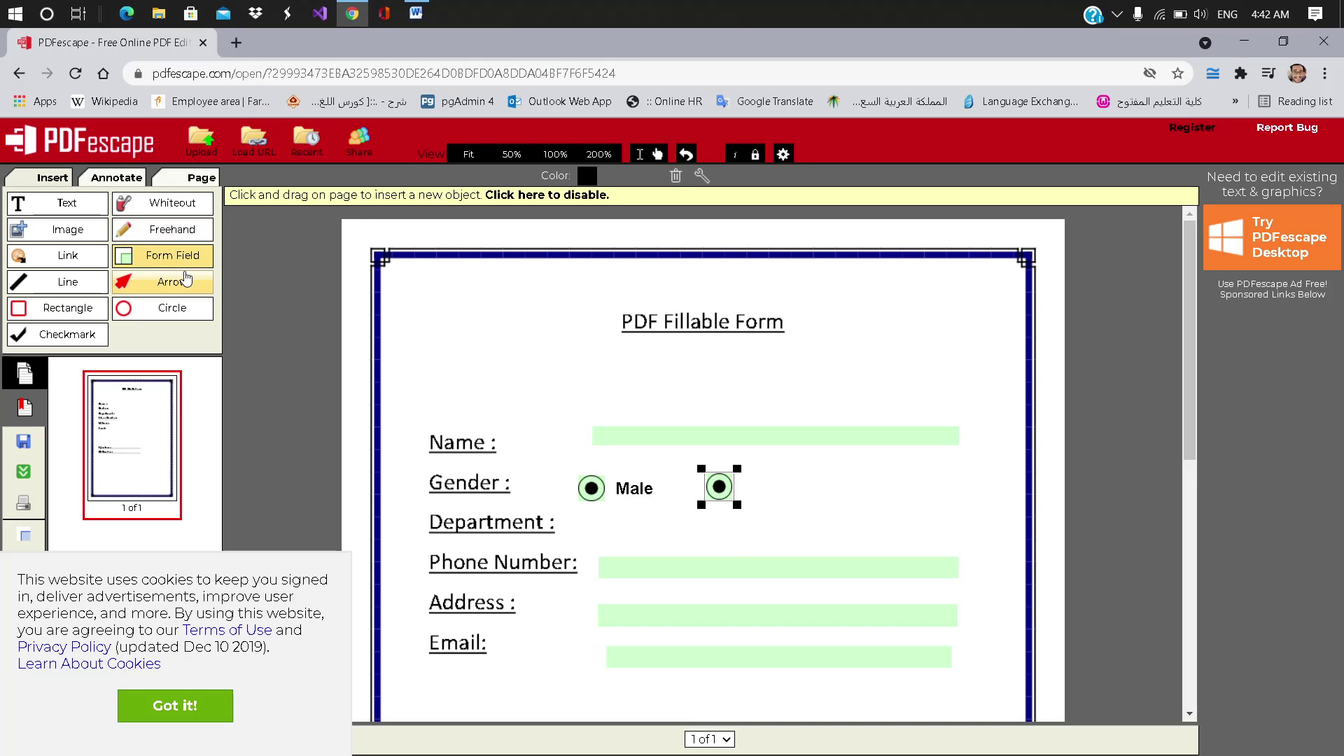
Step: Label the new radio button 'Female'
{"action": "left_click", "coordinate": [68, 205]}
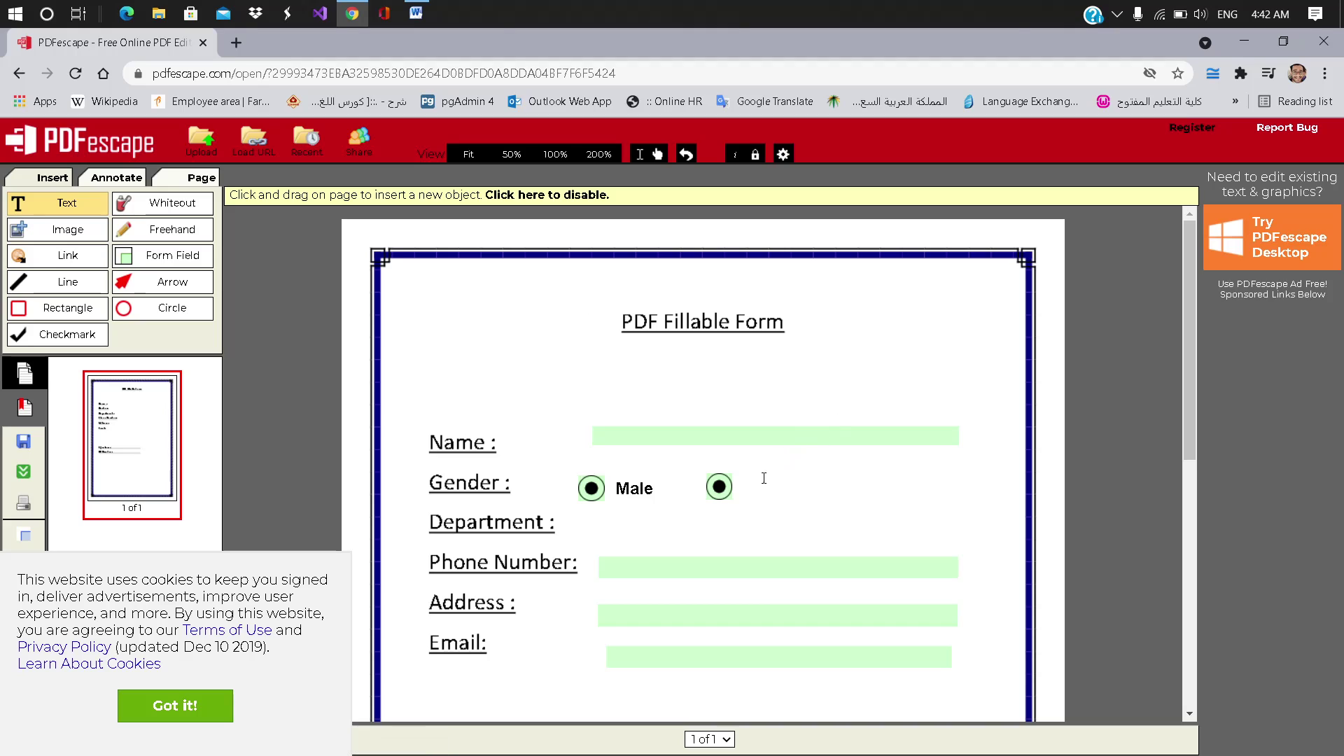
{"action": "left_click", "coordinate": [746, 491]}
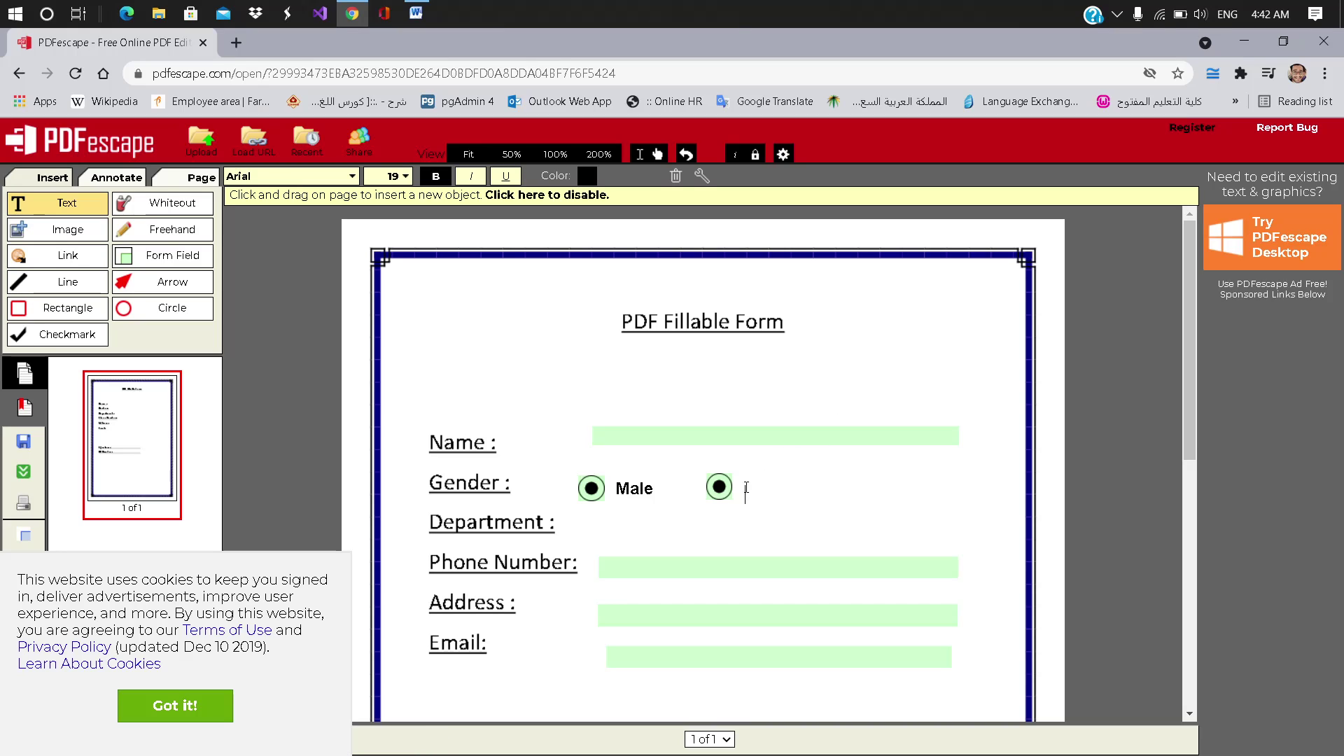
{"action": "type", "text": "F"}
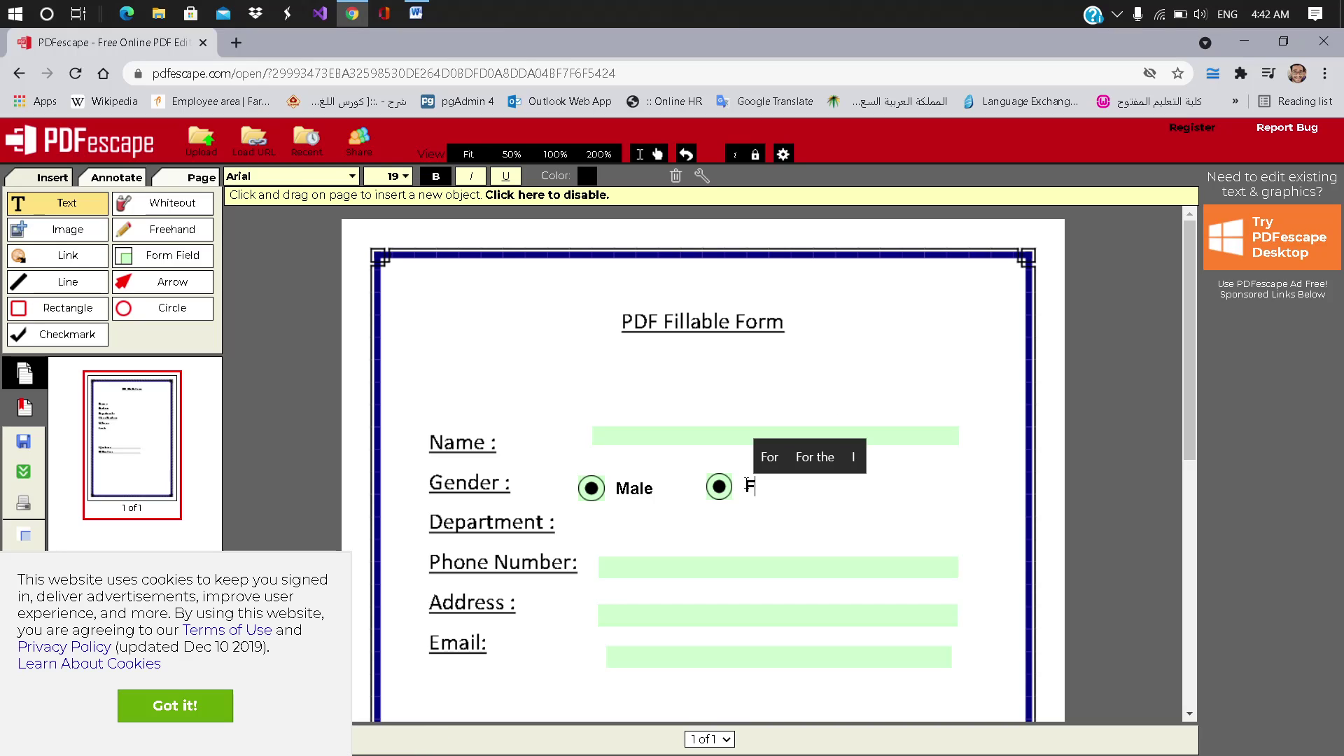
{"action": "type", "text": "emale"}
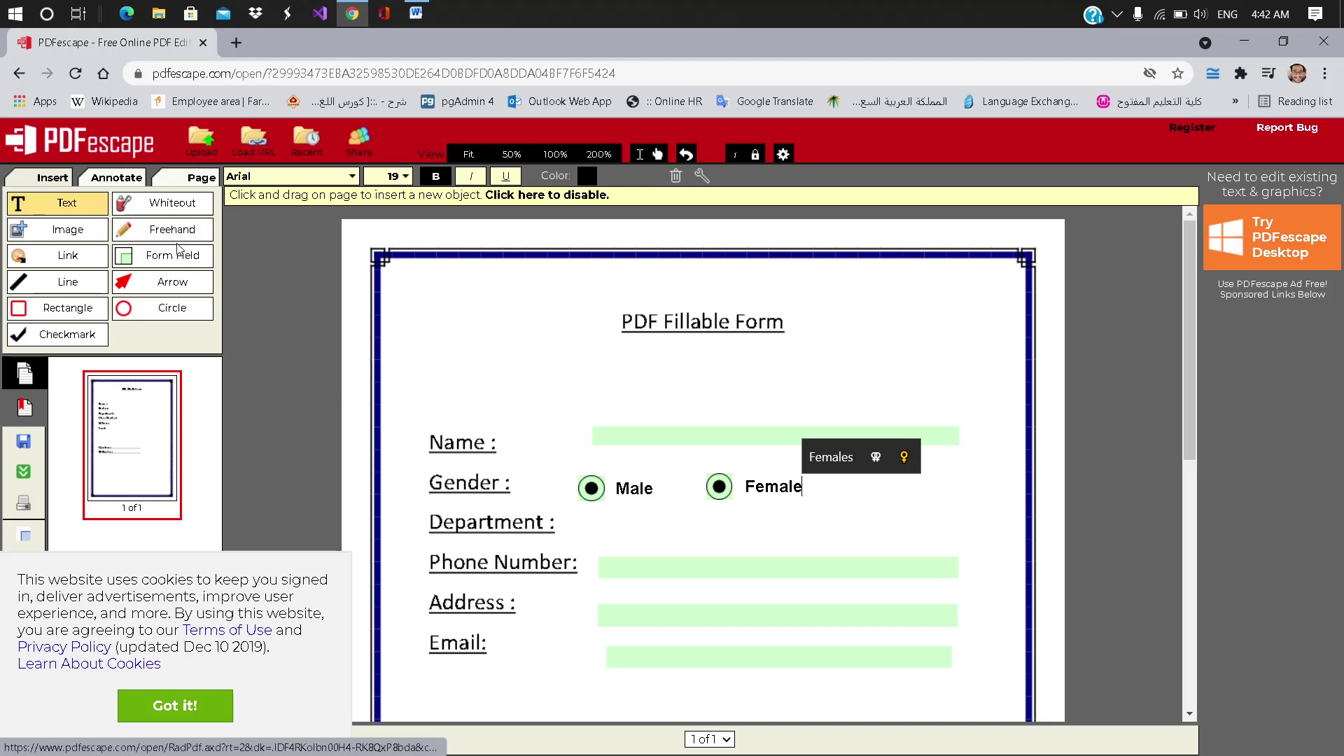
{"action": "left_click", "coordinate": [168, 255]}
{"action": "left_click", "coordinate": [612, 420]}
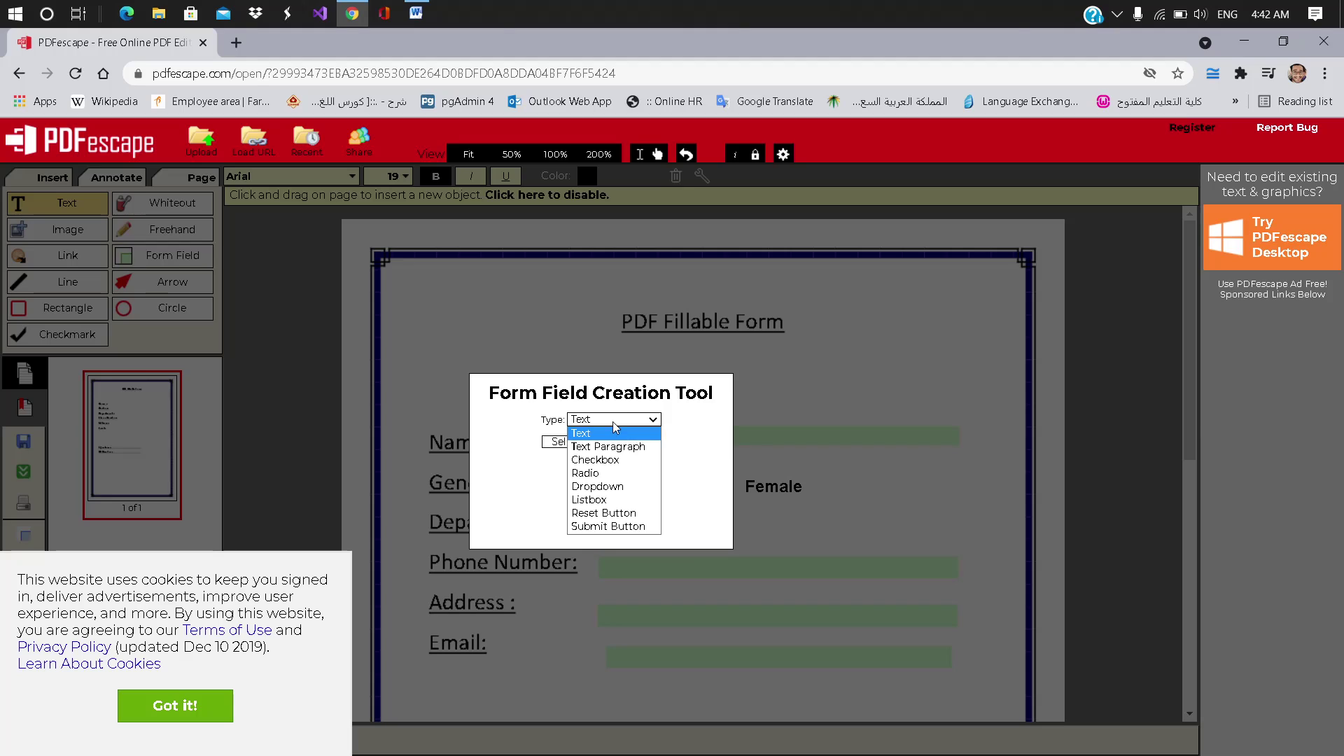
Step: Draw a Dropdown field beside Department and bring up its properties
{"action": "left_click", "coordinate": [616, 487]}
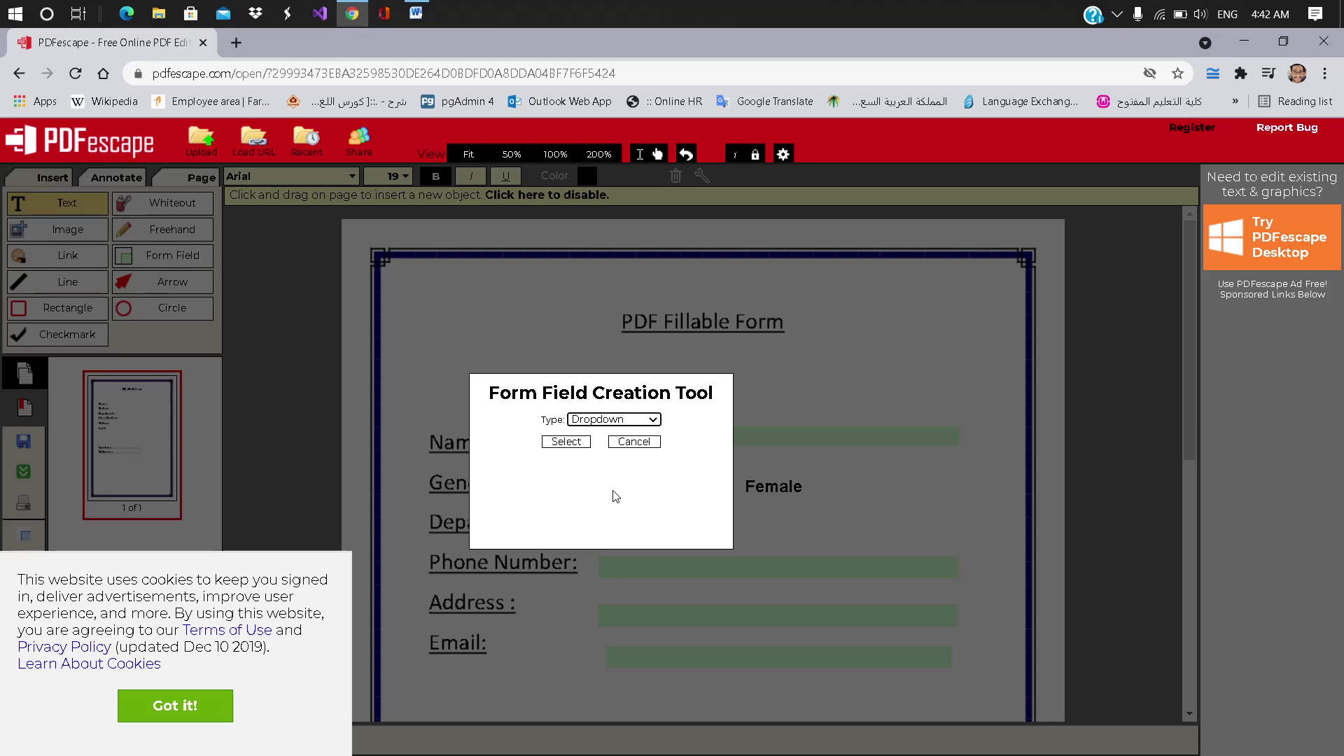
{"action": "left_click", "coordinate": [566, 441]}
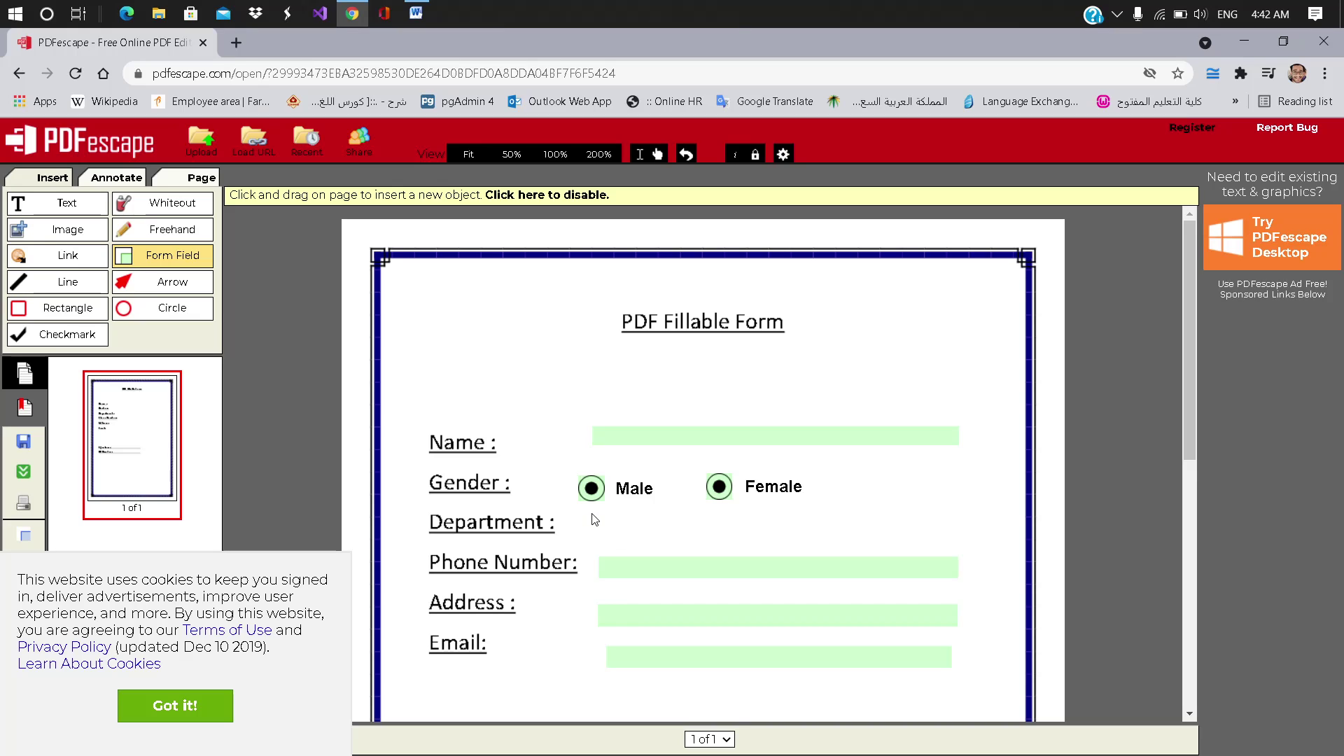
{"action": "left_click_drag", "start_coordinate": [592, 514], "coordinate": [959, 543]}
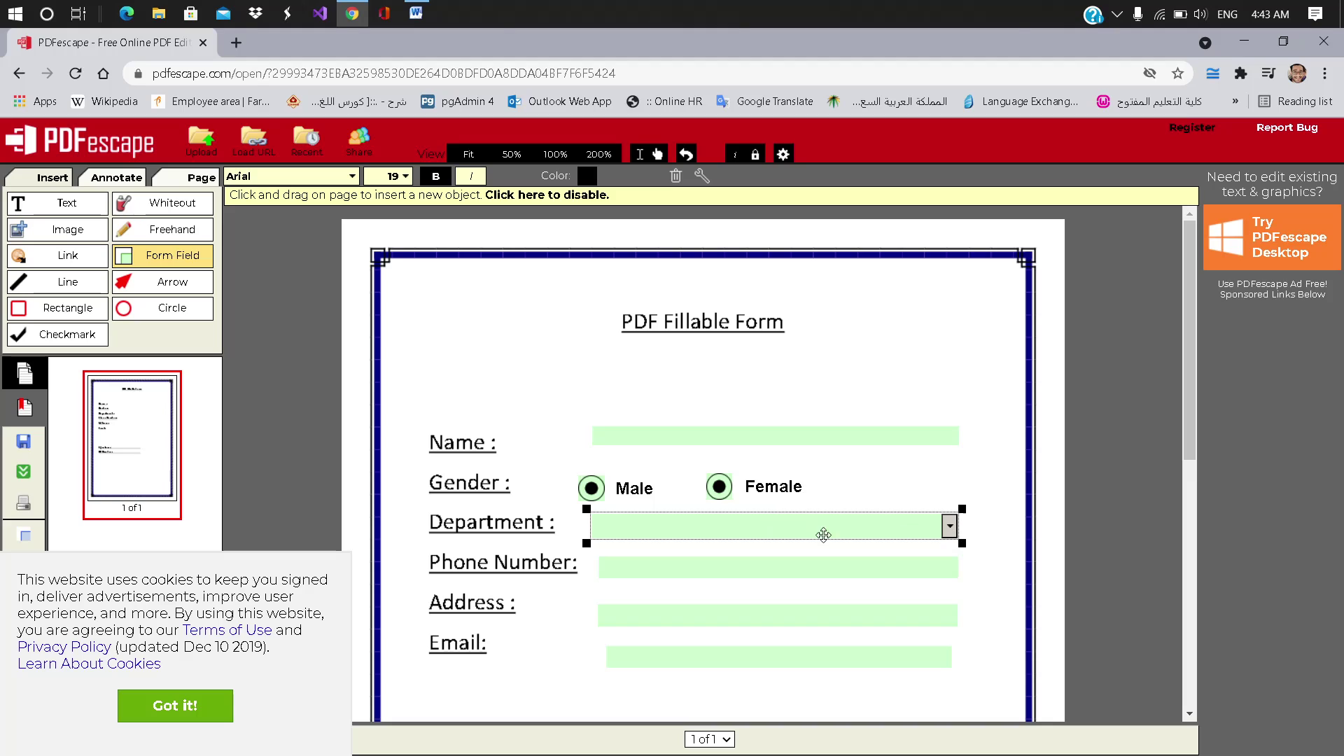
{"action": "right_click", "coordinate": [900, 520]}
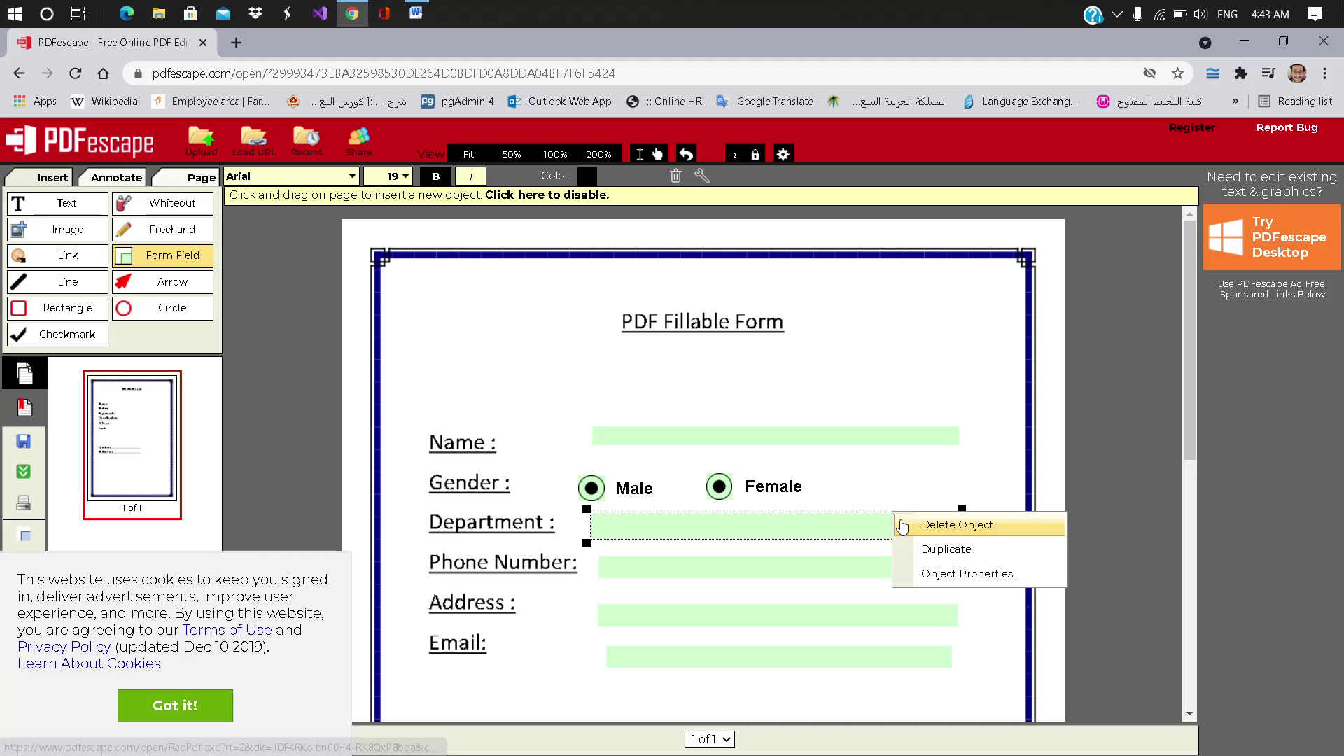
{"action": "left_click", "coordinate": [934, 574]}
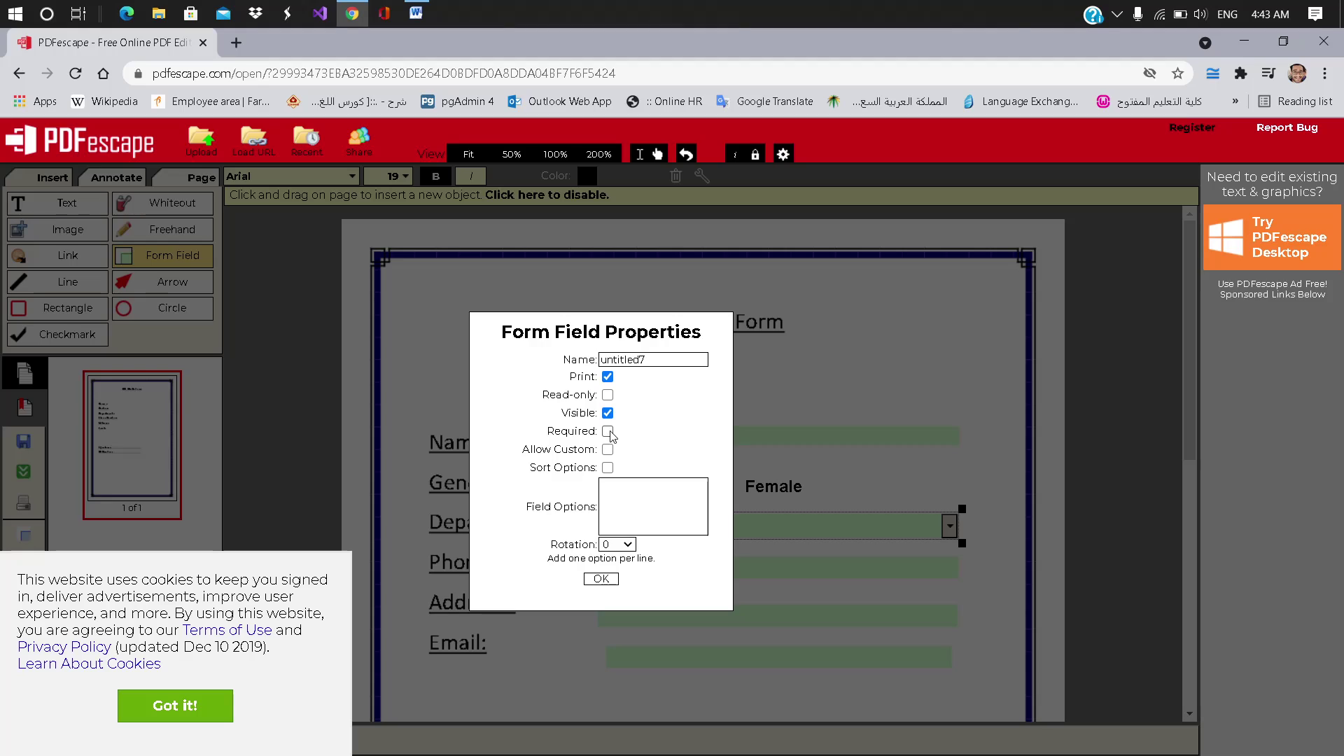
Step: Enter the dropdown options IT, HR and Operation, one per line
{"action": "left_click", "coordinate": [623, 499]}
{"action": "type", "text": "IT"}
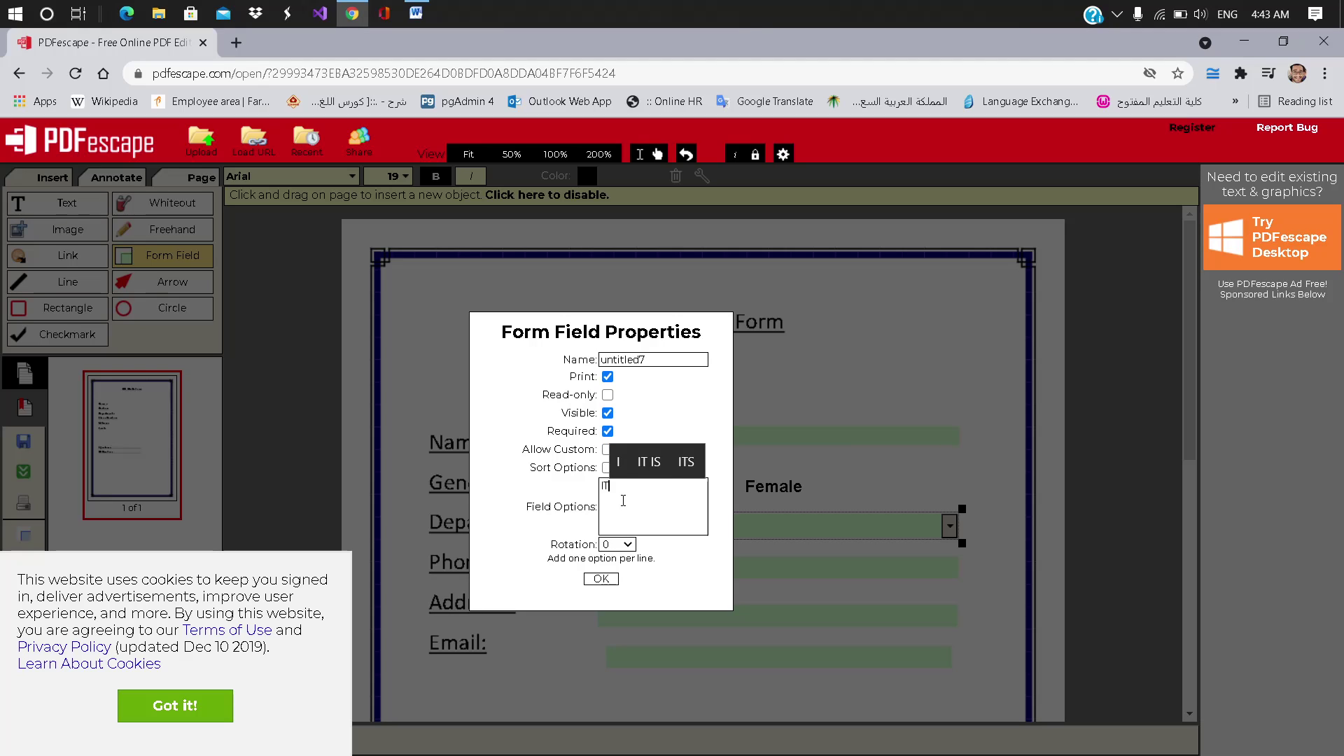
{"action": "key", "text": "Return"}
{"action": "type", "text": "HR"}
{"action": "key", "text": "Return"}
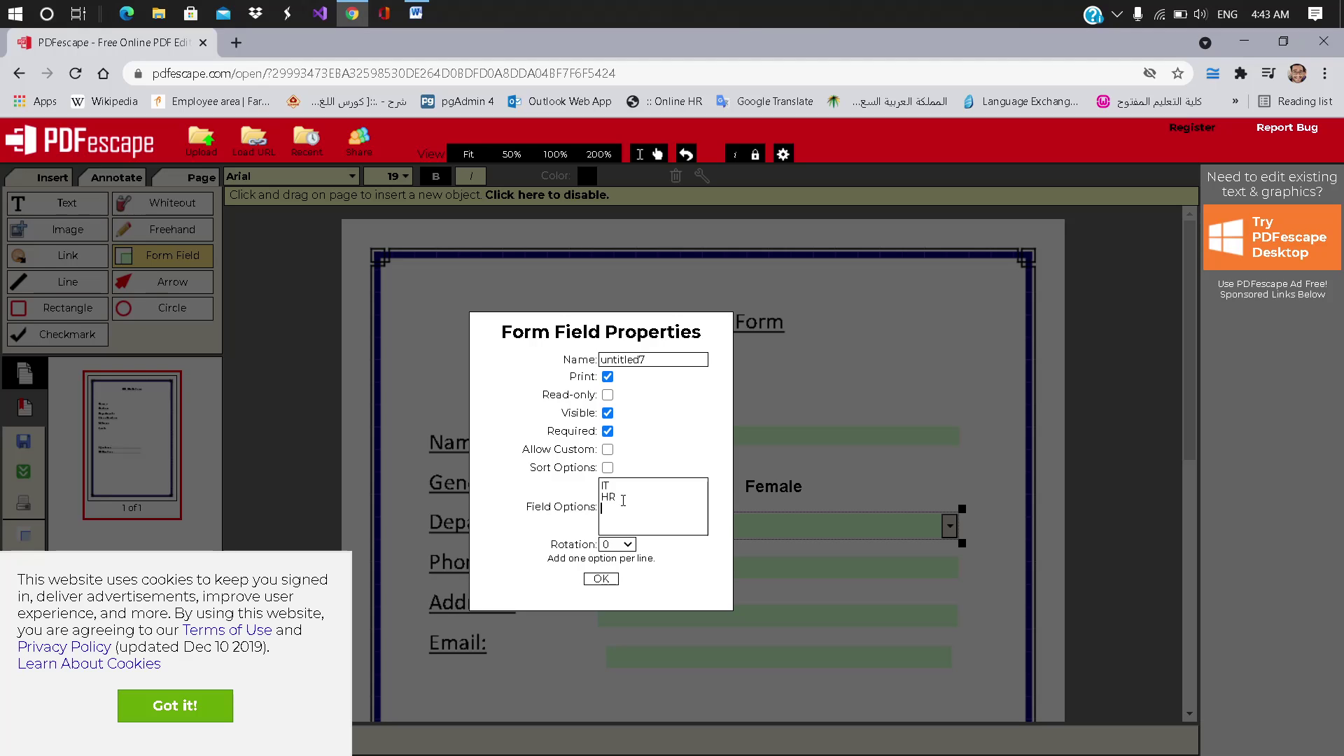
{"action": "type", "text": "Op"}
{"action": "key", "text": "BackSpace"}
{"action": "type", "text": "pration"}
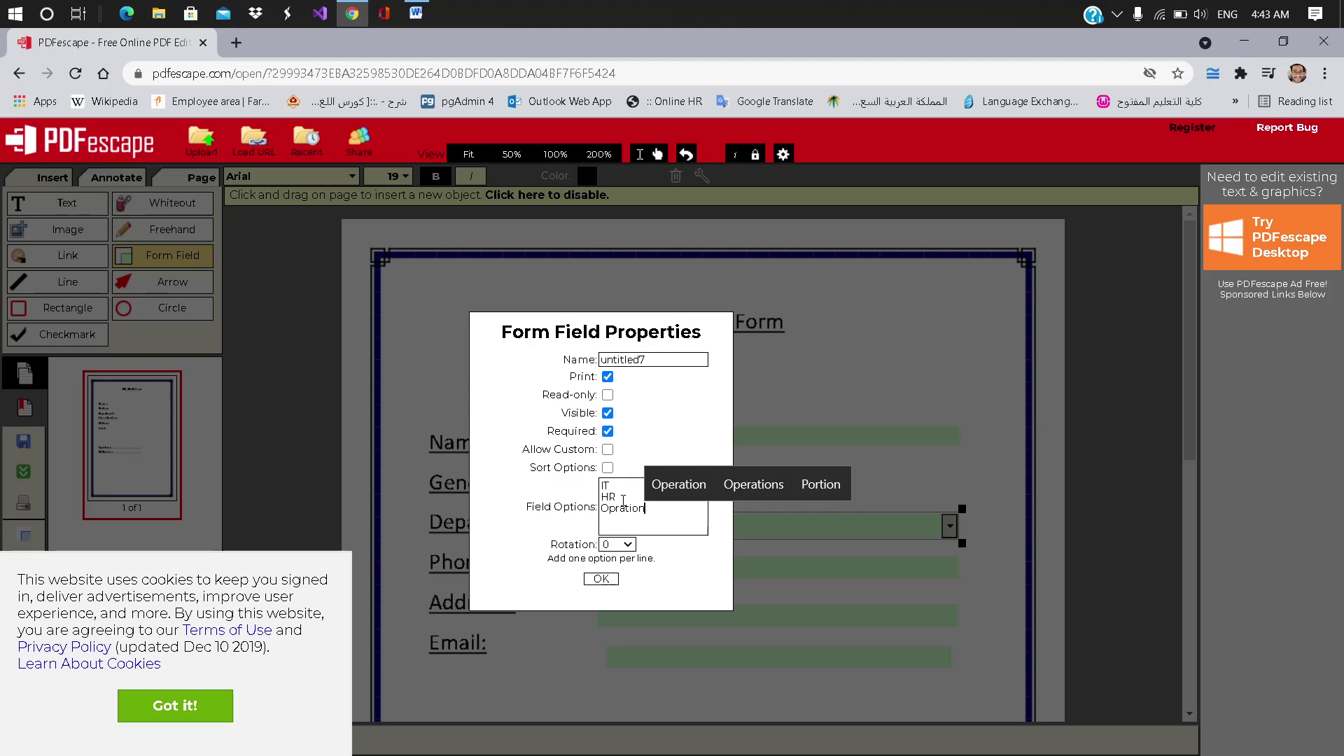
{"action": "left_click", "coordinate": [661, 493]}
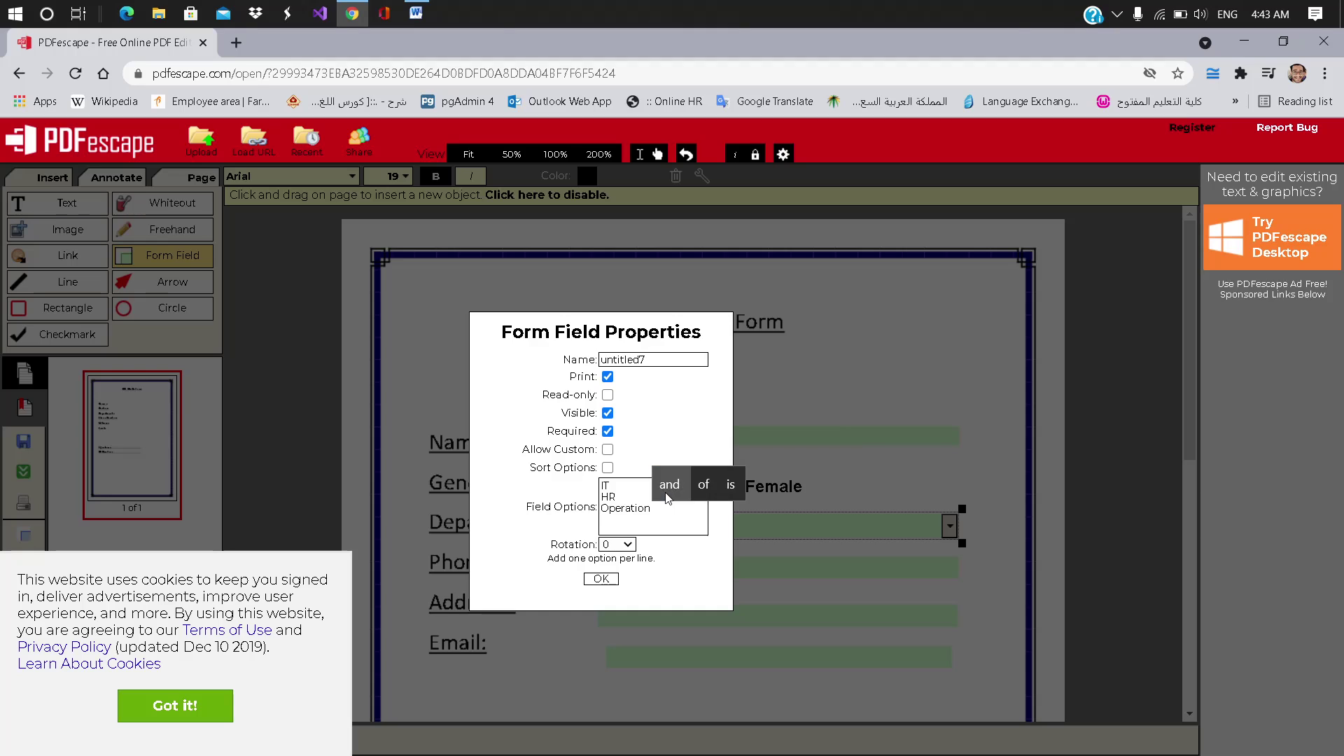
{"action": "key", "text": "Return"}
Step: Add options Area Manager, Ass - Area manager, Store manager and Shift Leader
{"action": "type", "text": "Area"}
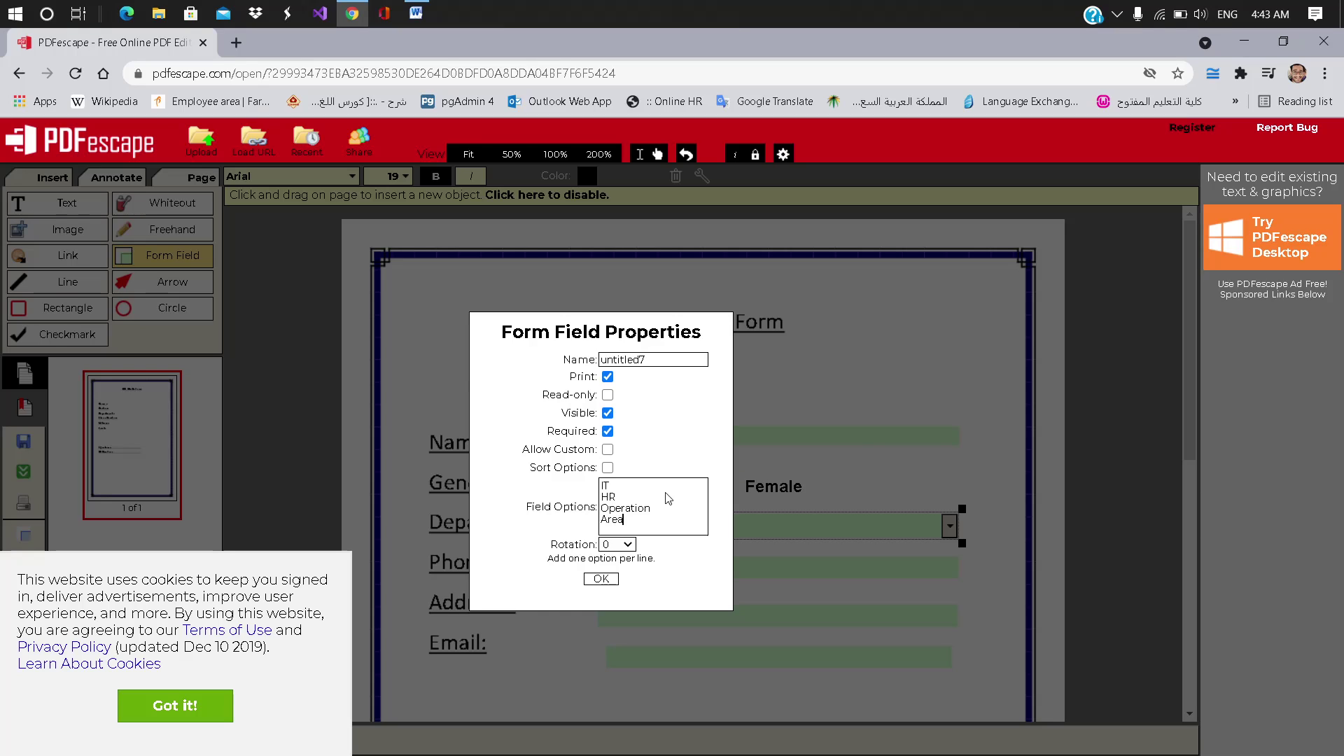
{"action": "type", "text": " Mana"}
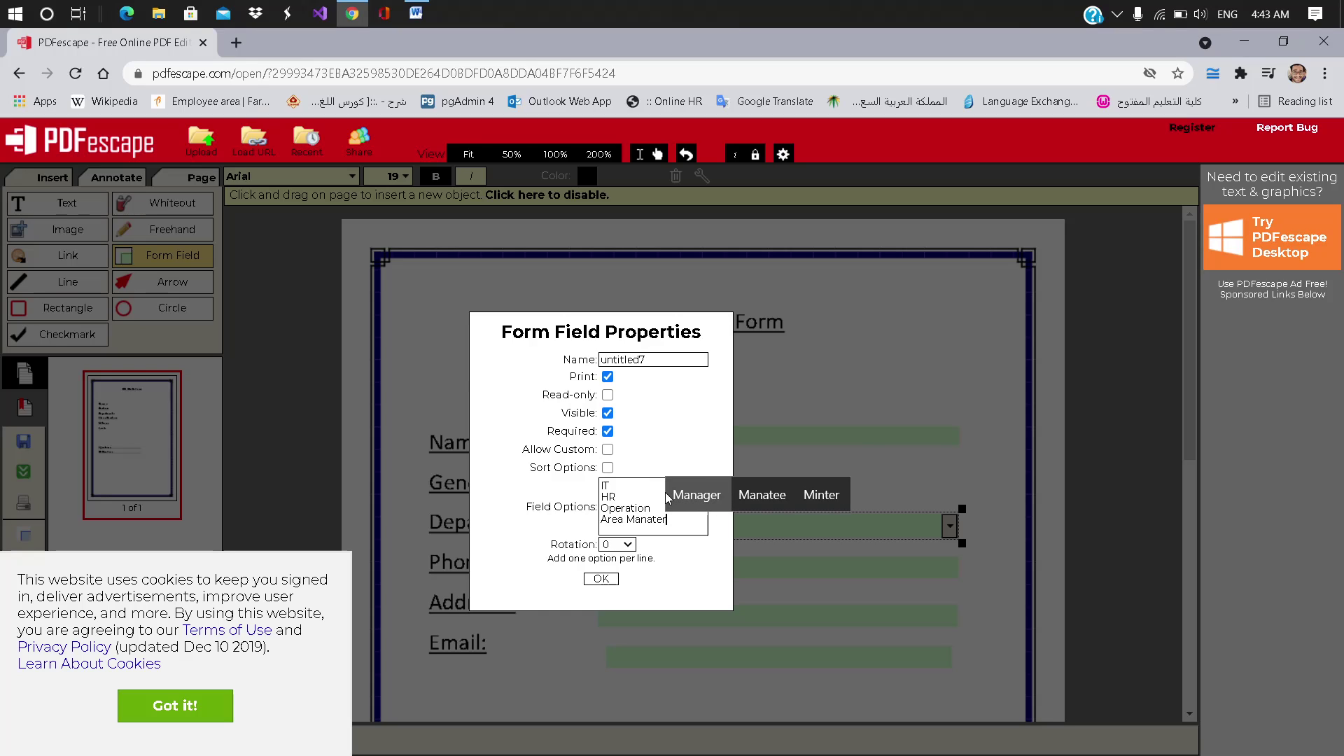
{"action": "left_click", "coordinate": [668, 499]}
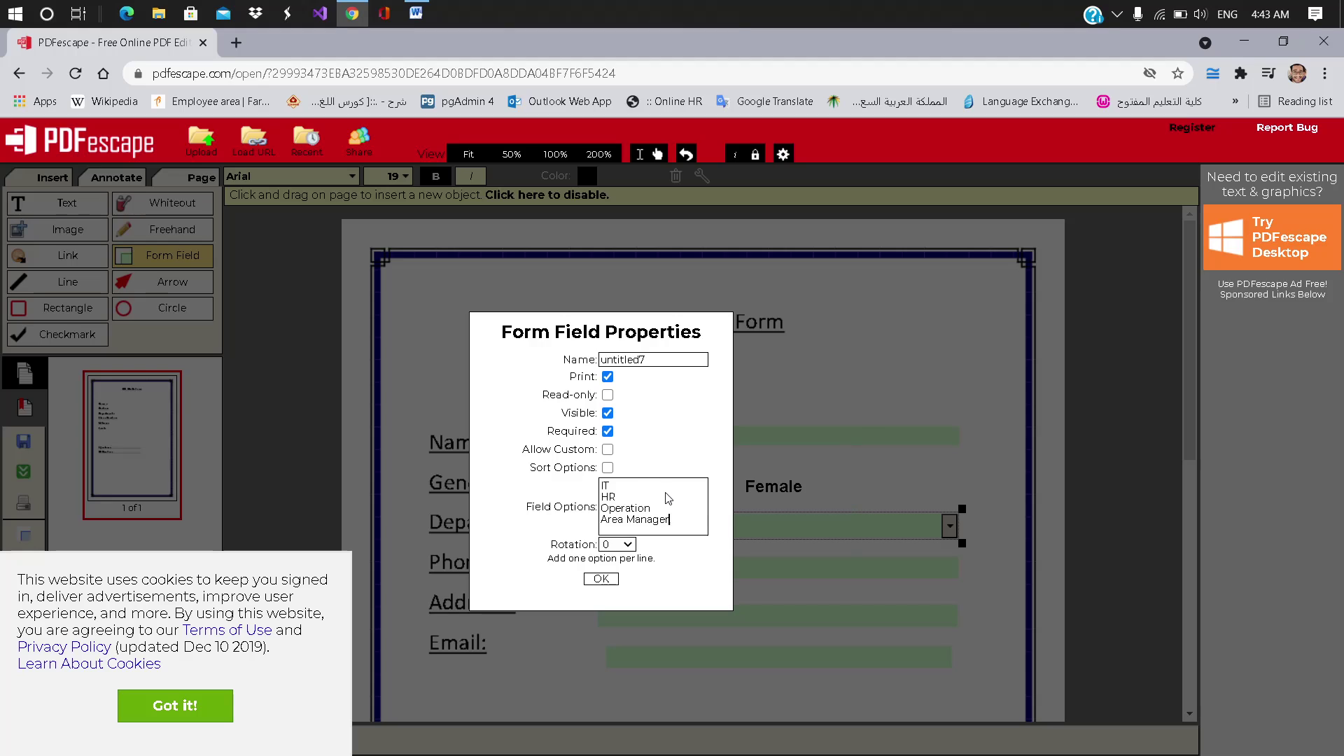
{"action": "key", "text": "Return"}
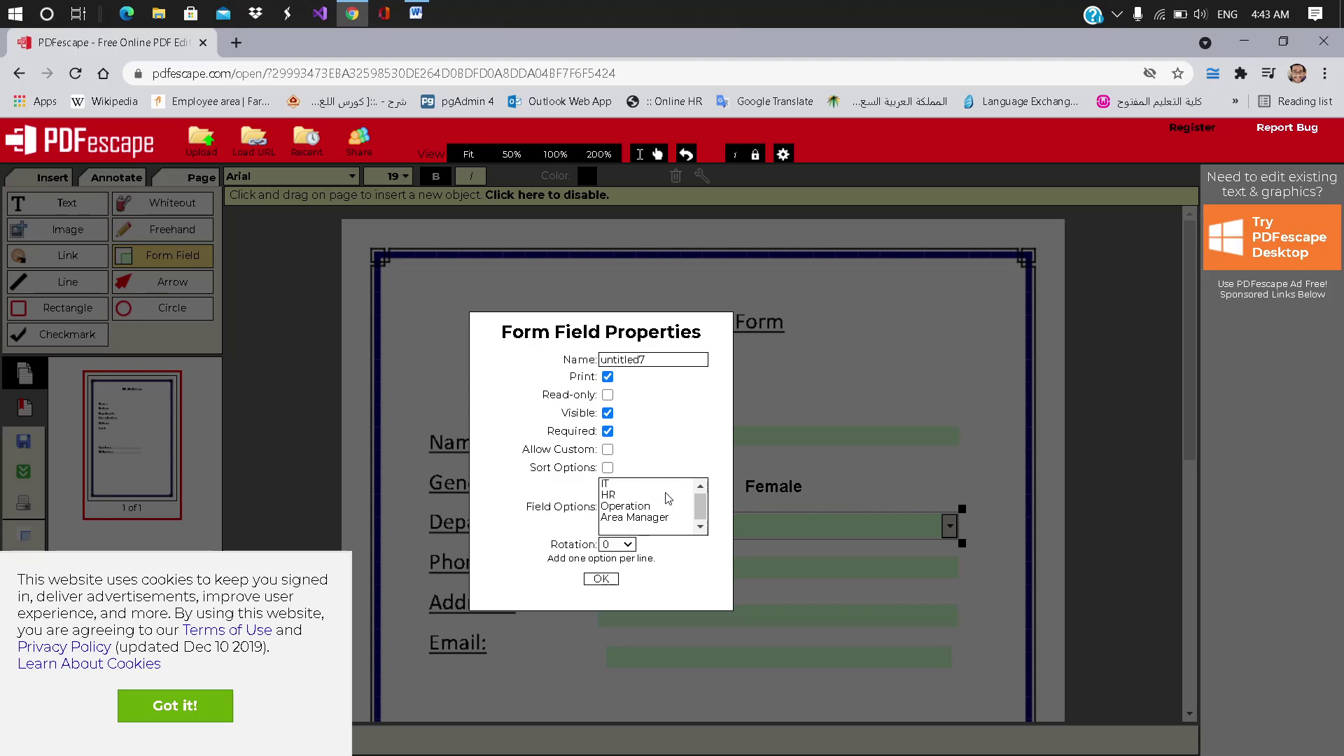
{"action": "type", "text": "Ass"}
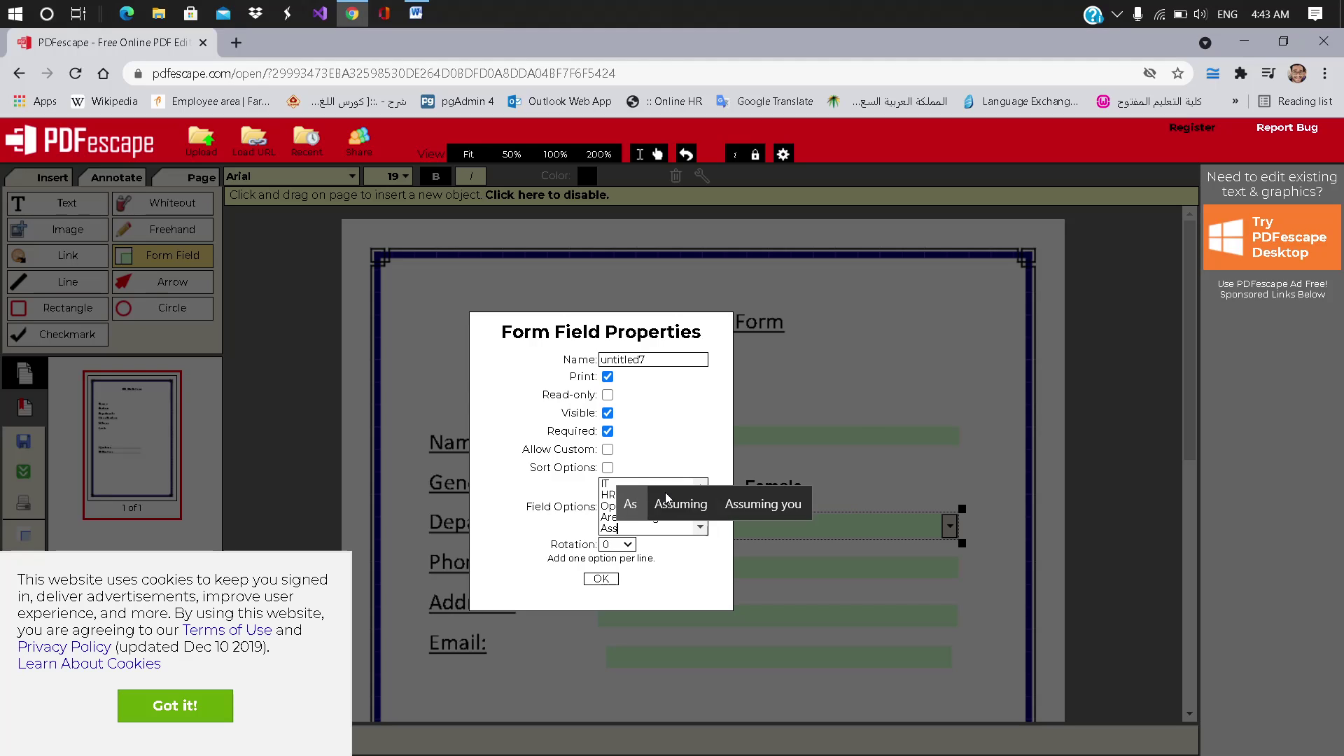
{"action": "type", "text": " - Area manager"}
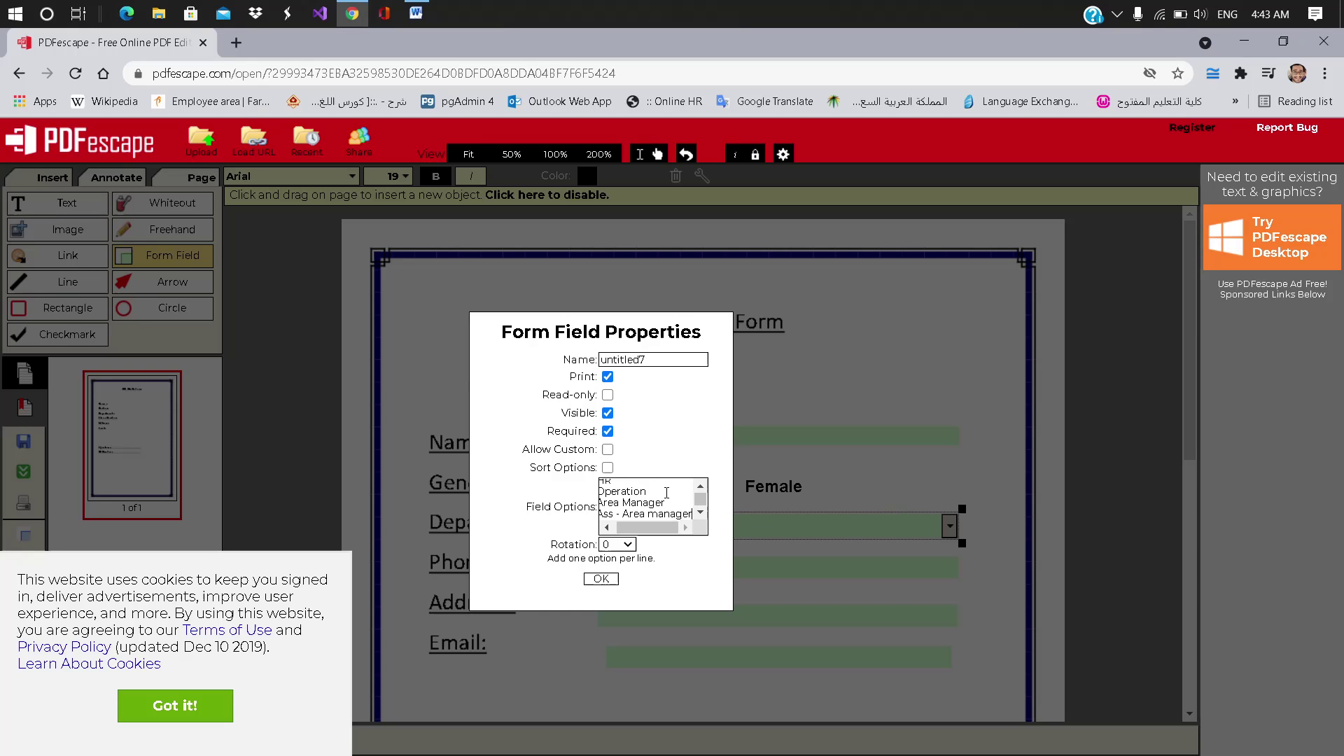
{"action": "key", "text": "Return"}
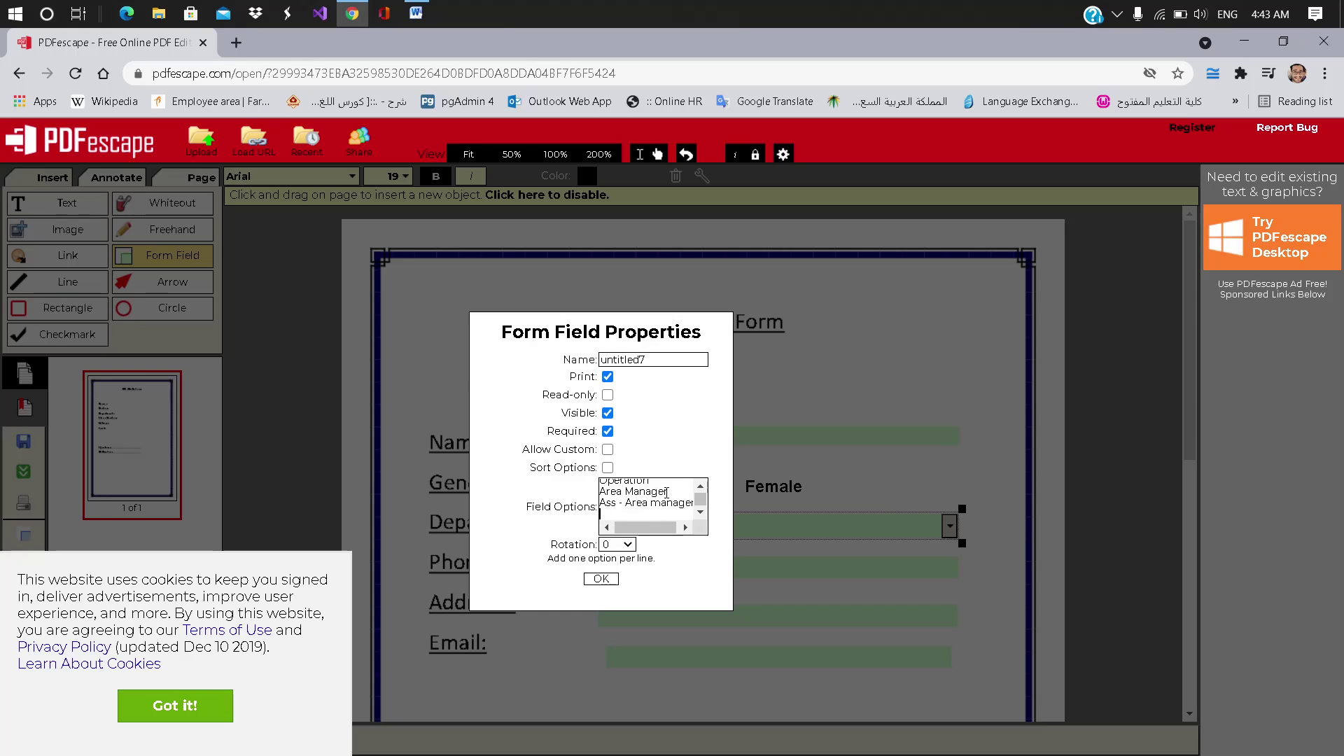
{"action": "type", "text": "Store"}
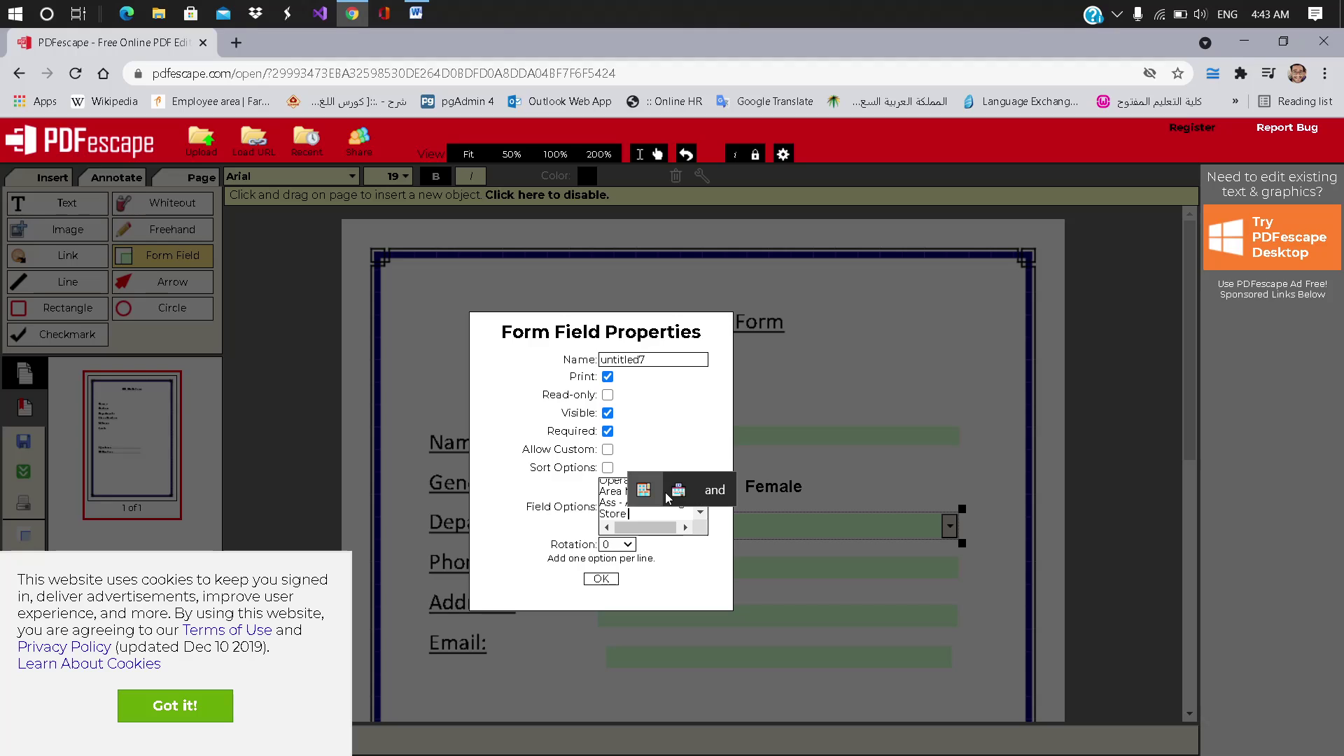
{"action": "type", "text": " managter"}
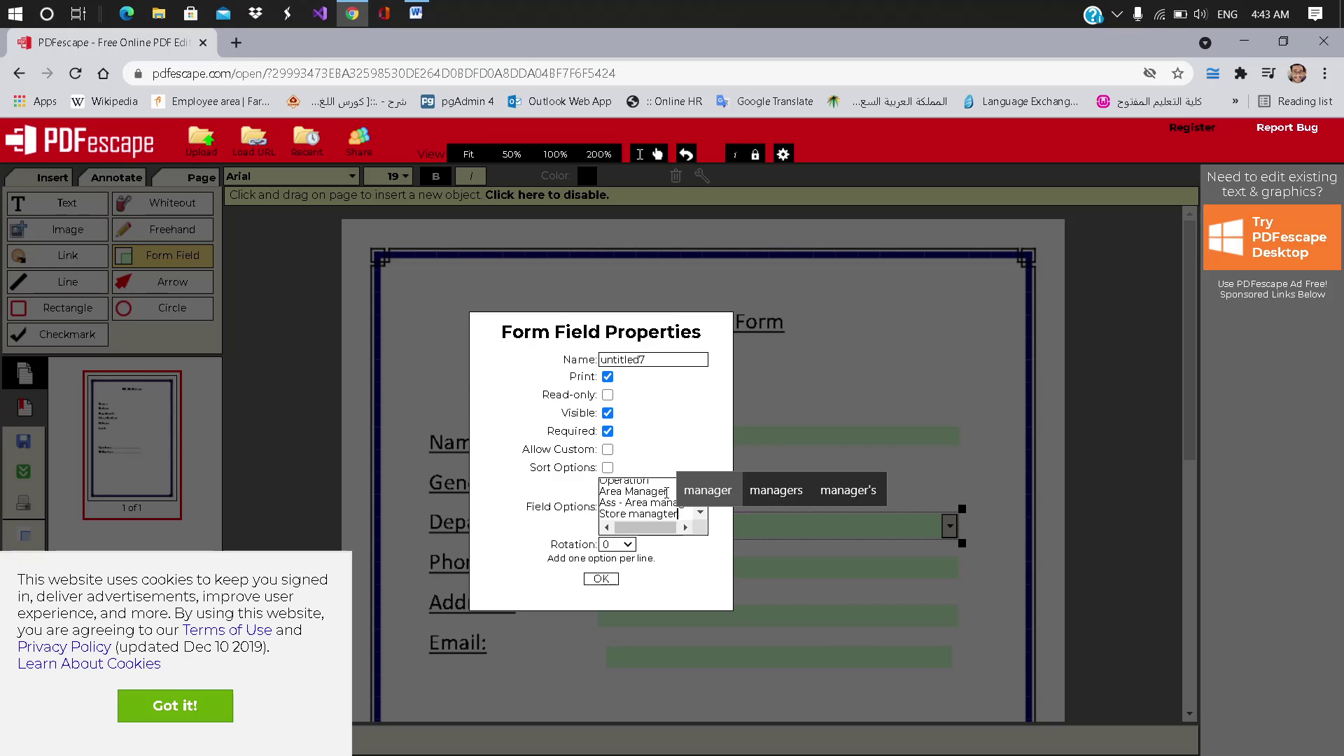
{"action": "key", "text": "BackSpace"}
{"action": "key", "text": "BackSpace"}
{"action": "key", "text": "BackSpace"}
{"action": "type", "text": "er"}
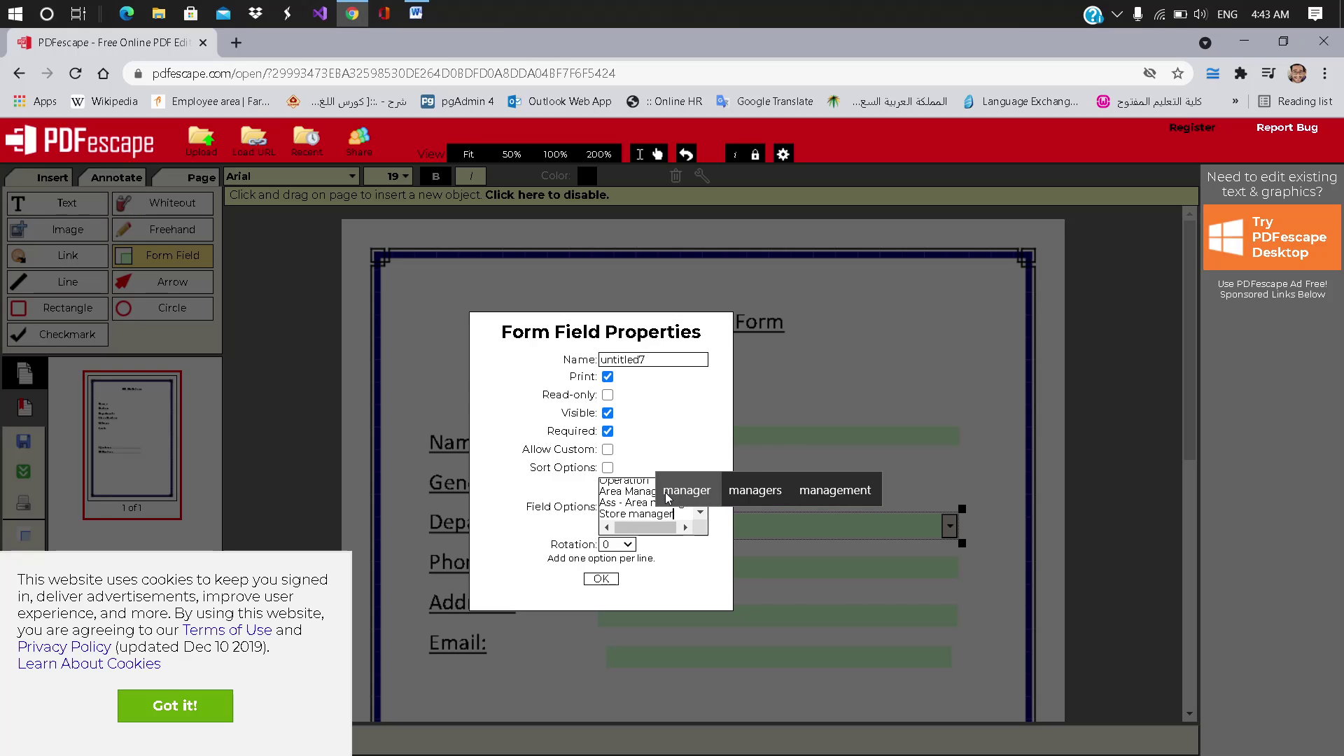
{"action": "key", "text": "Return"}
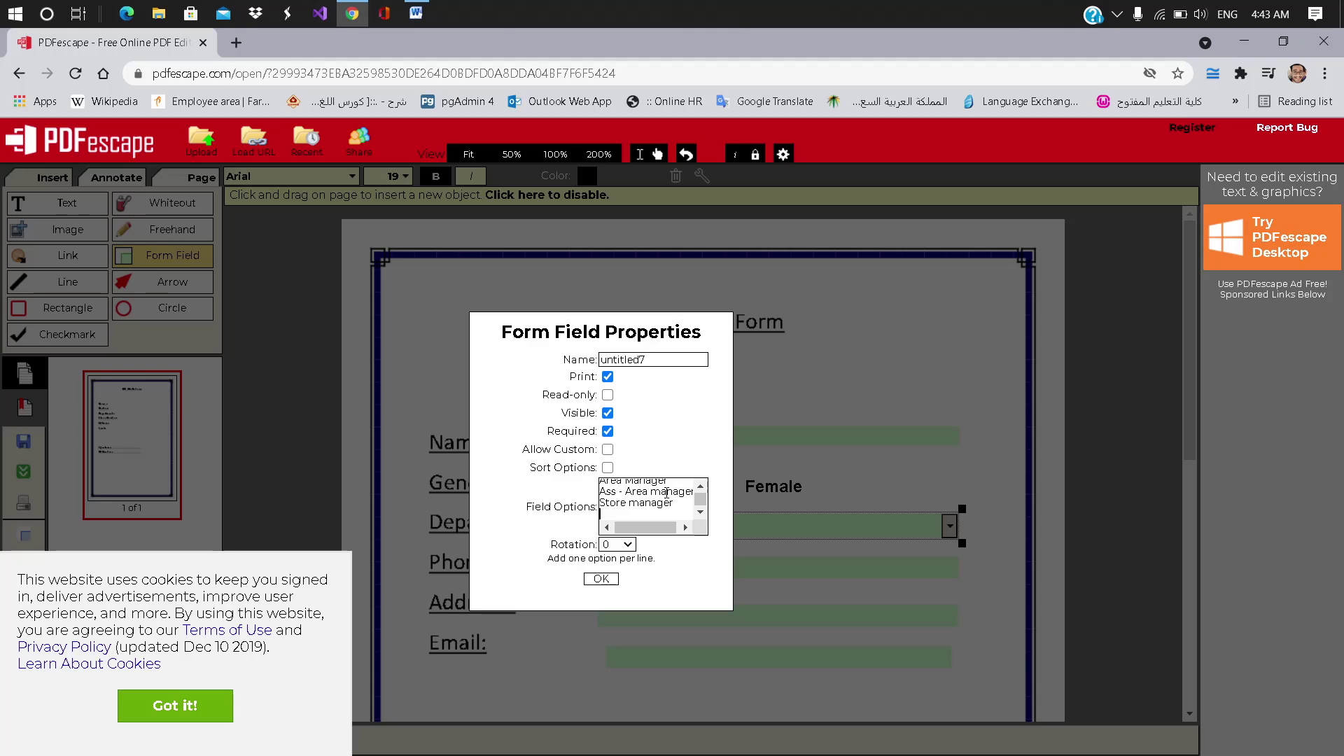
{"action": "type", "text": "Shift"}
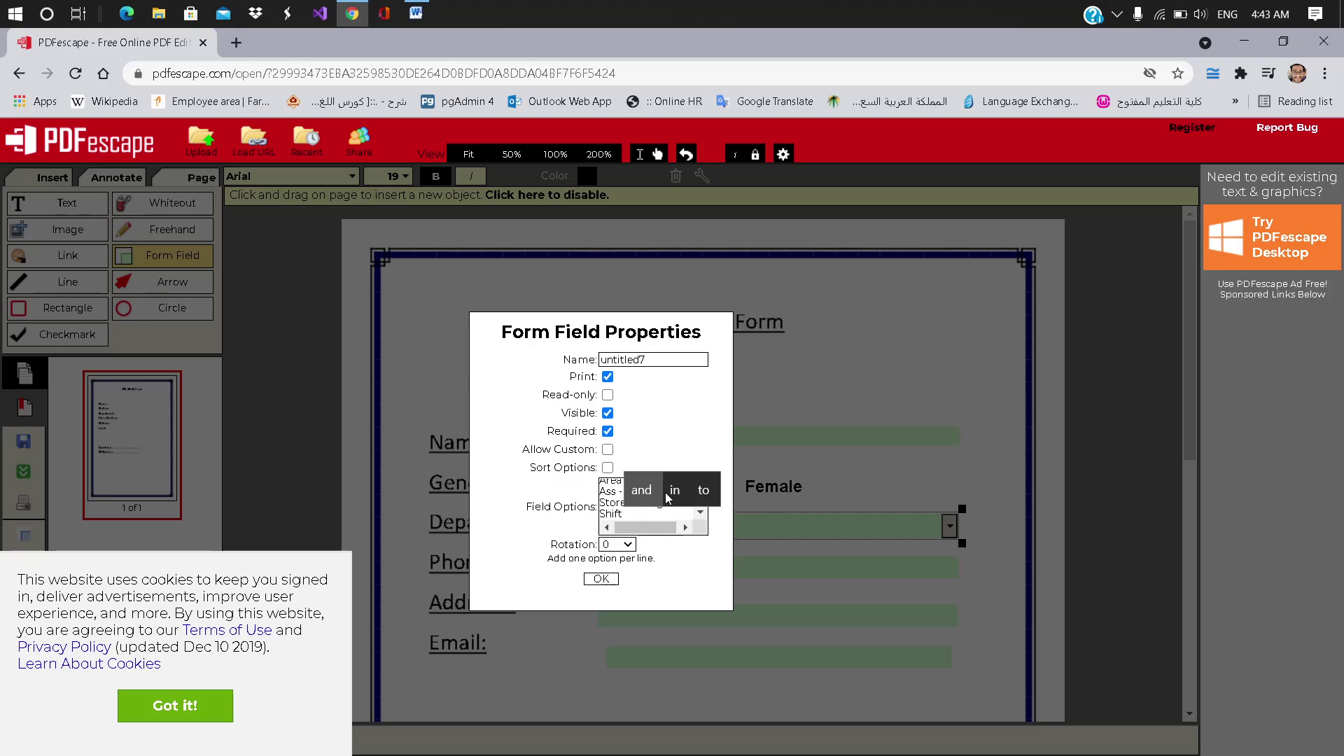
{"action": "type", "text": " Leader"}
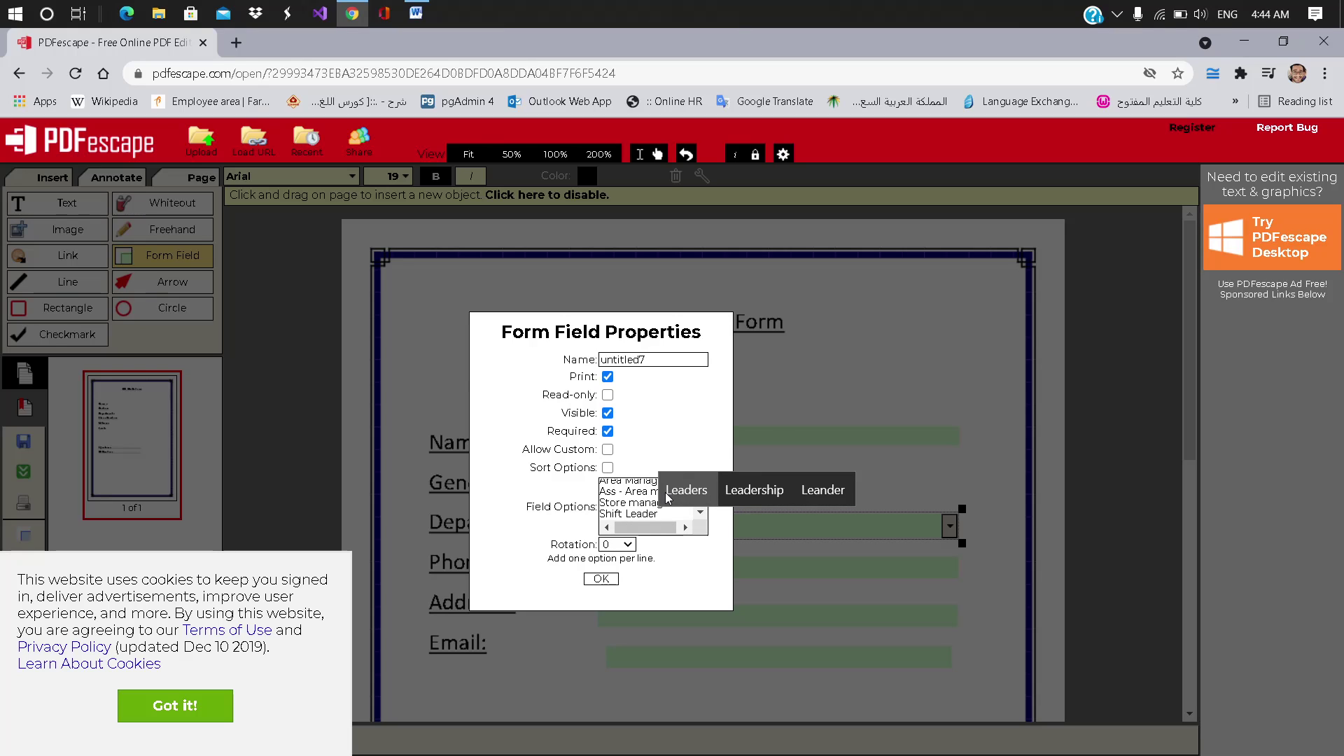
Step: Apply the Department dropdown settings and undo an accidental duplicate of the Male radio
{"action": "left_click", "coordinate": [606, 580]}
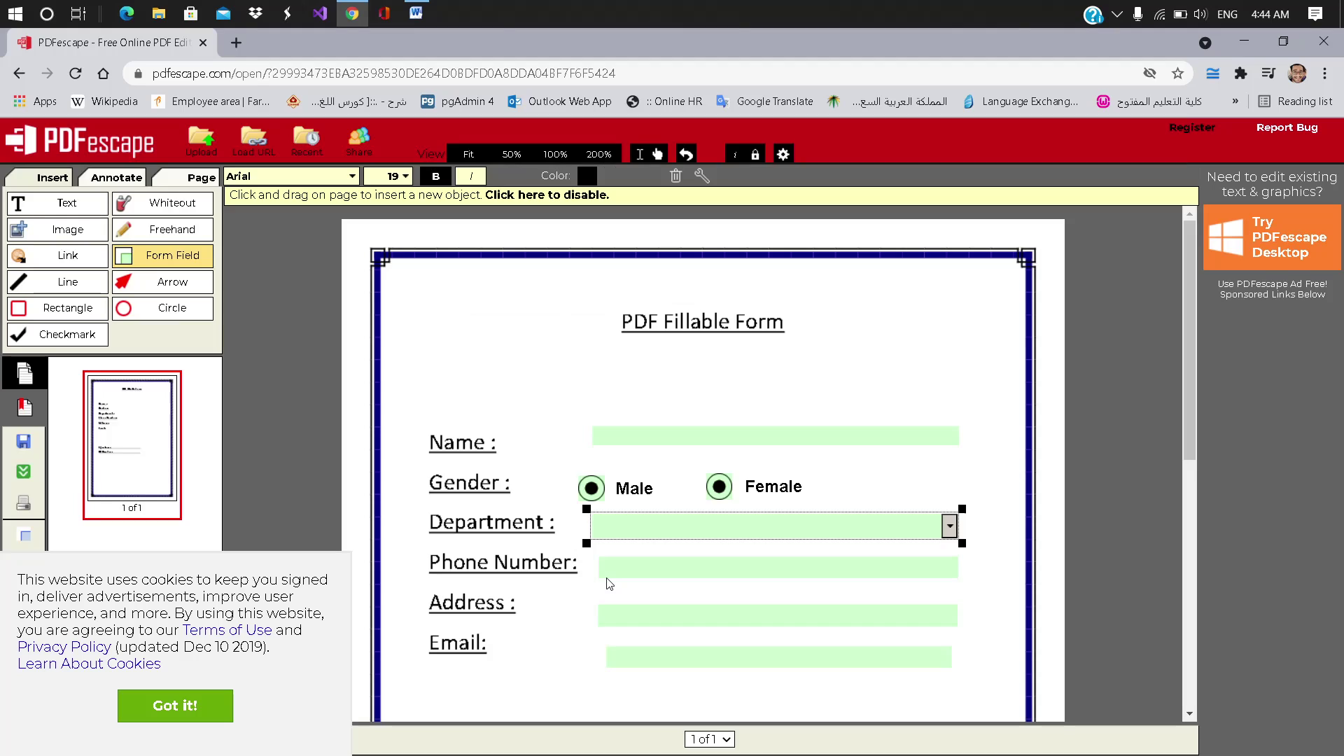
{"action": "right_click", "coordinate": [594, 494]}
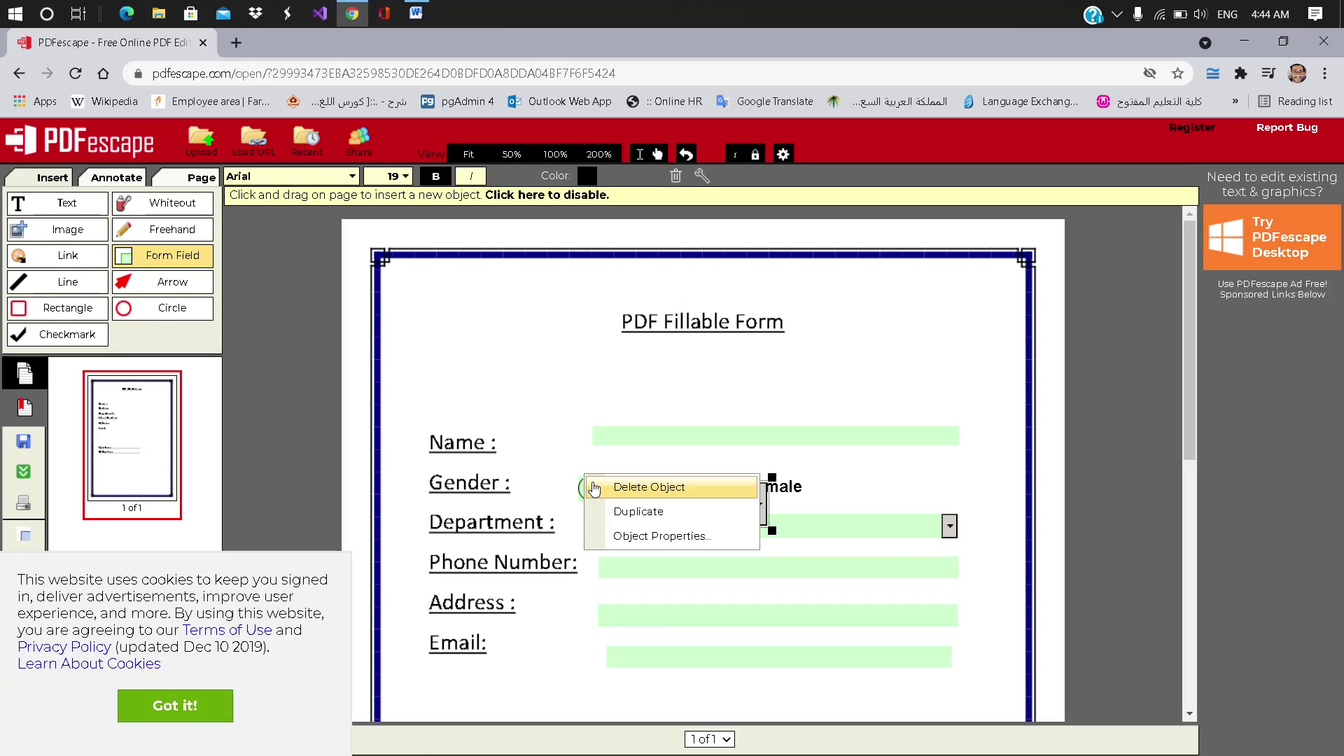
{"action": "left_click", "coordinate": [644, 440]}
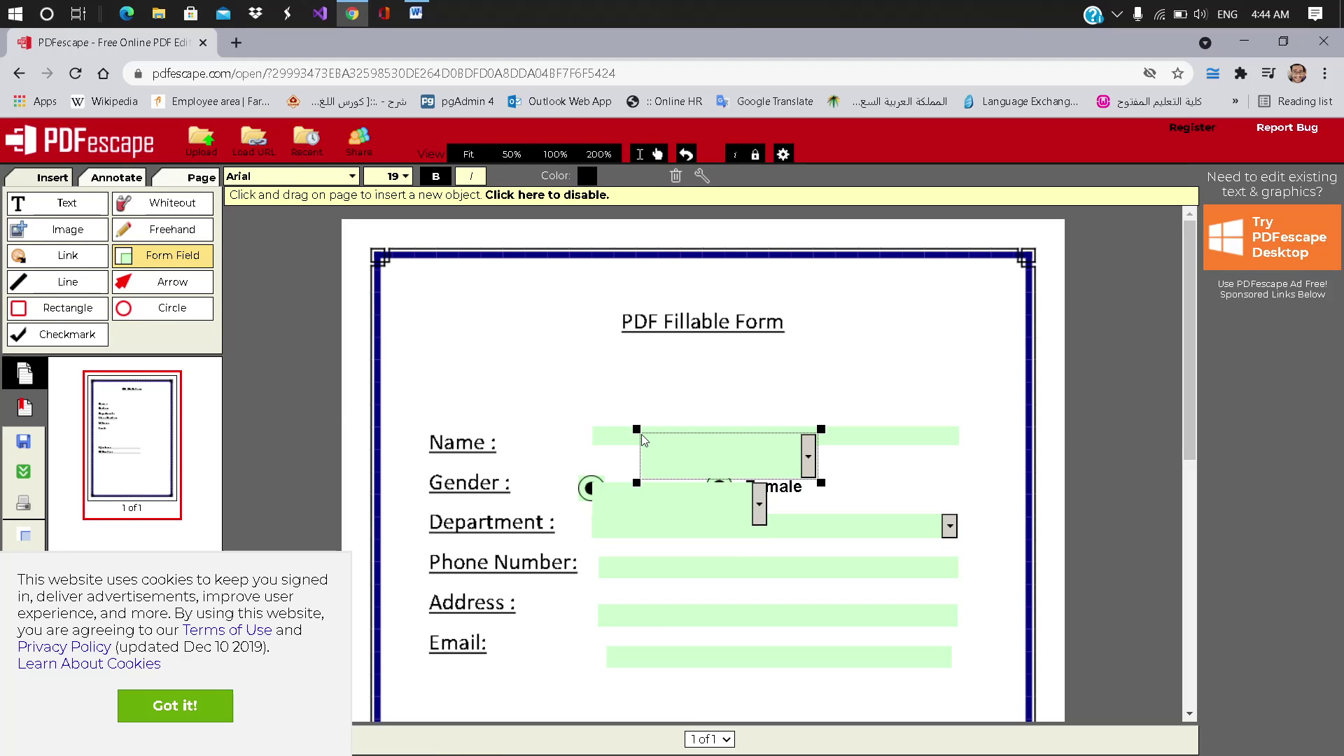
{"action": "key", "text": "ctrl+z"}
Step: Rename the Male radio field from untitled5 to Gender
{"action": "right_click", "coordinate": [594, 493]}
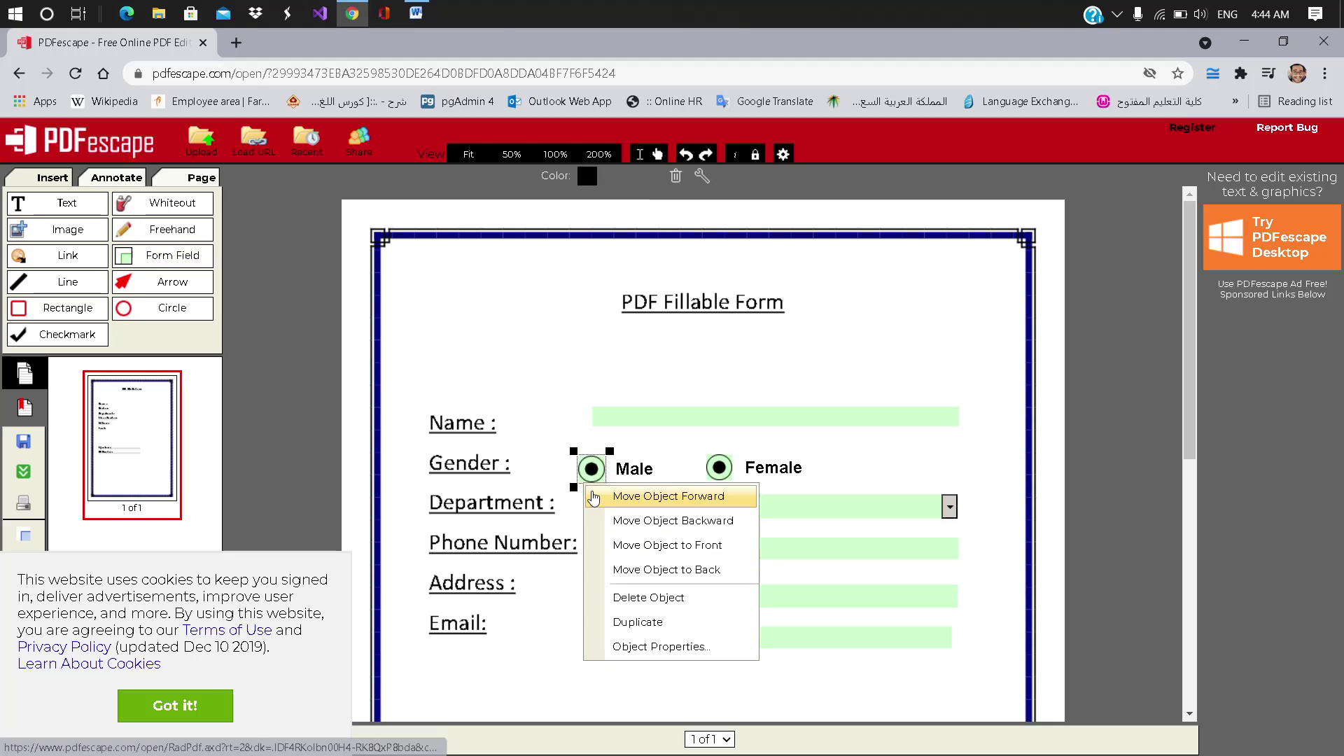
{"action": "left_click", "coordinate": [672, 648]}
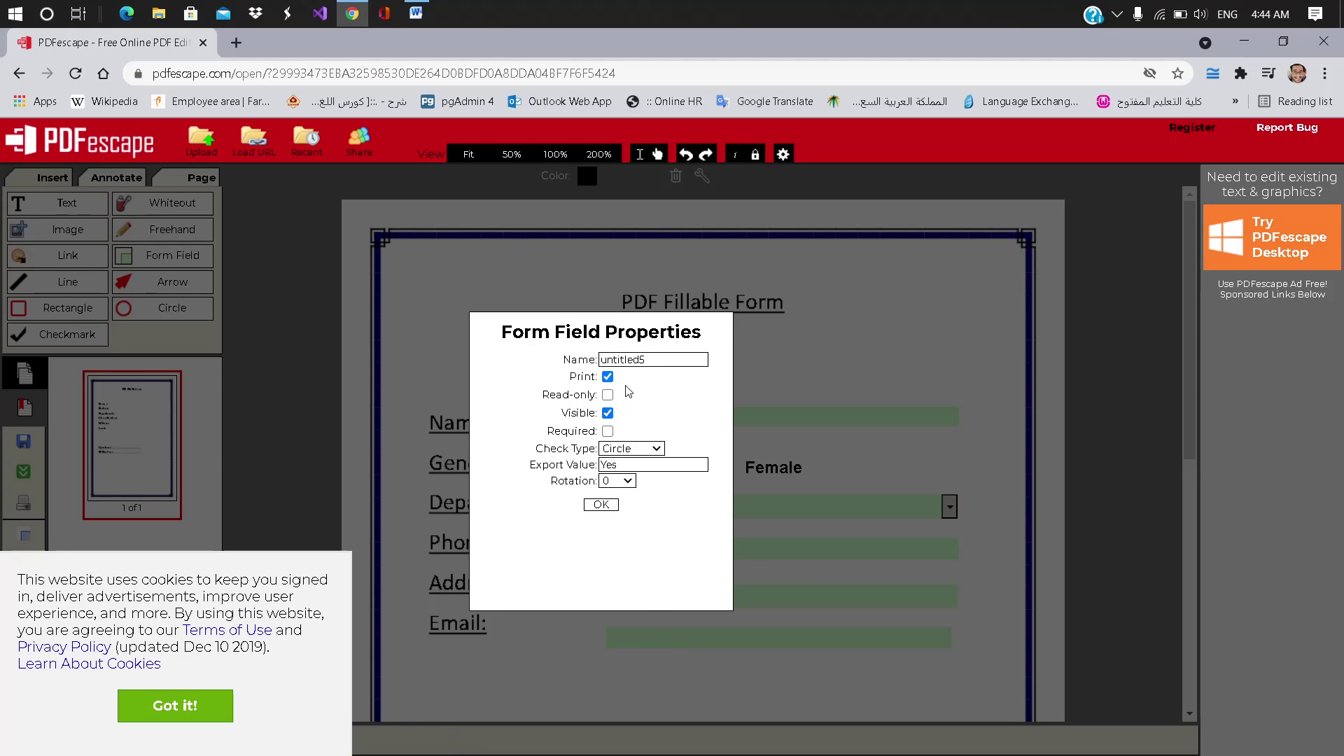
{"action": "double_click", "coordinate": [652, 360]}
{"action": "type", "text": "Gede"}
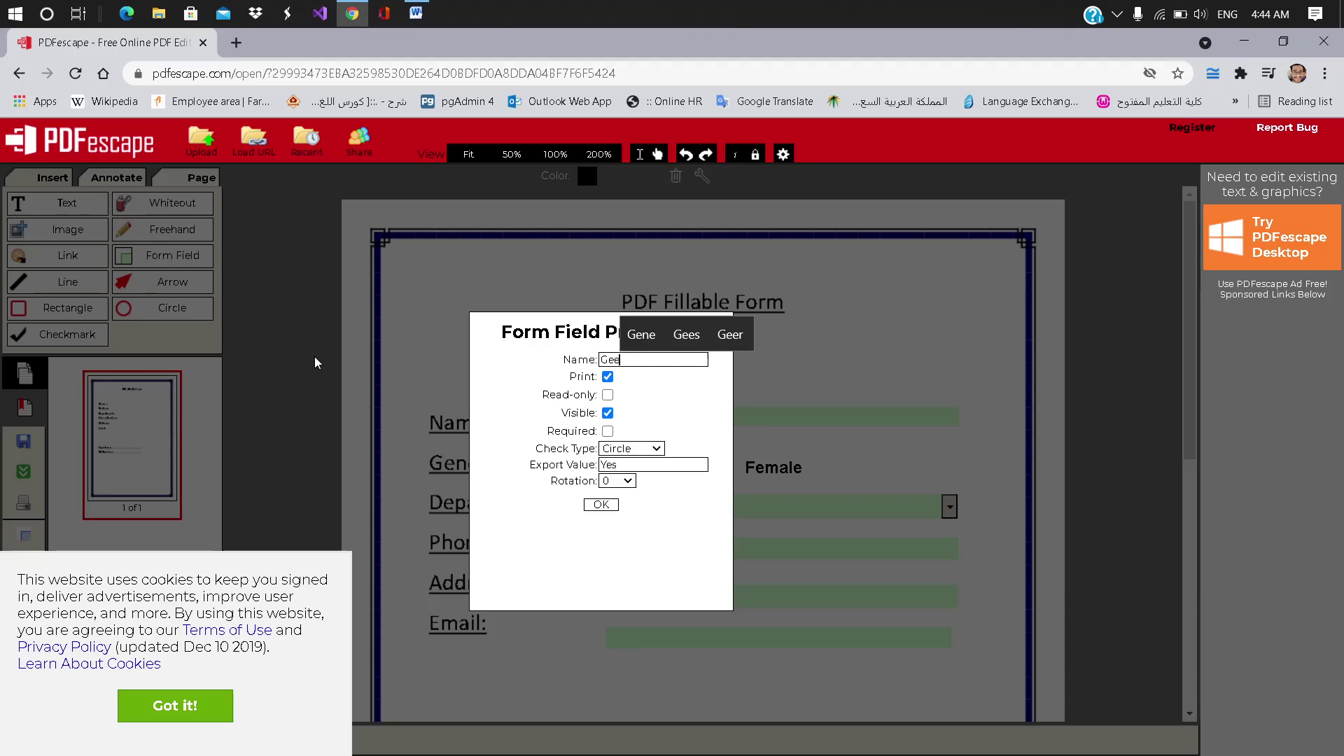
{"action": "type", "text": "nder"}
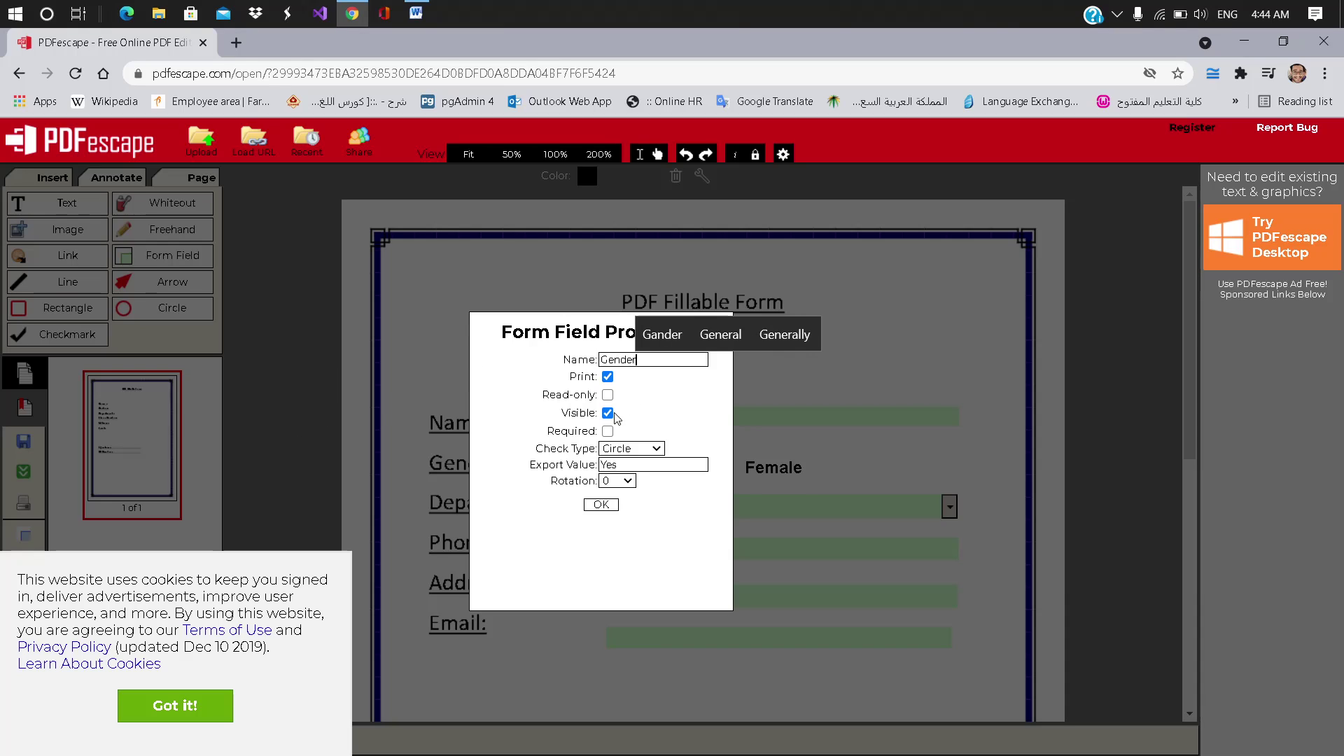
{"action": "left_click", "coordinate": [601, 505]}
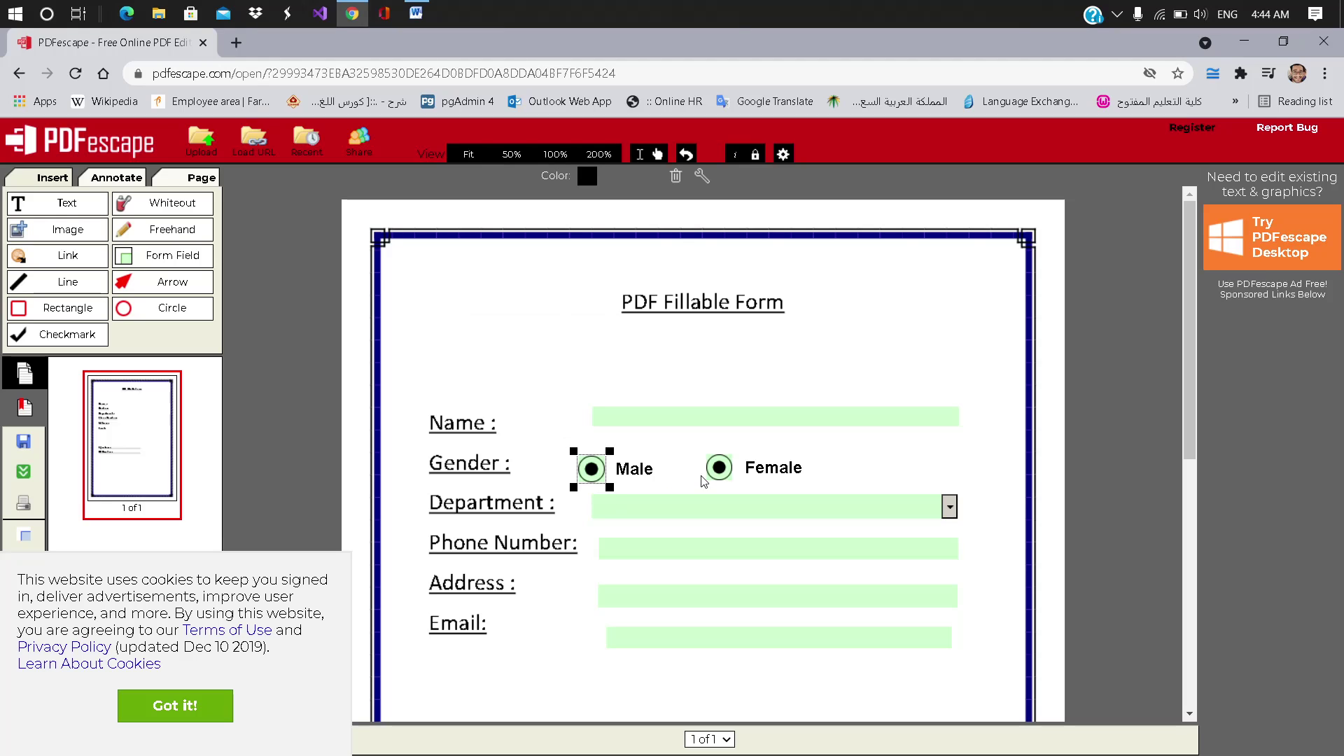
Step: Rename the Female radio field from untitled6 to Gender
{"action": "left_click", "coordinate": [724, 467]}
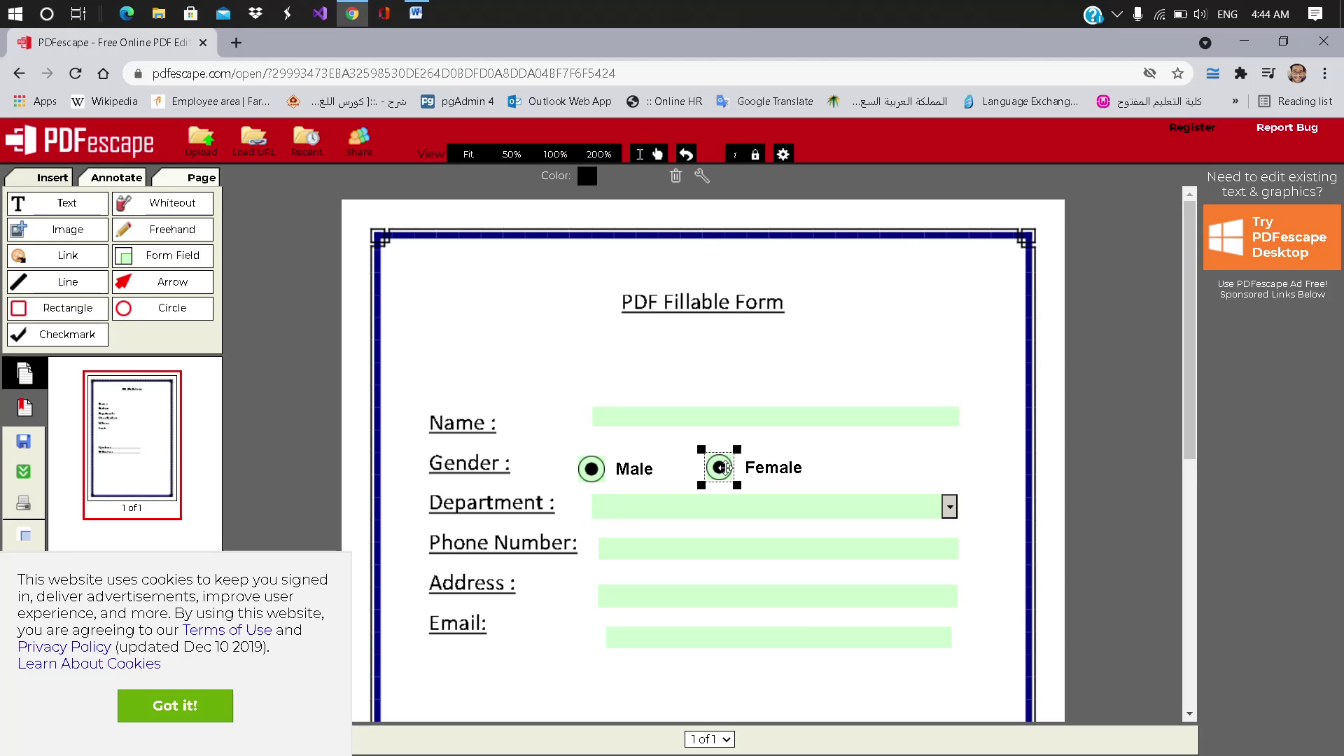
{"action": "right_click", "coordinate": [725, 464]}
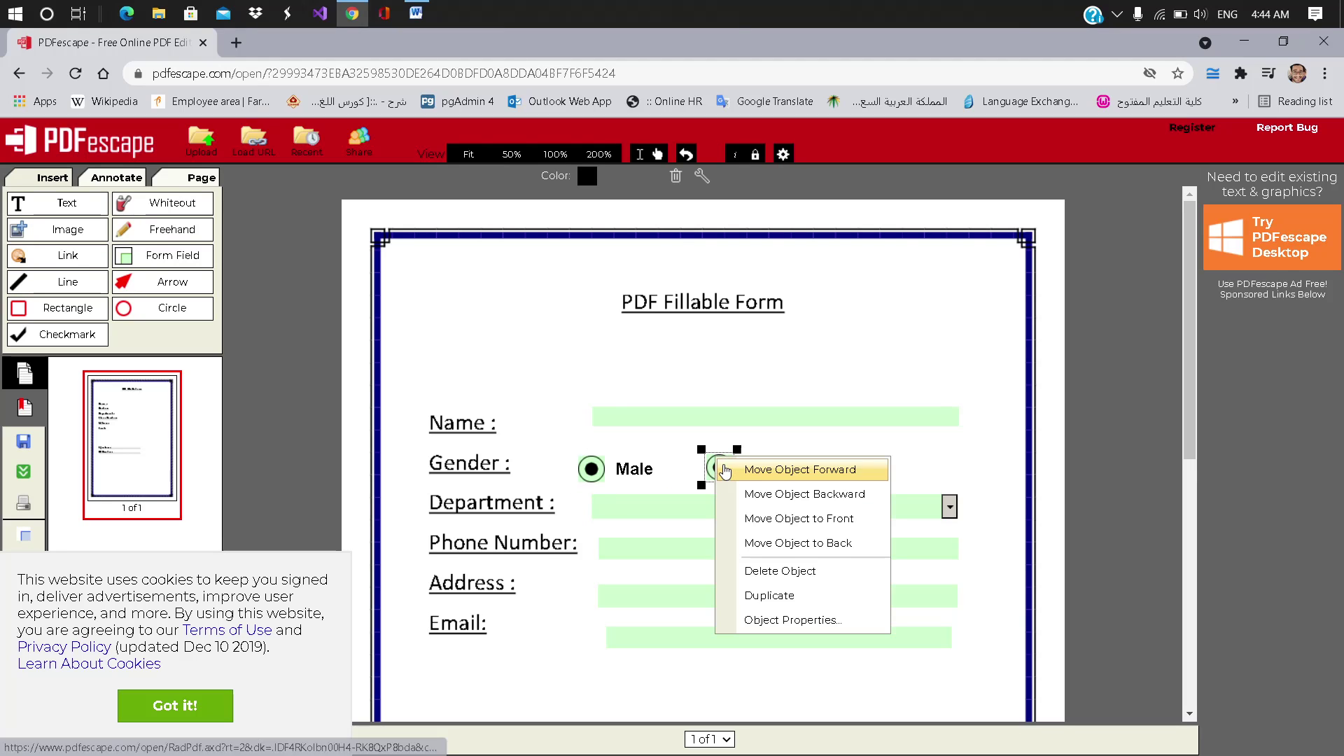
{"action": "left_click", "coordinate": [779, 623]}
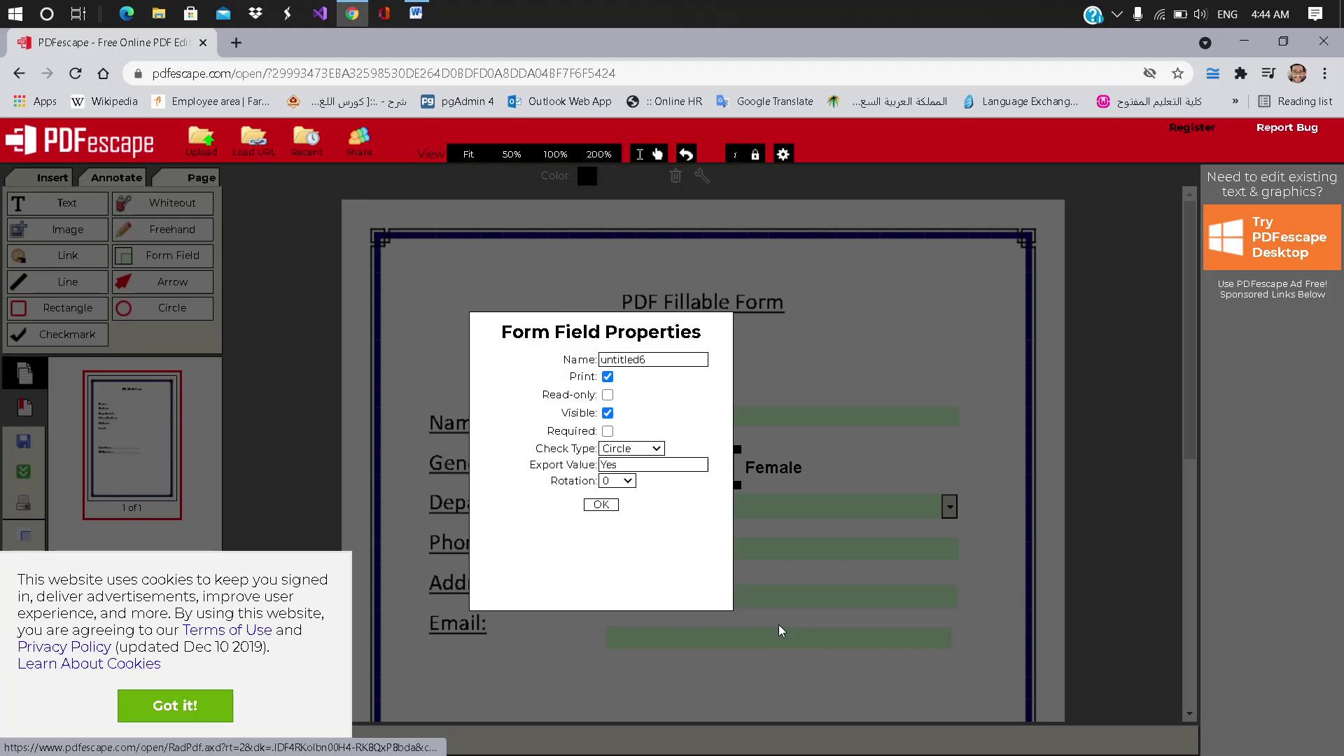
{"action": "double_click", "coordinate": [645, 359]}
{"action": "type", "text": "Gender"}
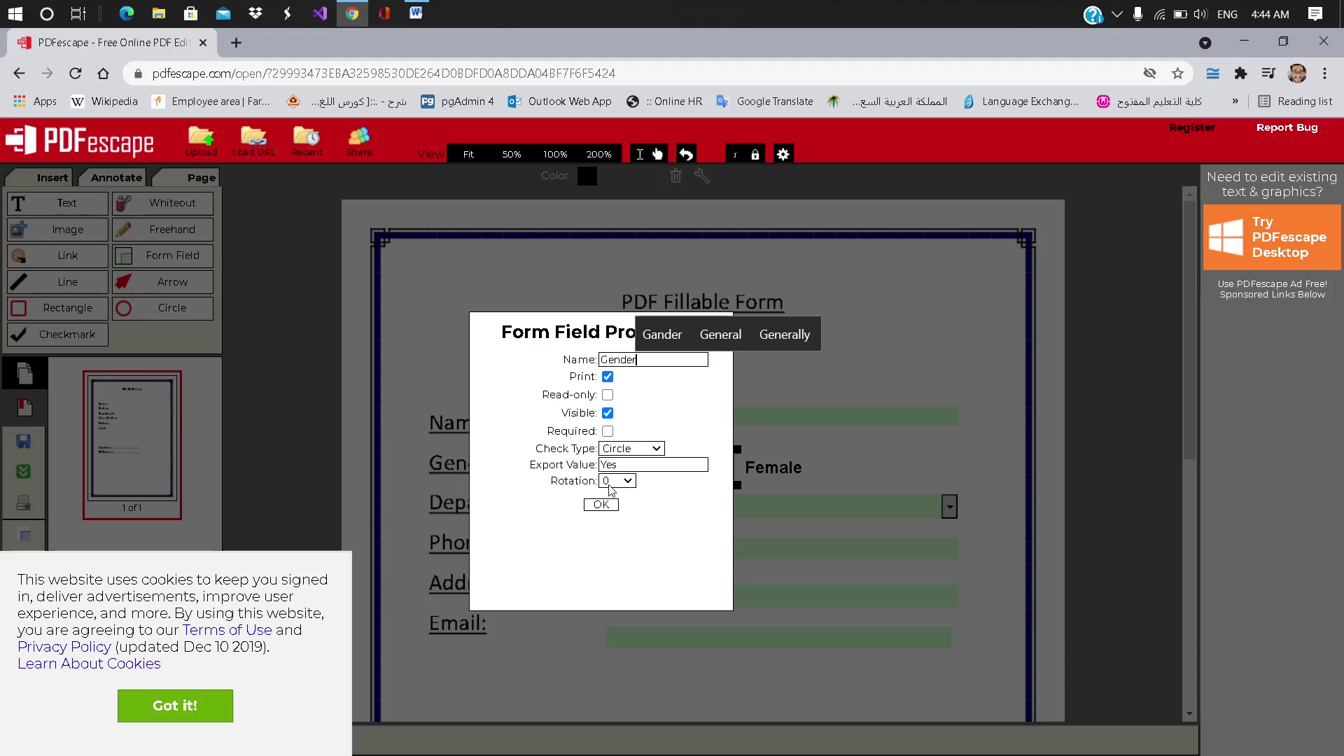
{"action": "left_click", "coordinate": [600, 504]}
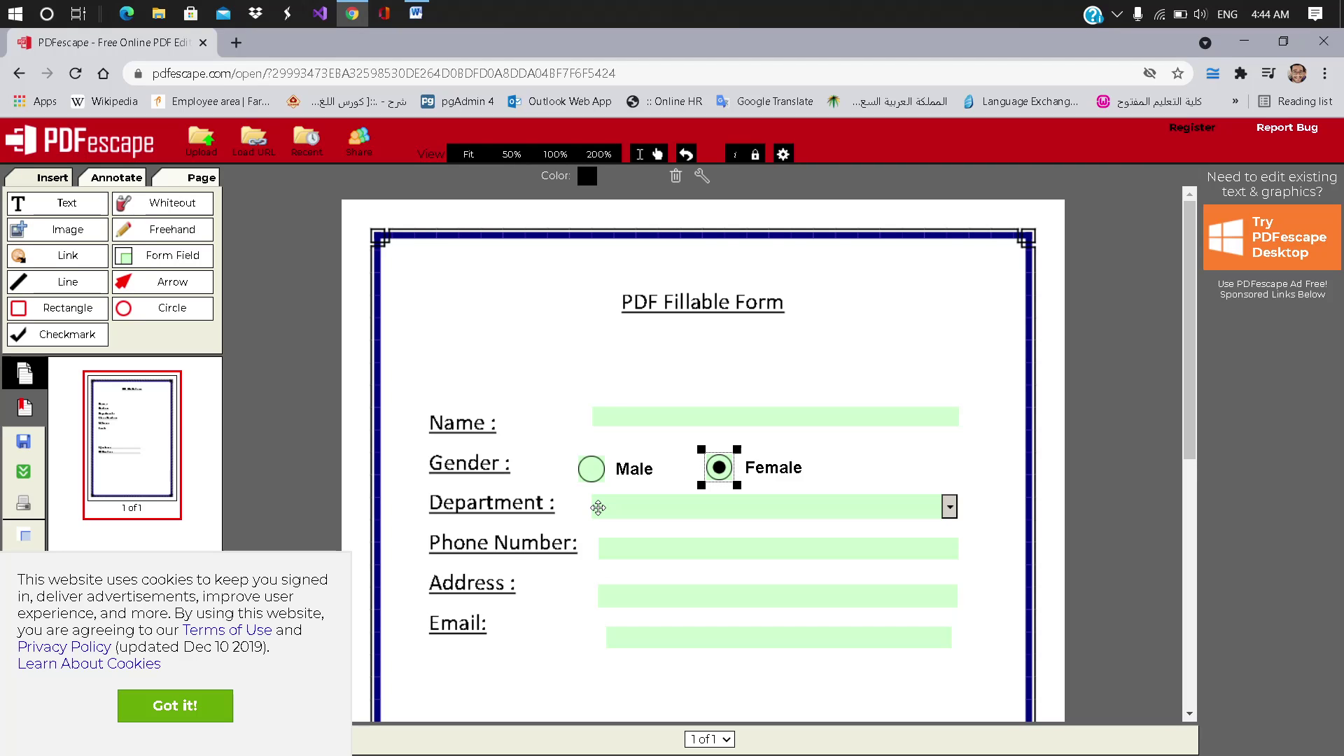
Step: Nudge the Male and Female labels right and dismiss the cookie notice
{"action": "left_click", "coordinate": [594, 471]}
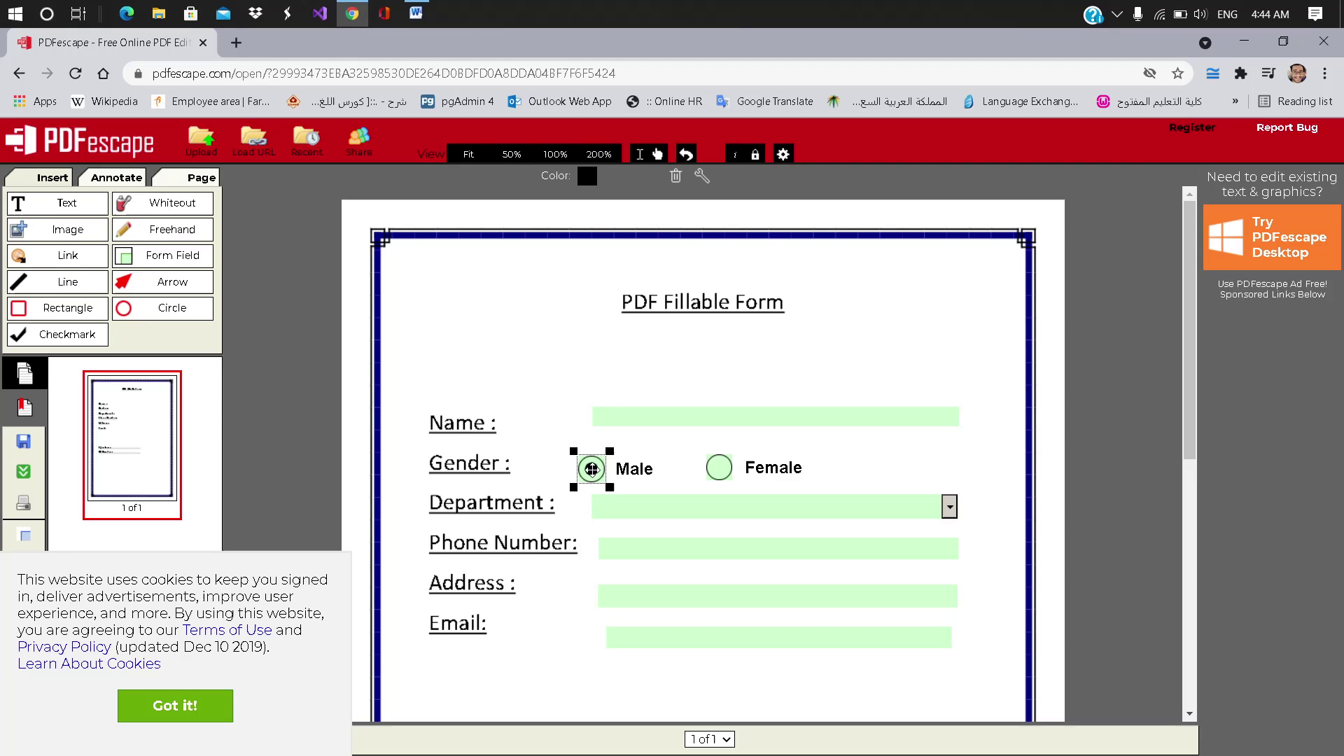
{"action": "left_click", "coordinate": [718, 467]}
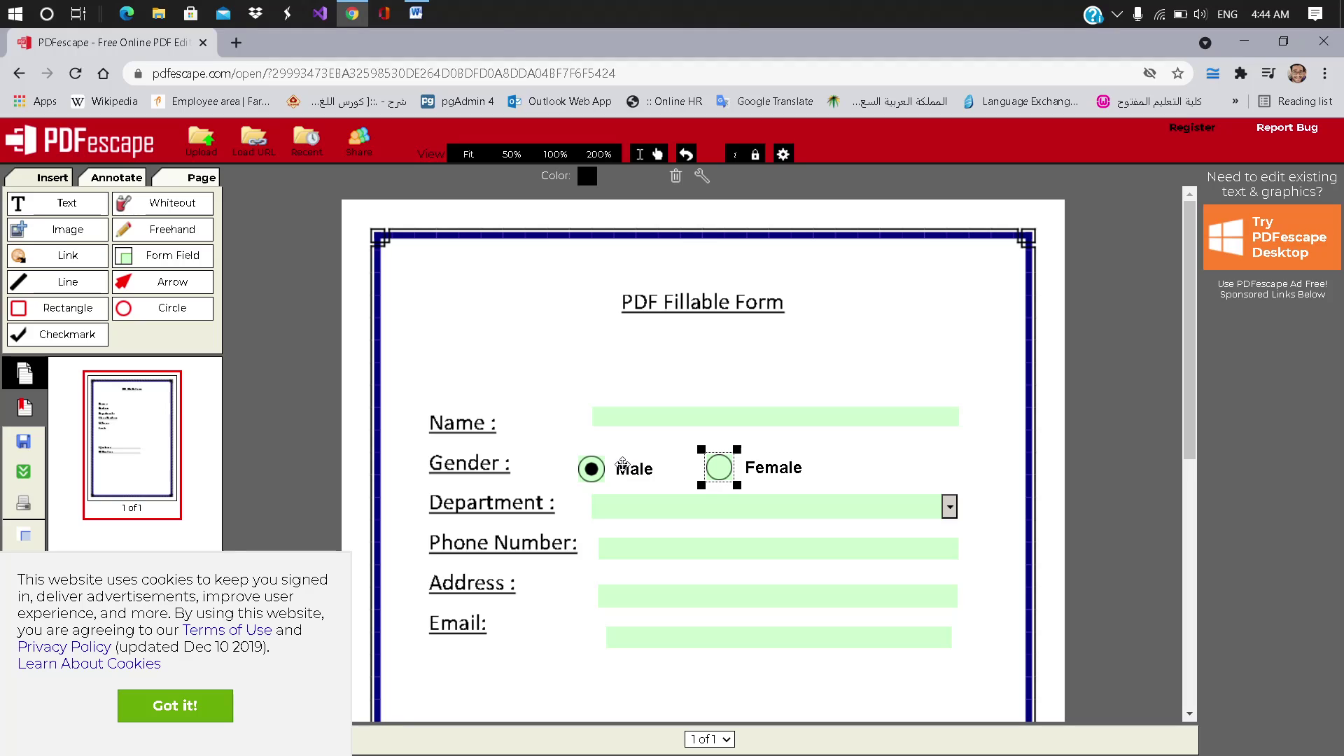
{"action": "left_click_drag", "start_coordinate": [630, 466], "coordinate": [609, 465]}
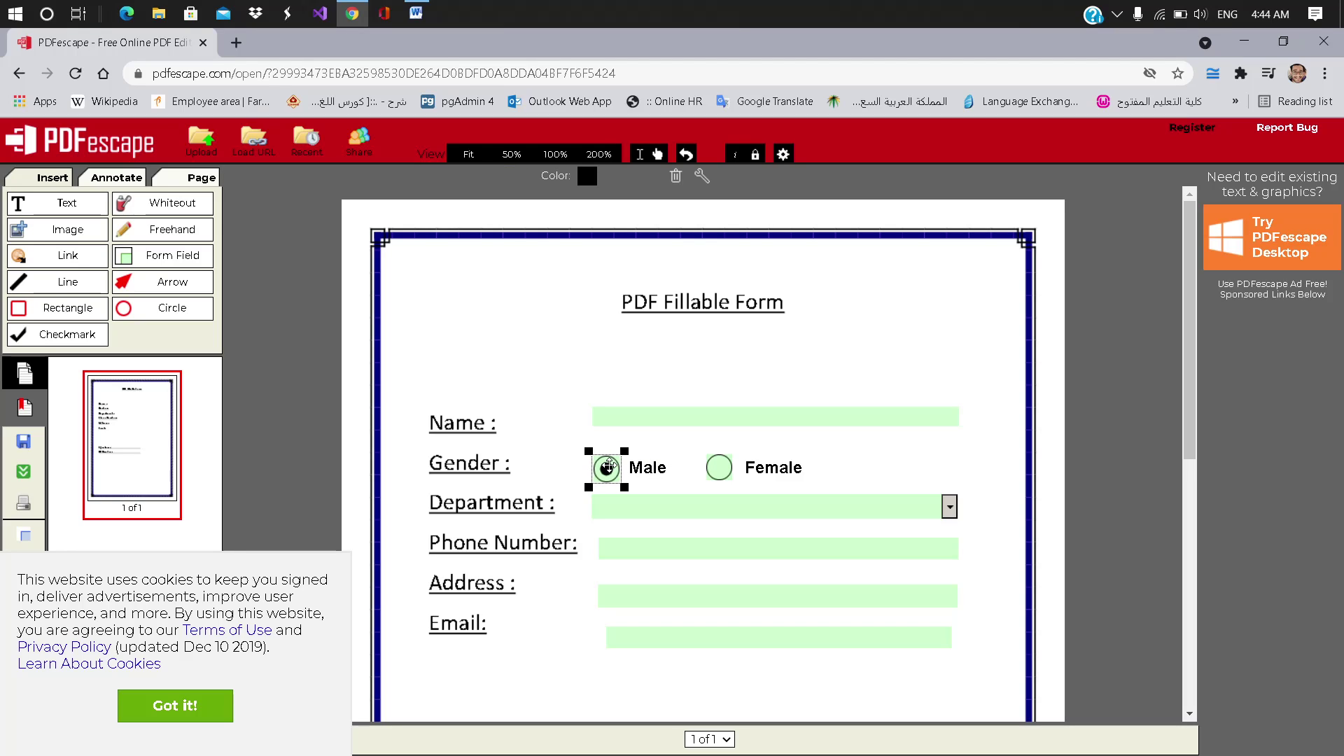
{"action": "left_click_drag", "start_coordinate": [746, 468], "coordinate": [744, 468]}
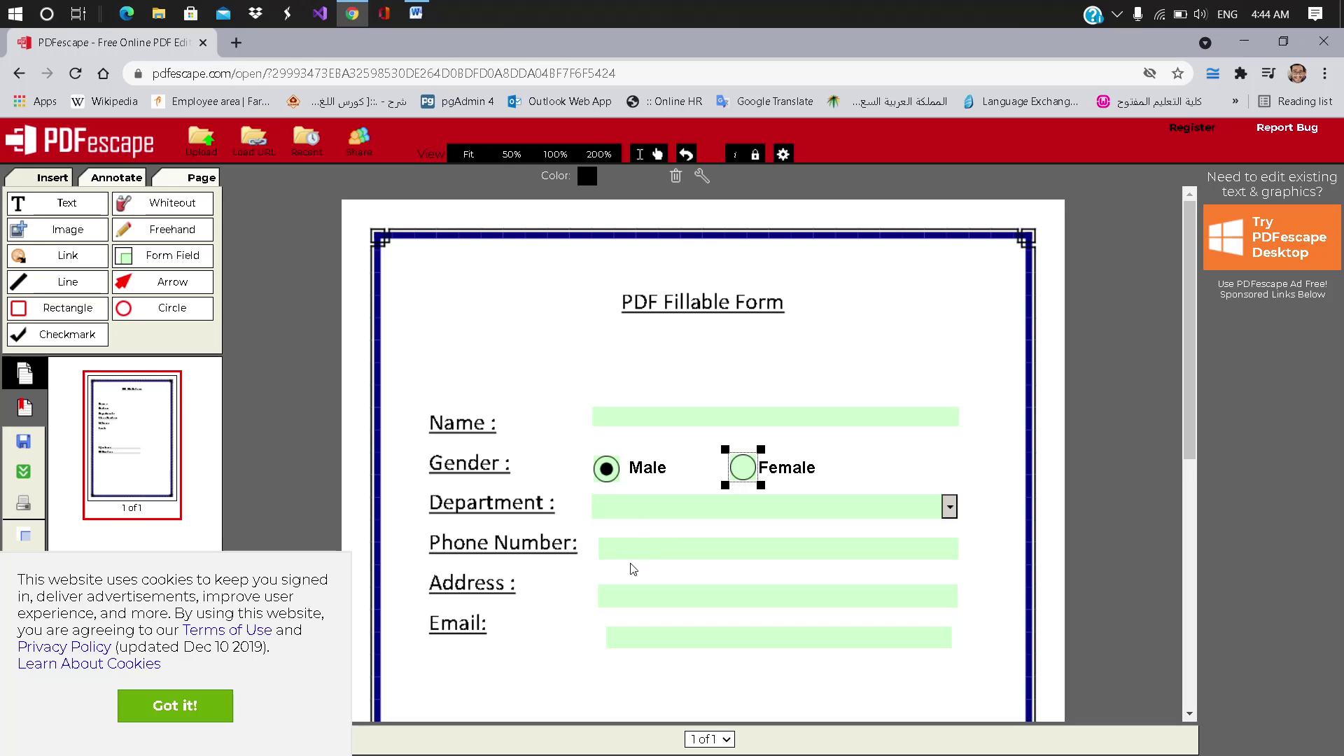
{"action": "left_click", "coordinate": [219, 707]}
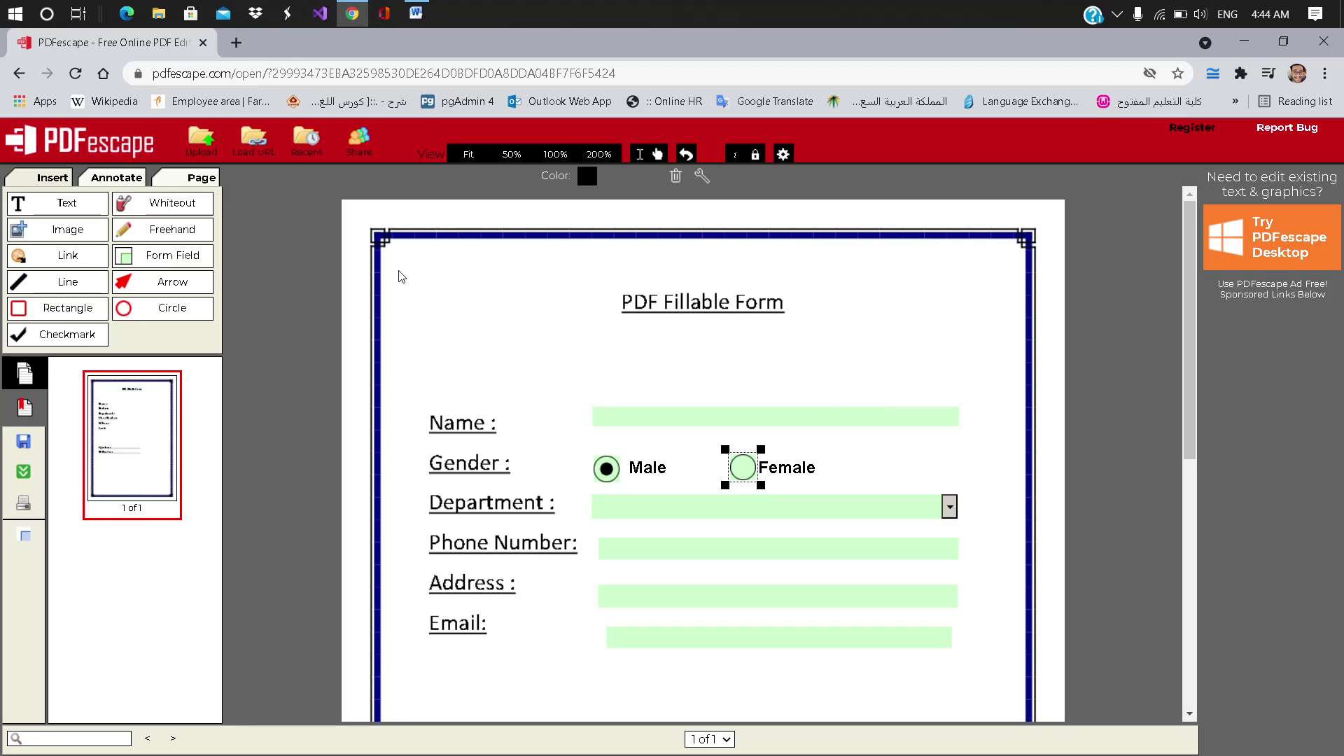
Step: Save and download PDF_Fillable_Form.pdf, then open the download in Chrome
{"action": "left_click", "coordinate": [24, 469]}
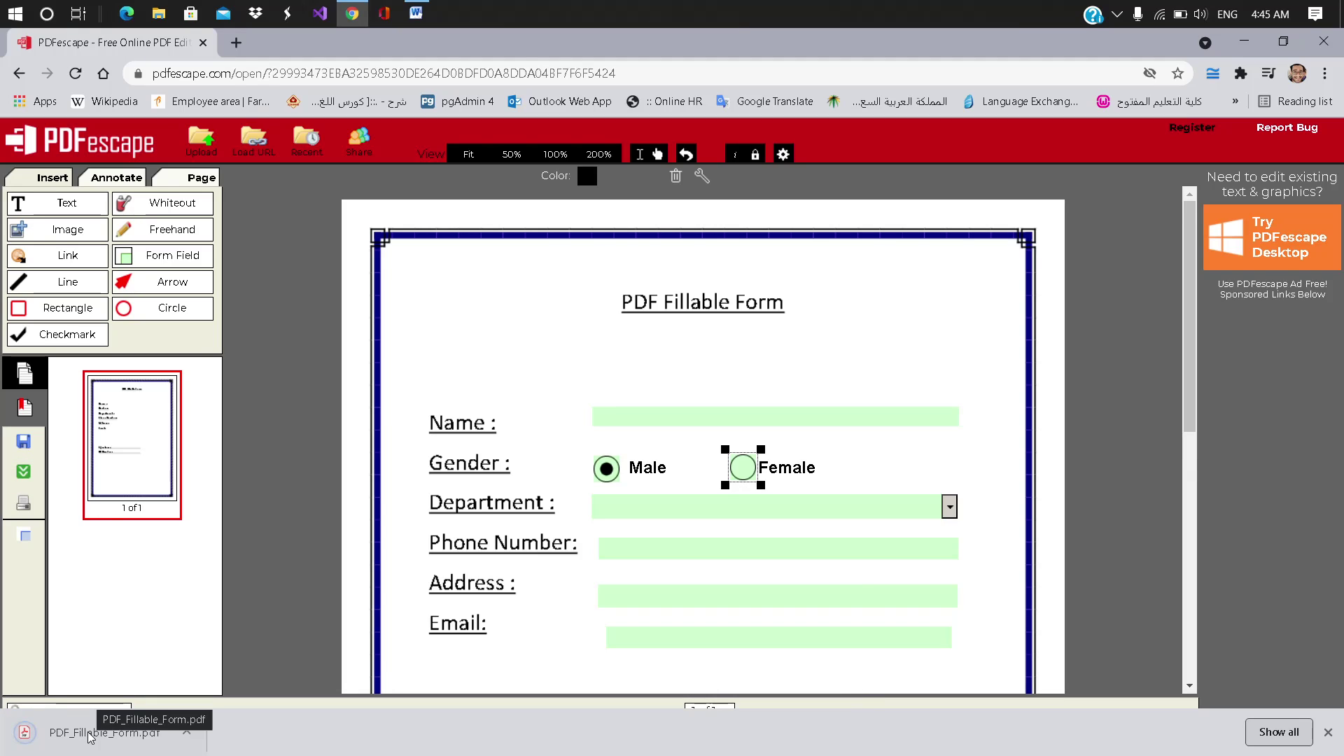
{"action": "left_click", "coordinate": [186, 732]}
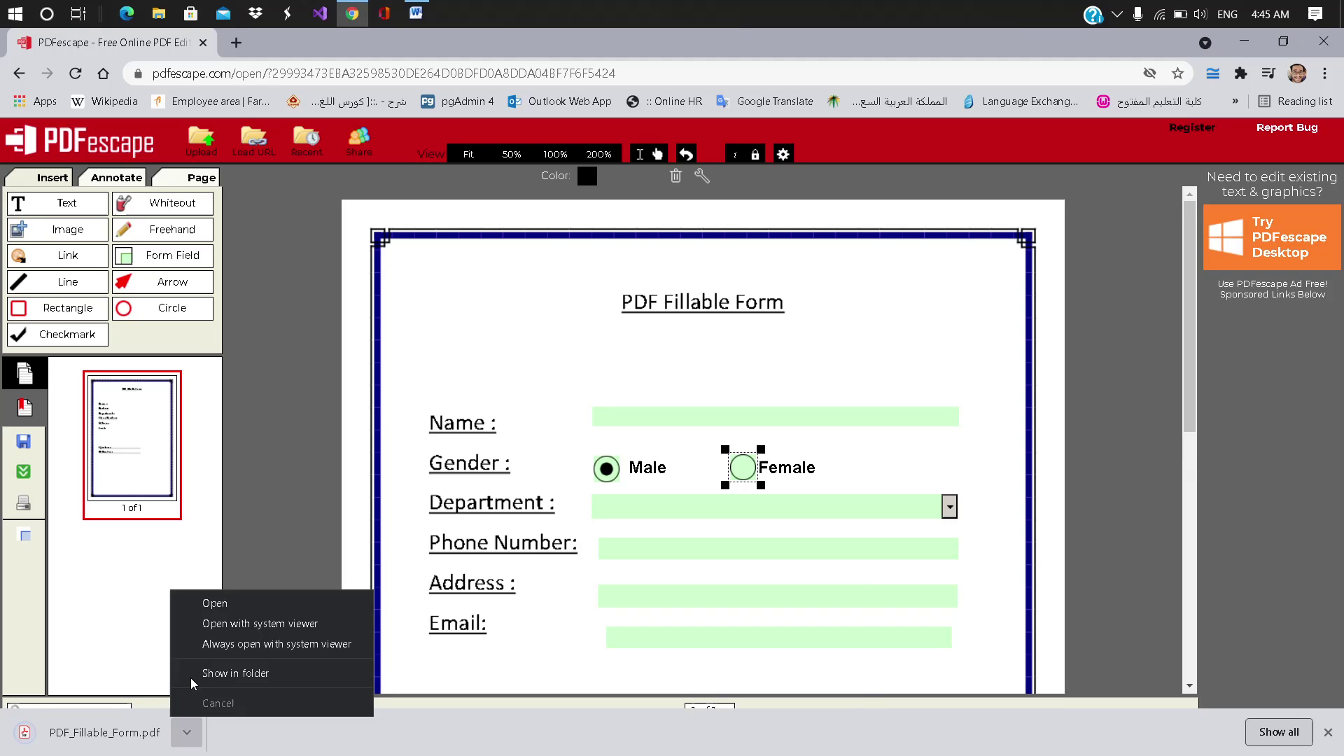
{"action": "left_click", "coordinate": [226, 596]}
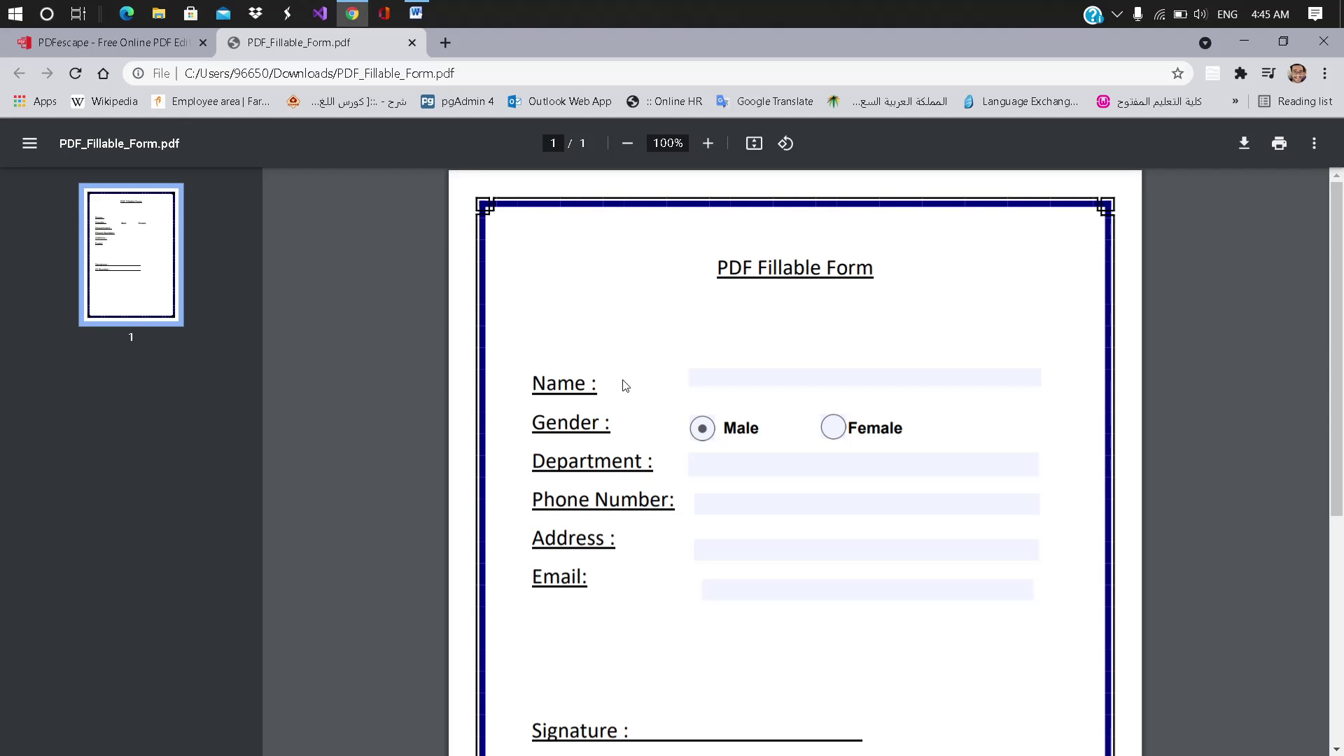
Step: Enter the person's full name, select Male, and choose IT as the department
{"action": "left_click", "coordinate": [743, 376]}
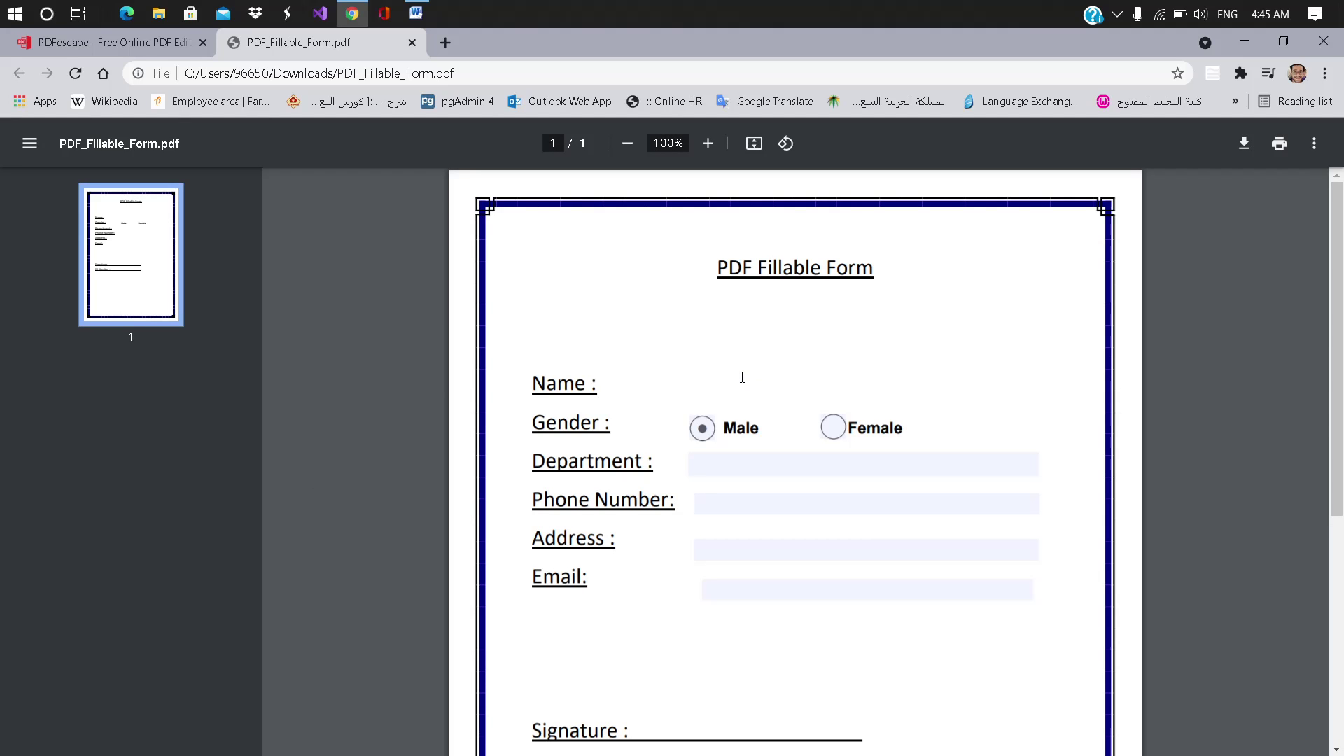
{"action": "left_click", "coordinate": [834, 428]}
{"action": "left_click", "coordinate": [704, 431]}
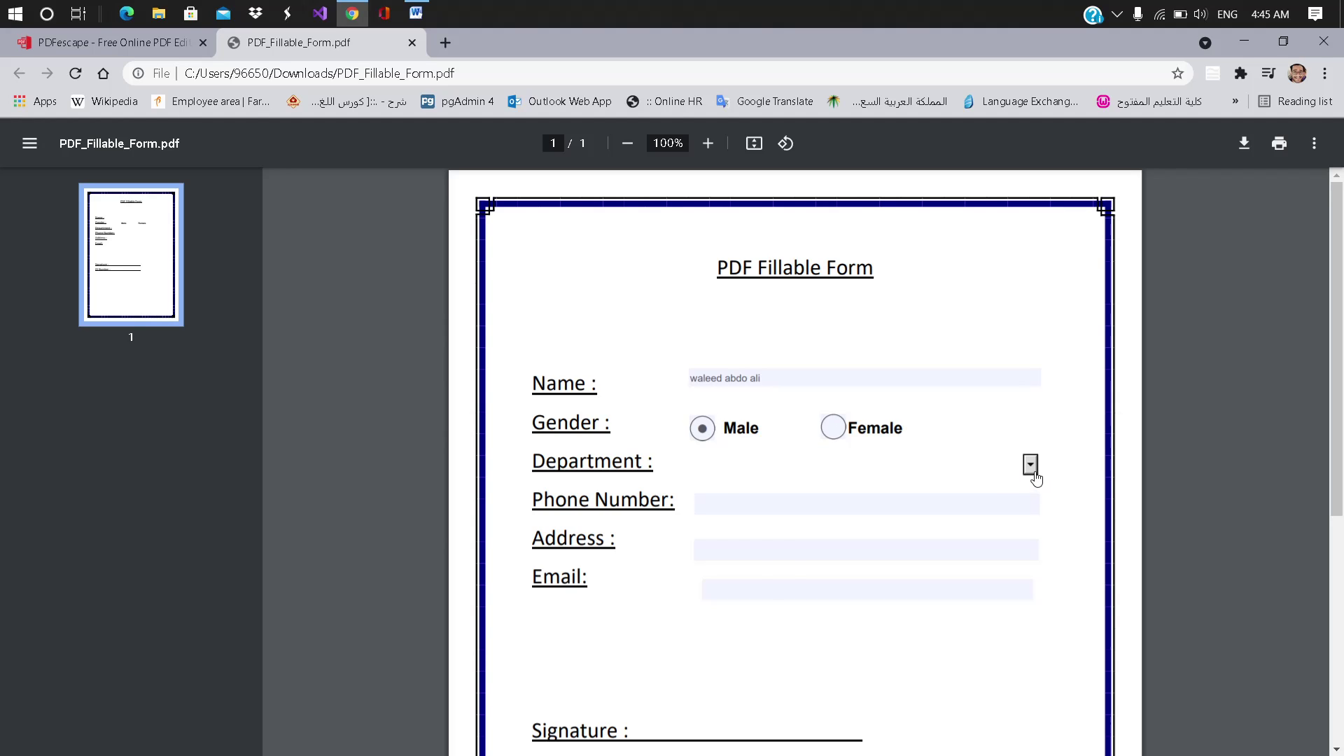
{"action": "left_click", "coordinate": [1030, 465]}
{"action": "key", "text": "Up"}
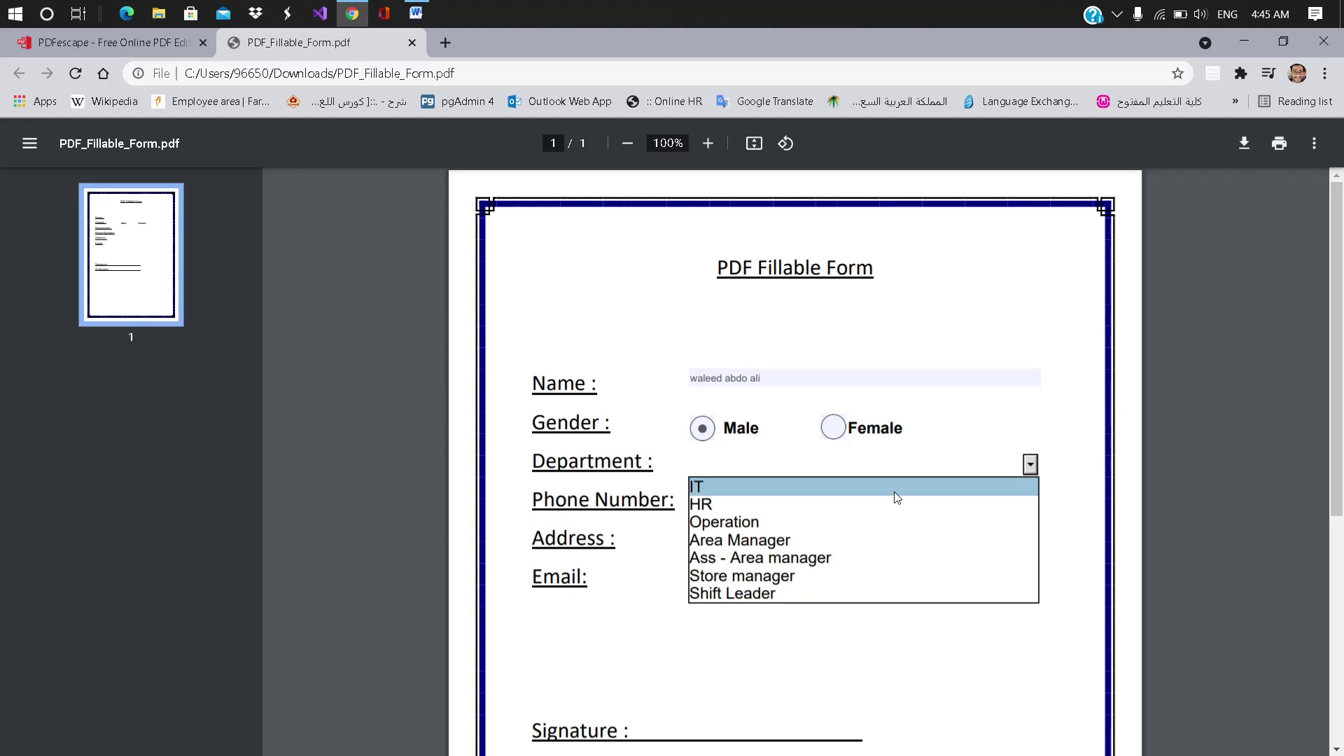
{"action": "key", "text": "Return"}
Step: Fill in the phone number, address and e-mail address, then scroll to review
{"action": "left_click", "coordinate": [769, 501]}
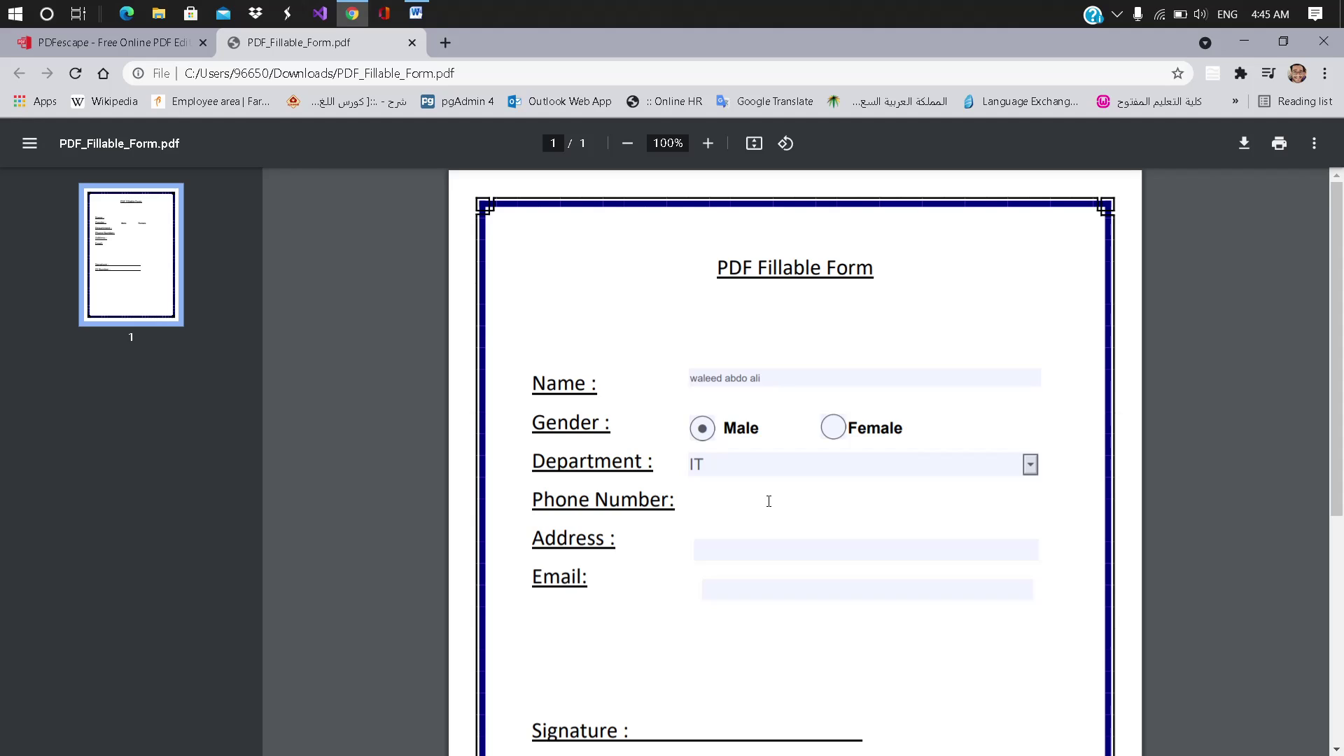
{"action": "left_click", "coordinate": [734, 546]}
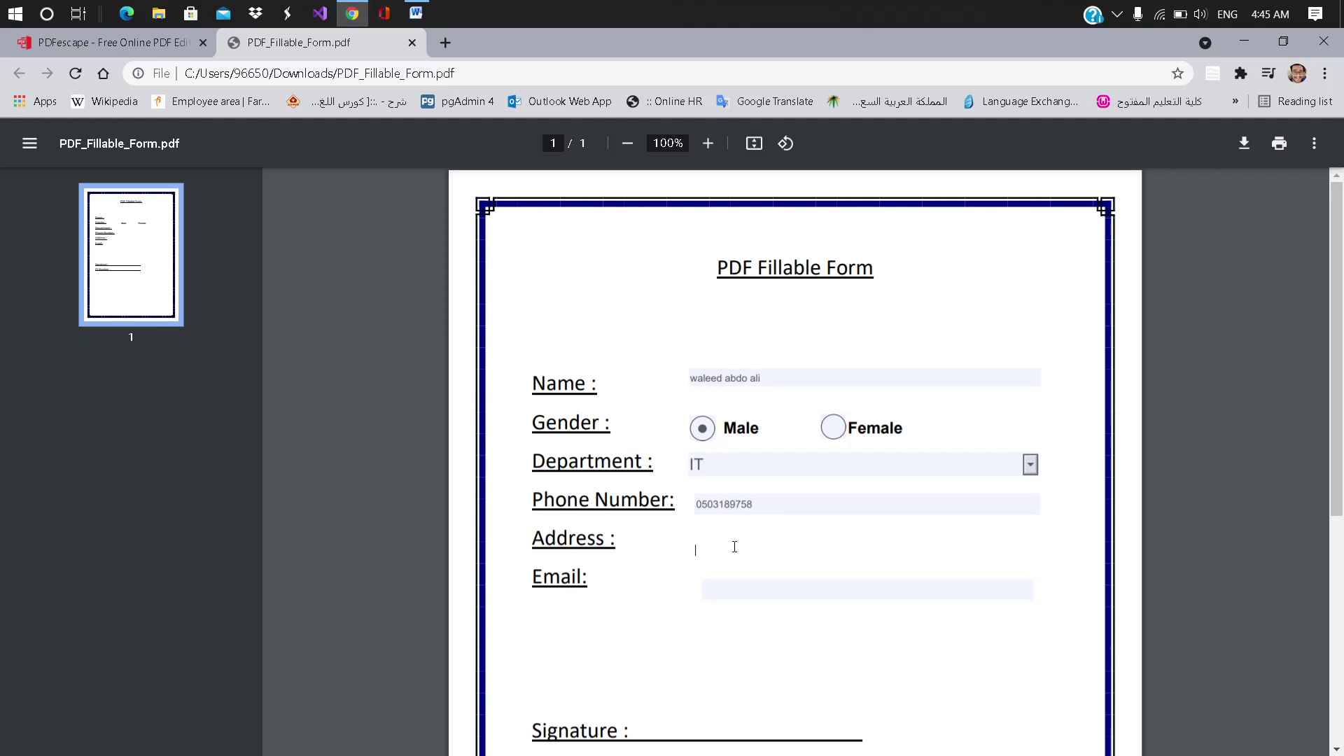
{"action": "left_click", "coordinate": [708, 585]}
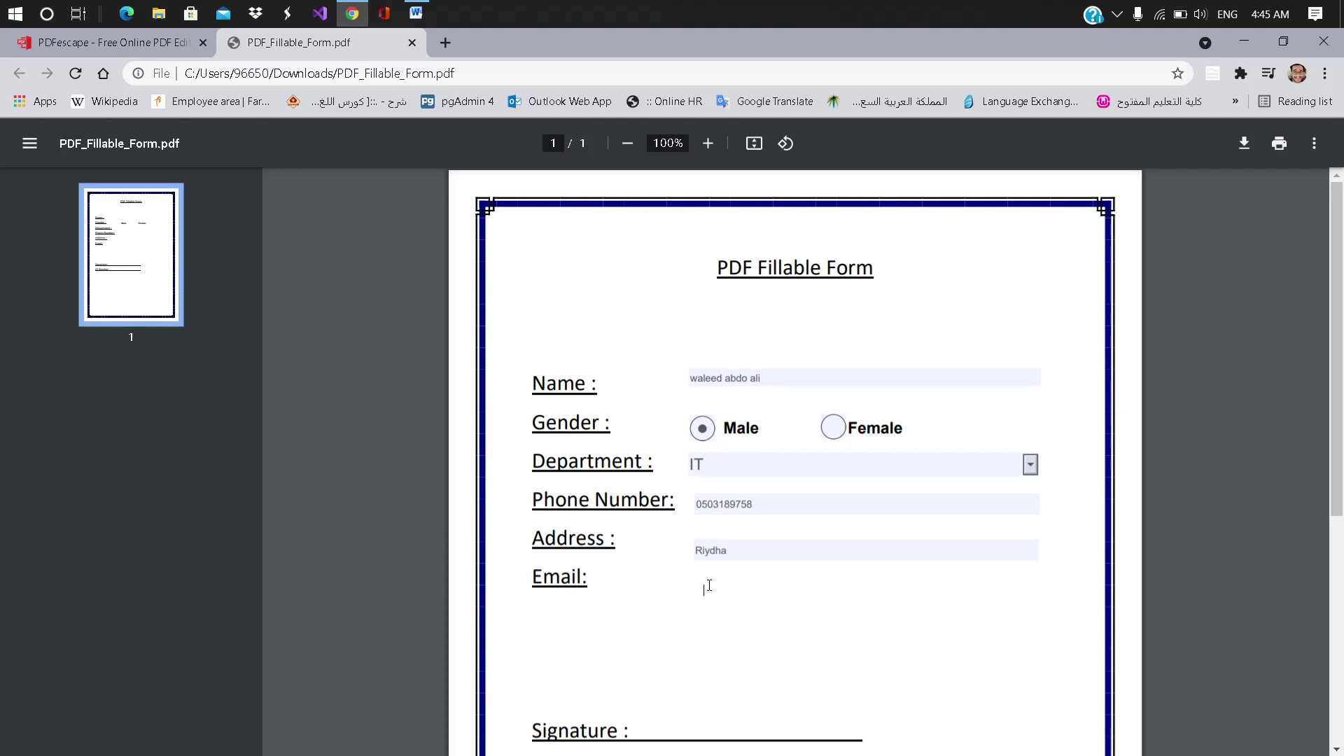
{"action": "type", "text": "Waleed"}
{"action": "key", "text": "BackSpace"}
{"action": "key", "text": "BackSpace"}
{"action": "key", "text": "BackSpace"}
{"action": "key", "text": "BackSpace"}
{"action": "key", "text": "BackSpace"}
{"action": "key", "text": "BackSpace"}
{"action": "key", "text": "BackSpace"}
{"action": "scroll", "coordinate": [735, 643], "scroll_direction": "down", "scroll_amount": 5}
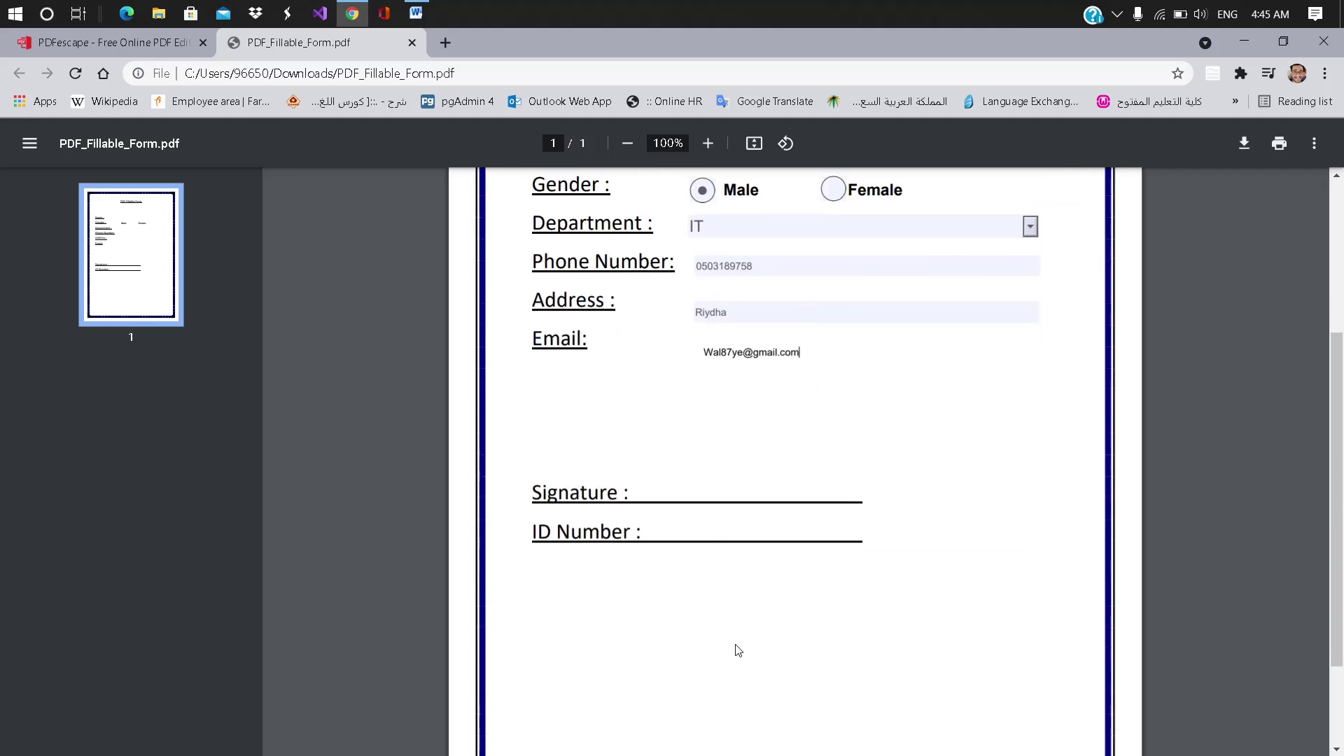
{"action": "left_click", "coordinate": [661, 389]}
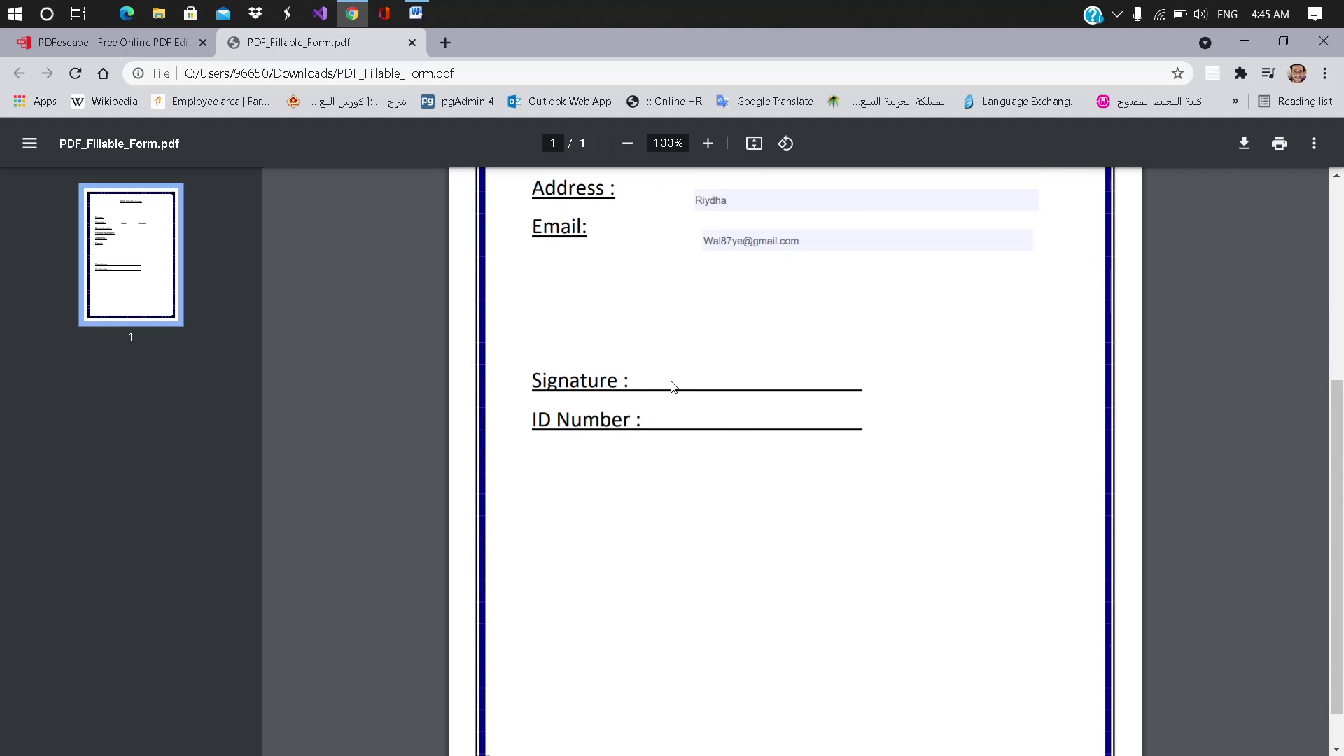
{"action": "scroll", "coordinate": [674, 387], "scroll_direction": "up", "scroll_amount": 5}
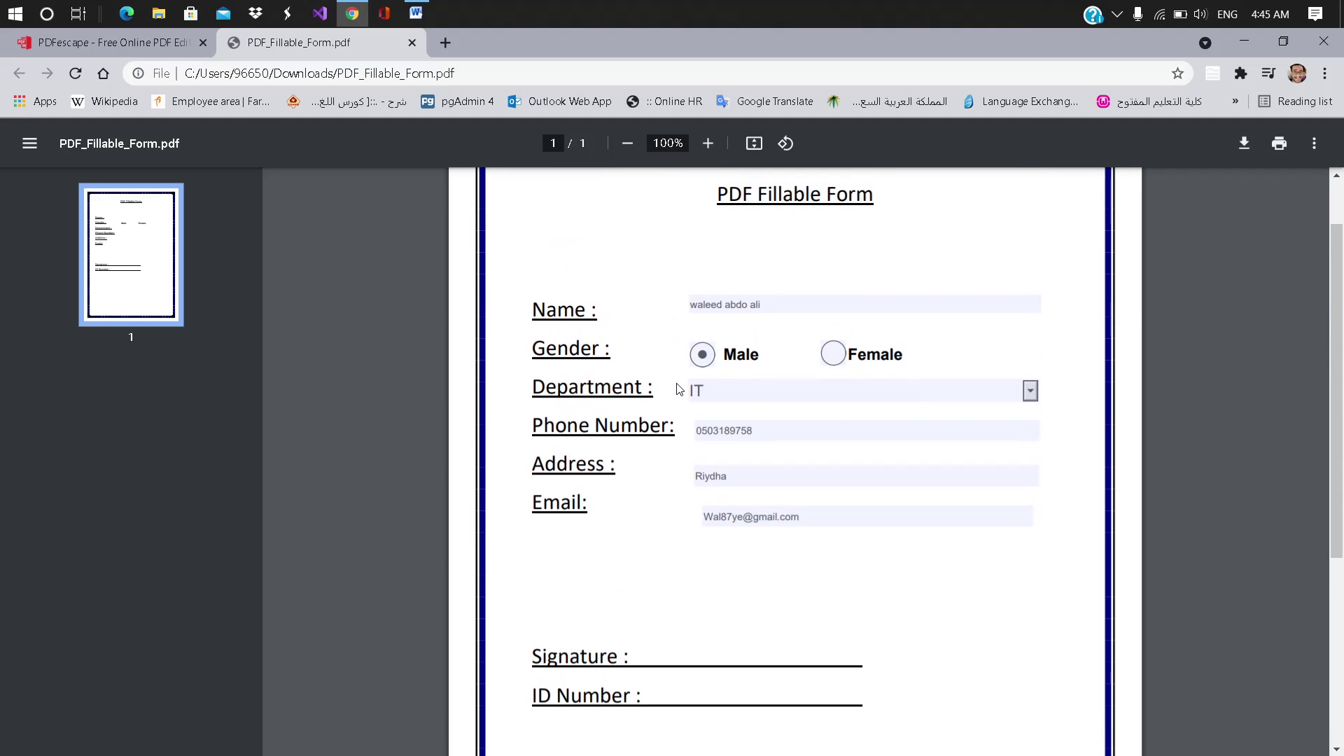